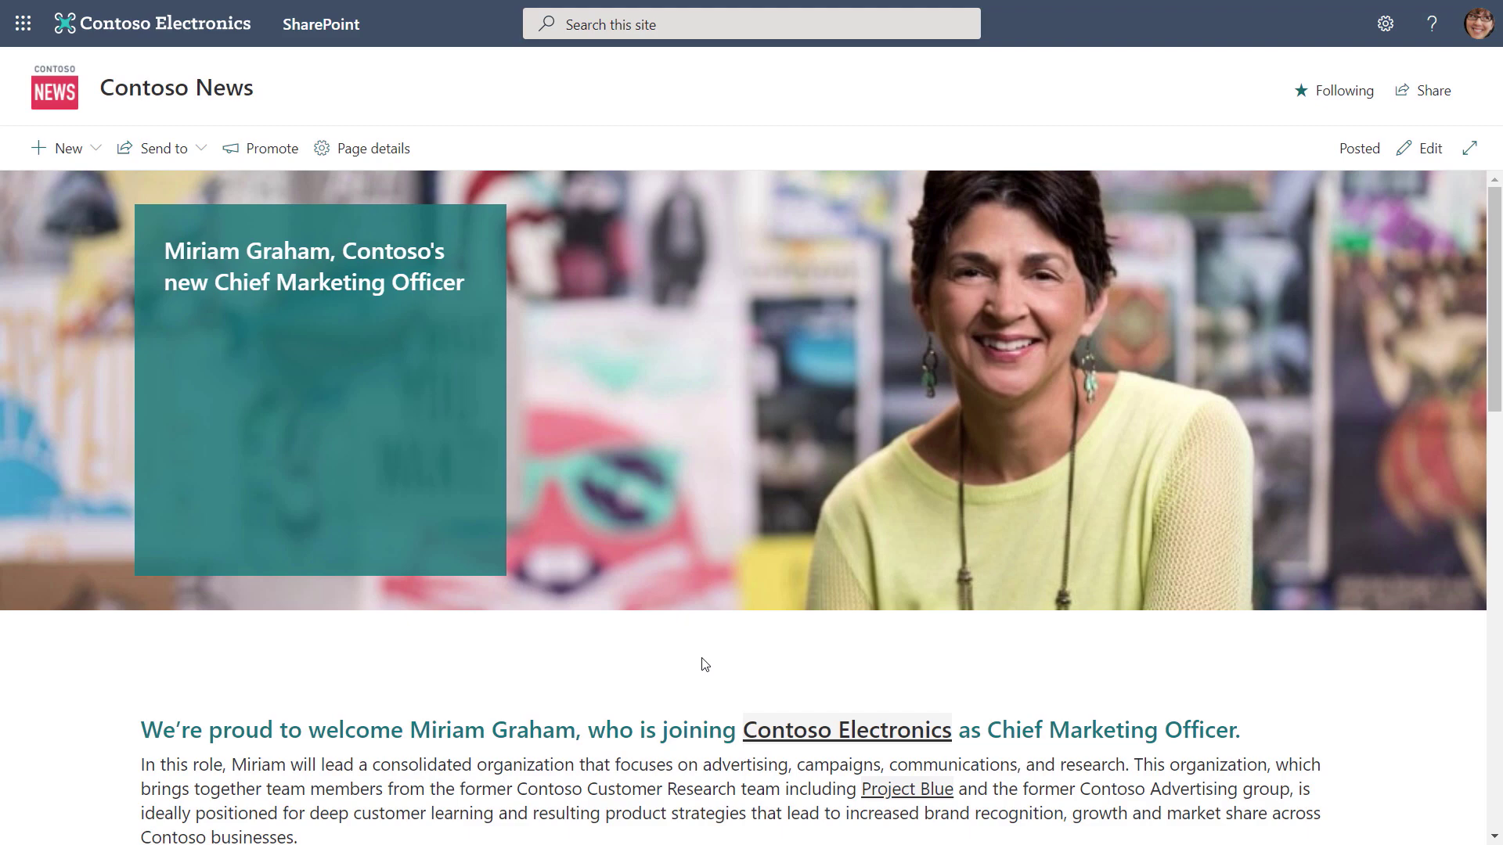
Scroll the news article down to the highlighted GDI mention to show its Graphic Design Institute topic card.
scroll(704, 664, "down", 5)
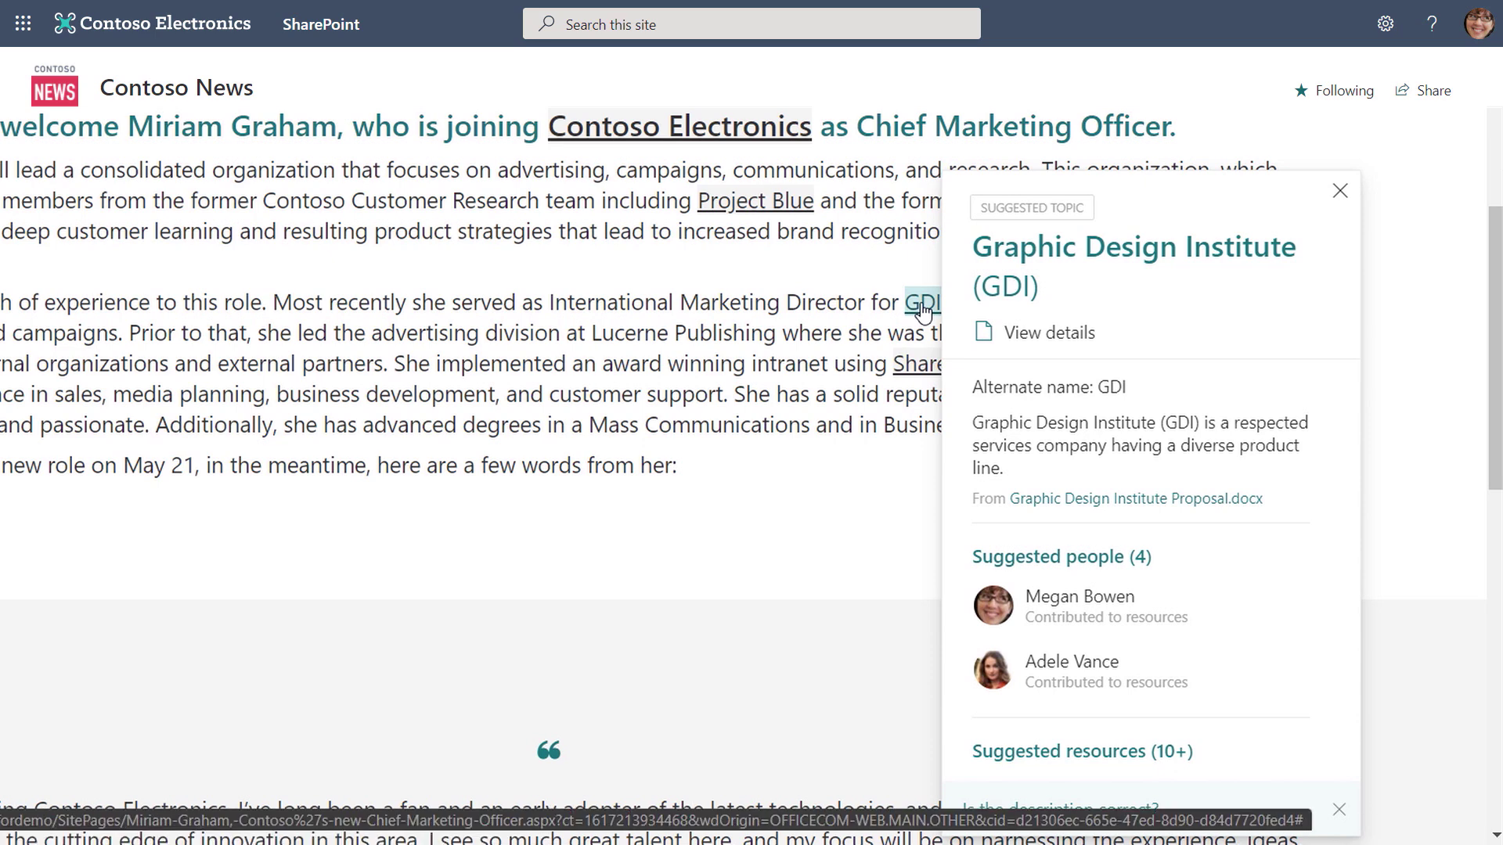
Open the Graphic Design Institute topic page and scroll through its suggested people, files and pages.
left_click(1009, 256)
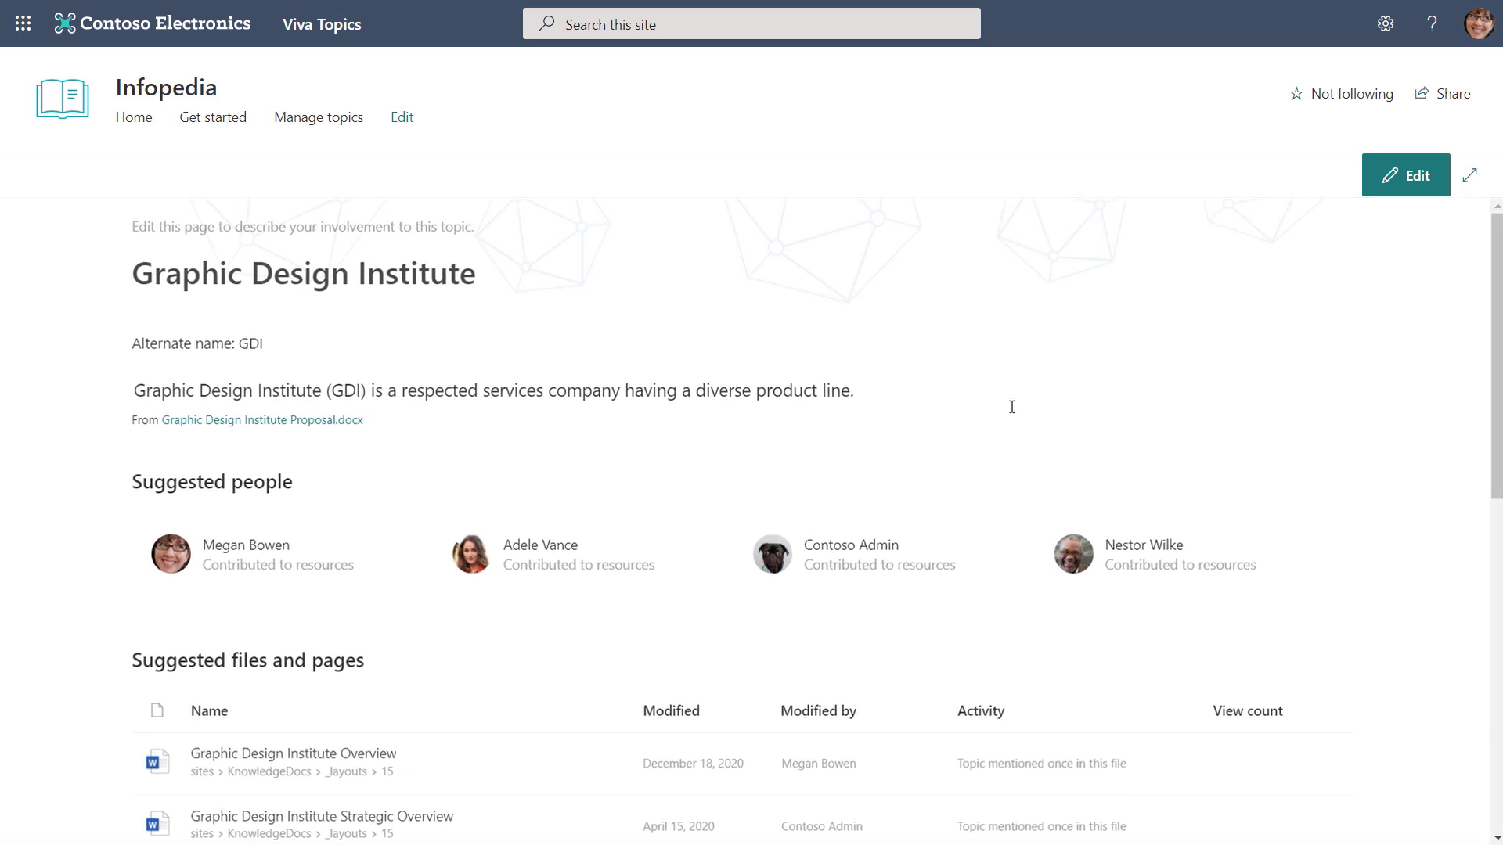
scroll(994, 404, "down", 1)
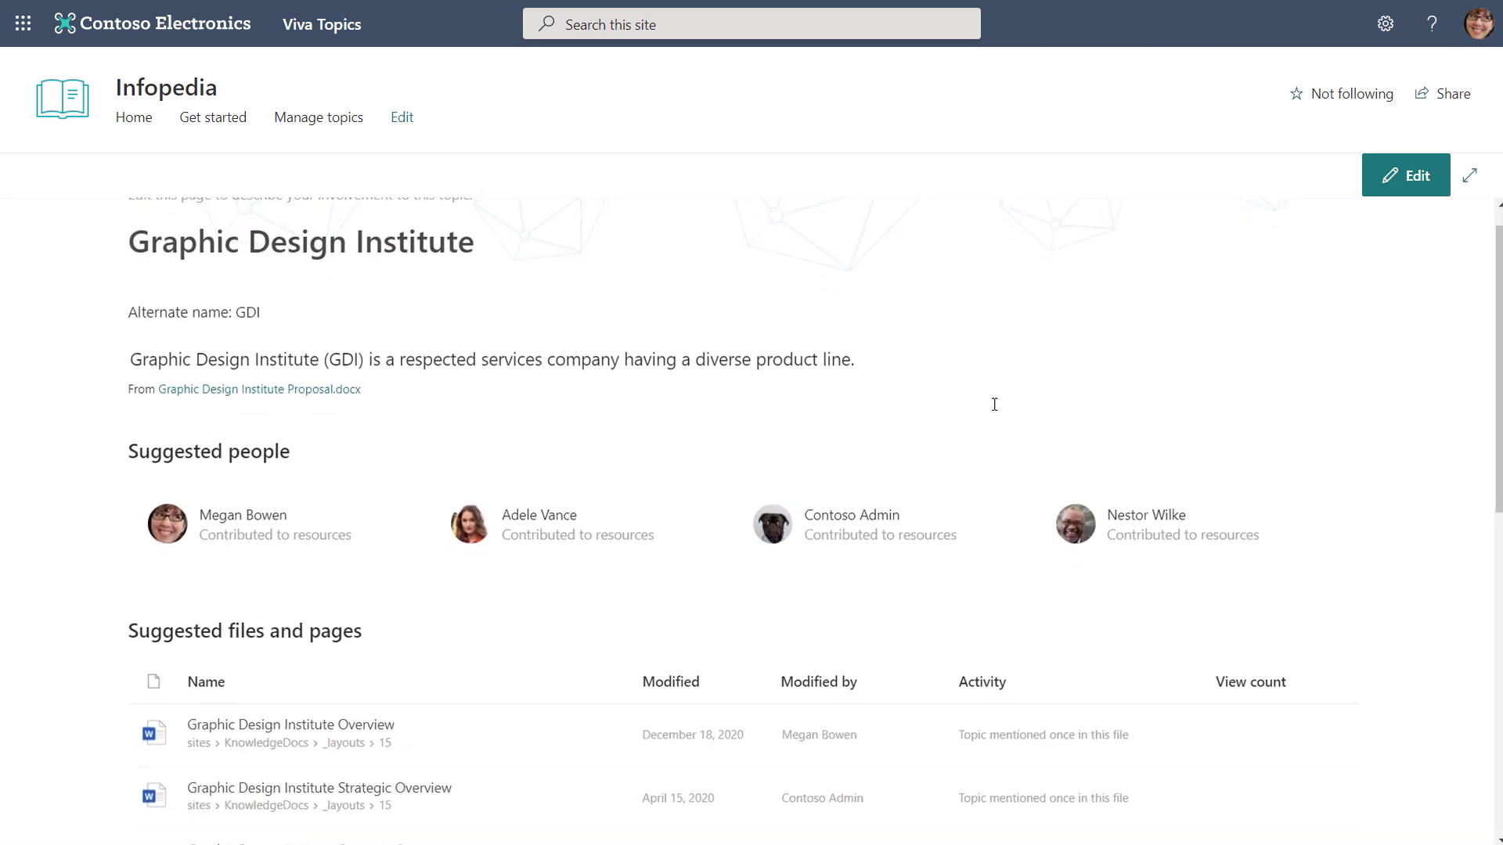
scroll(994, 403, "down", 2)
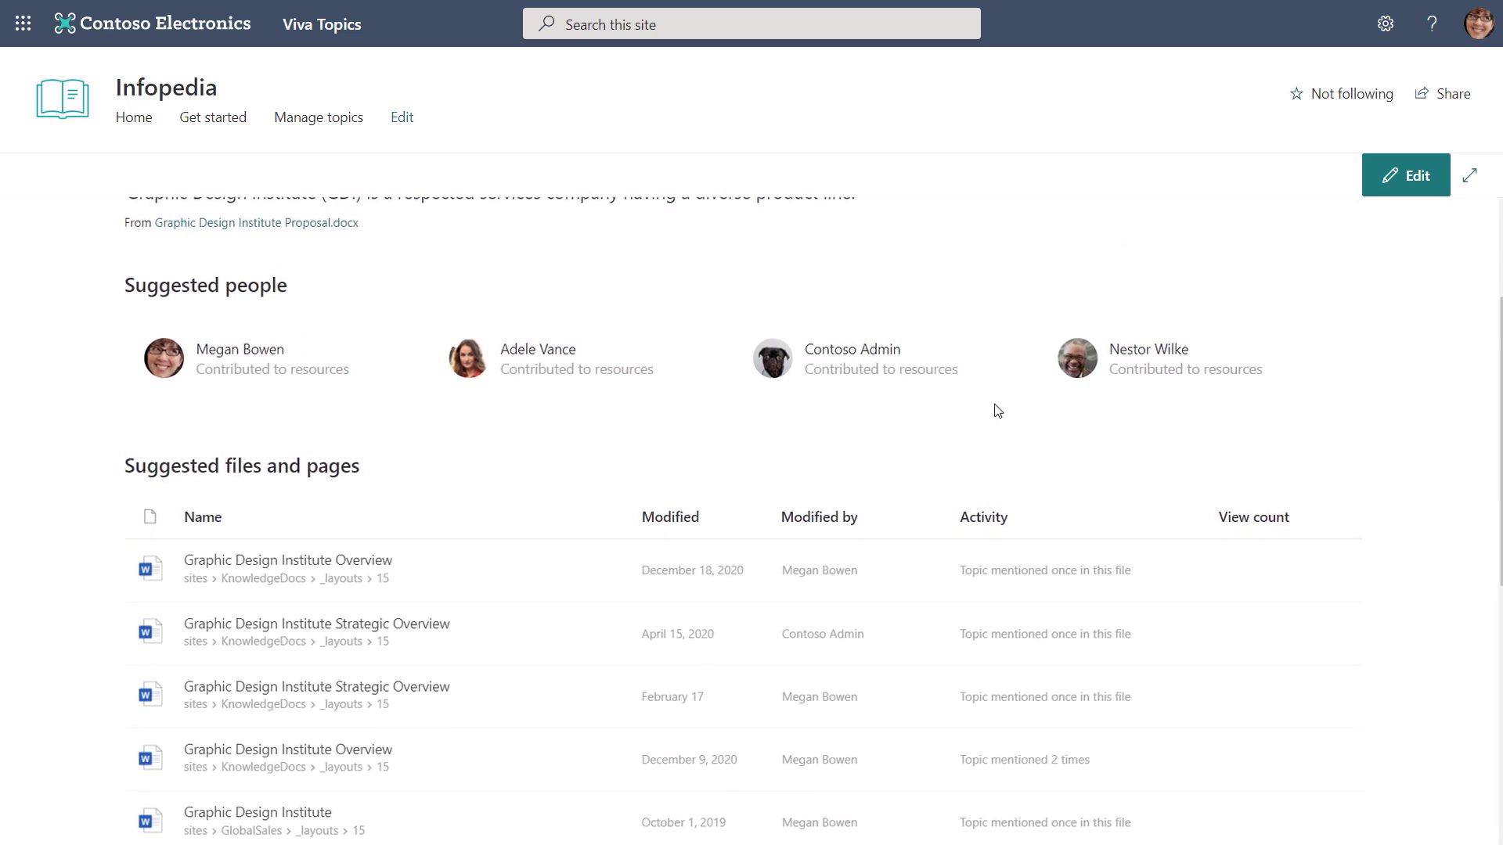
scroll(997, 410, "down", 2)
scroll(997, 410, "down", 2)
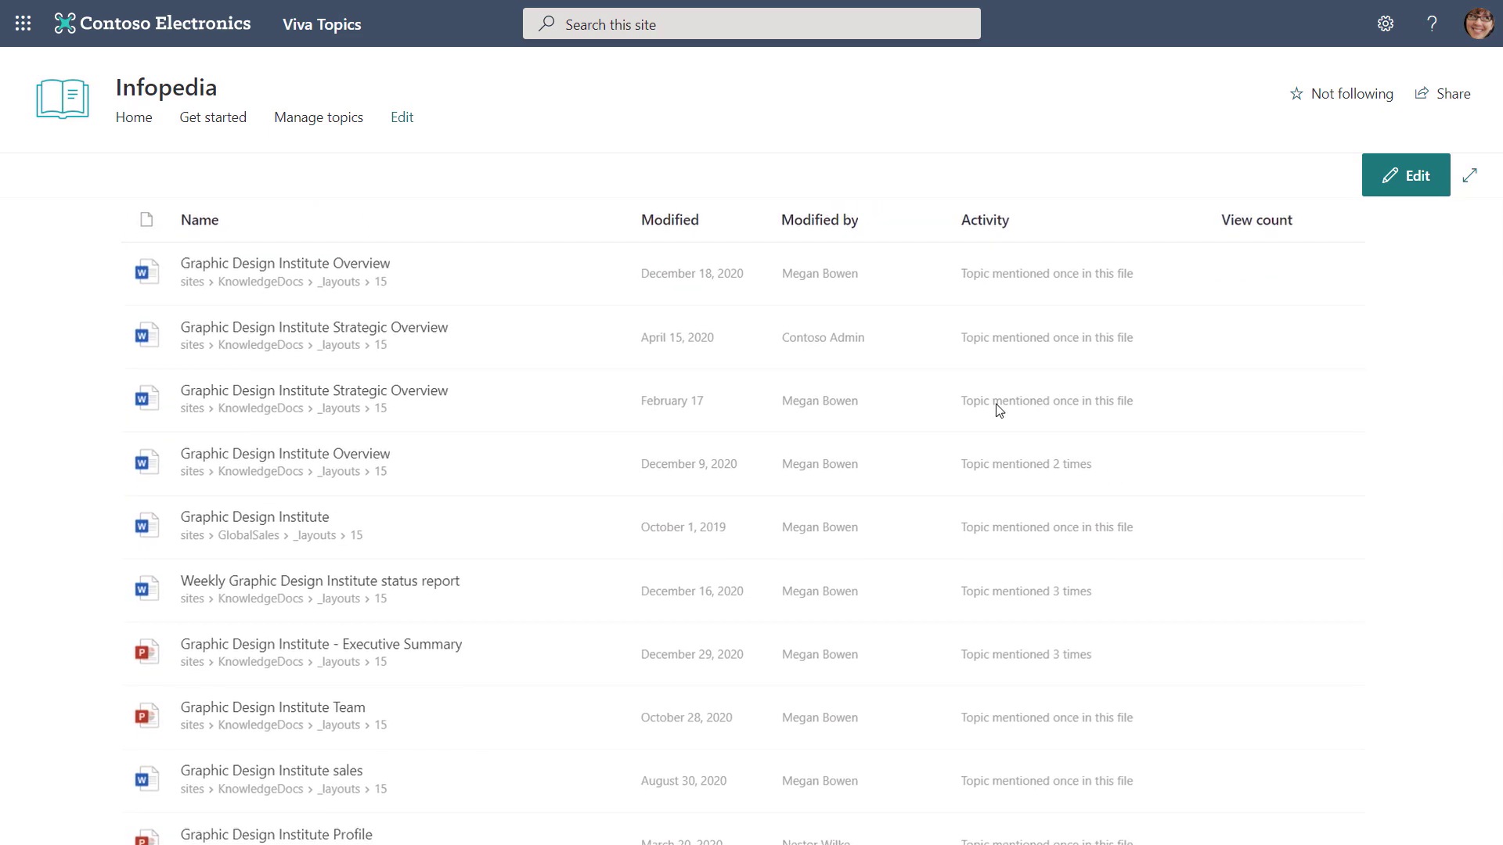
scroll(999, 408, "down", 3)
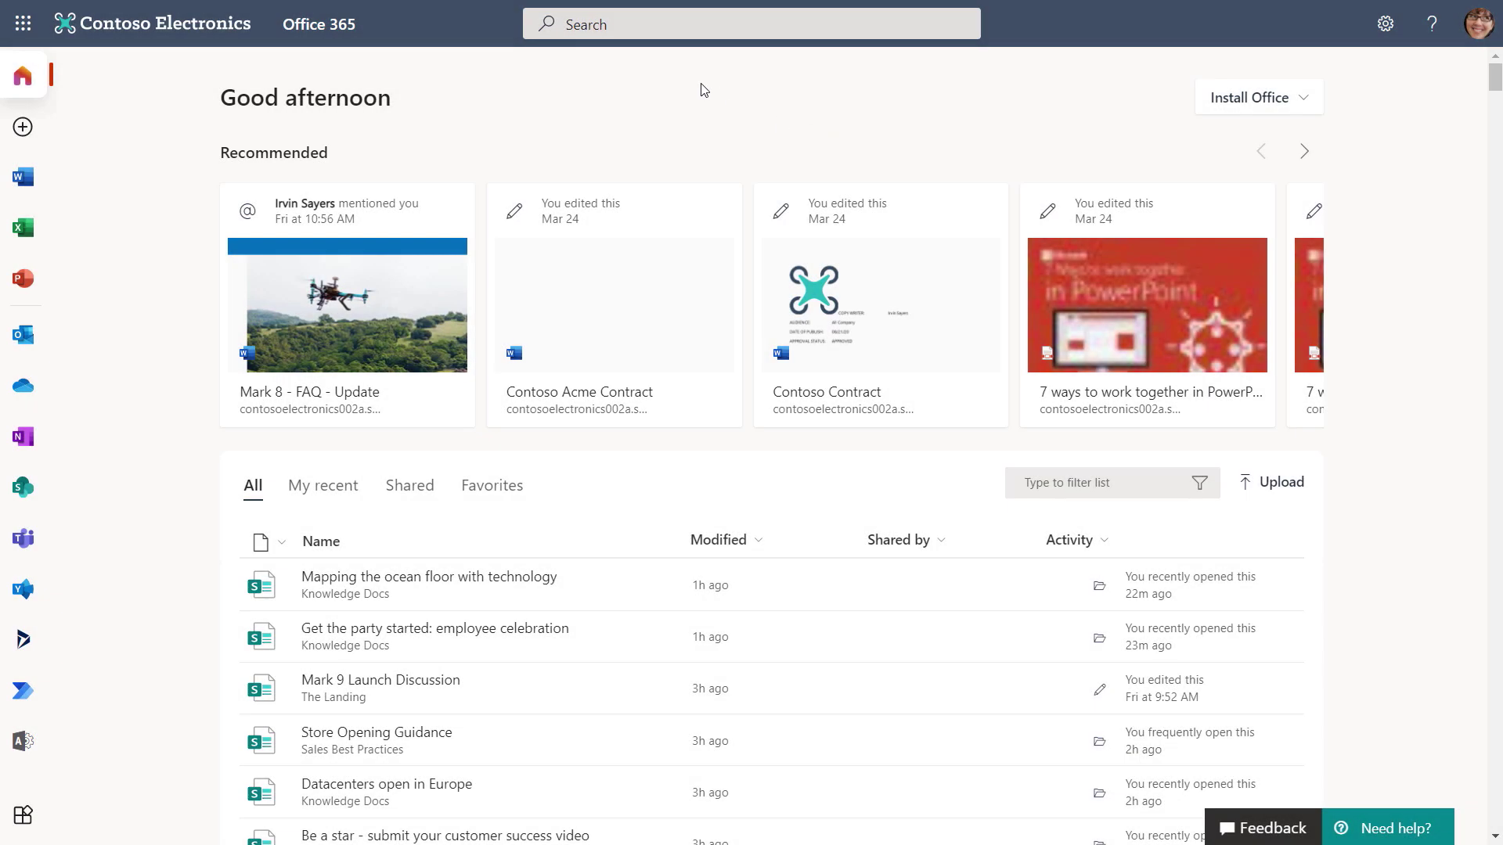
Search Office 365 for 'project blue' and open the Project Blue topic answer.
left_click(693, 24)
type("p")
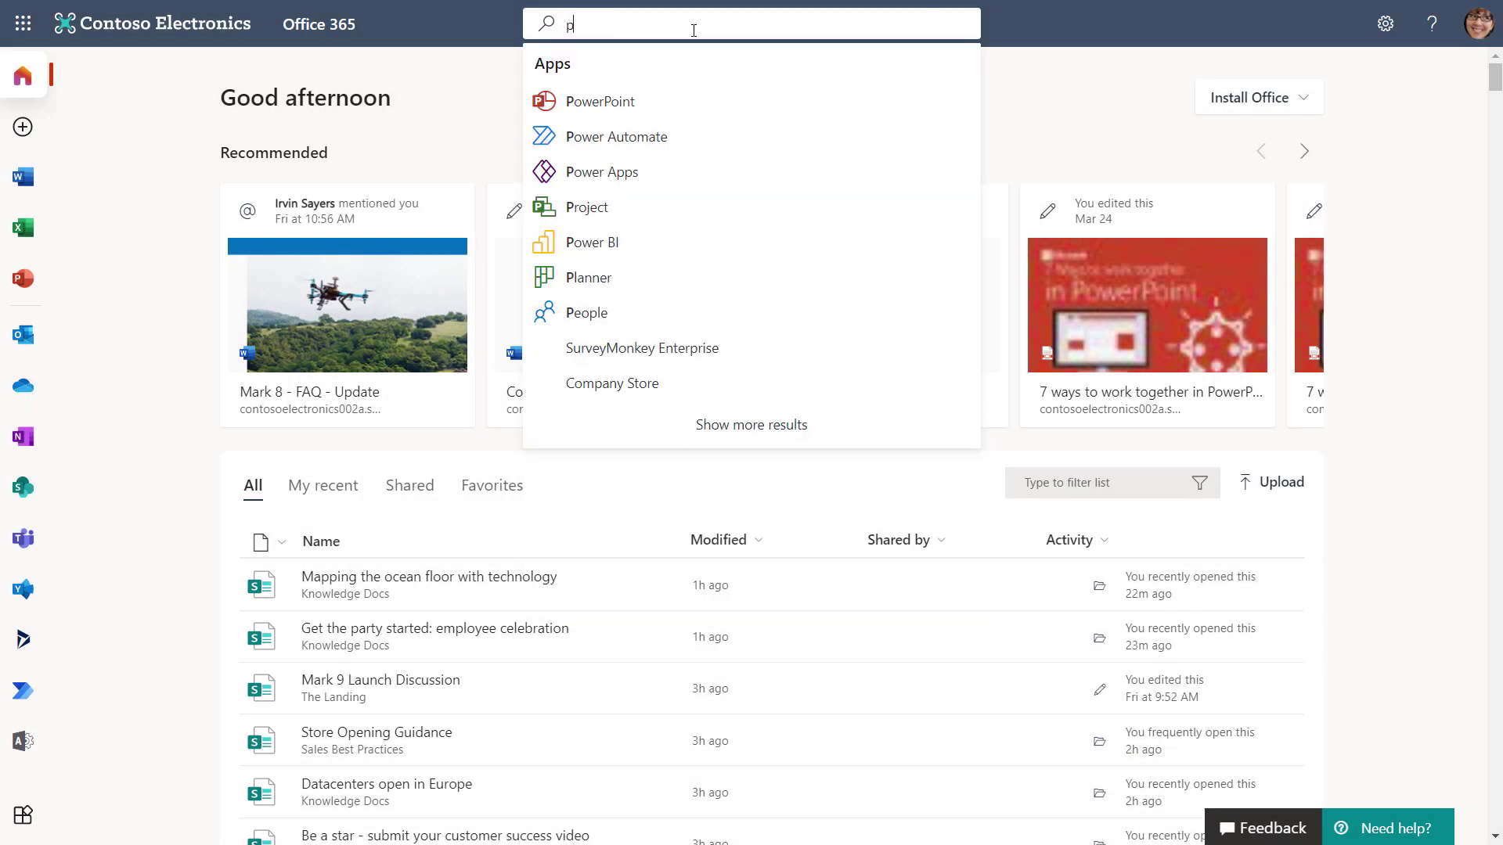
type("roject bl")
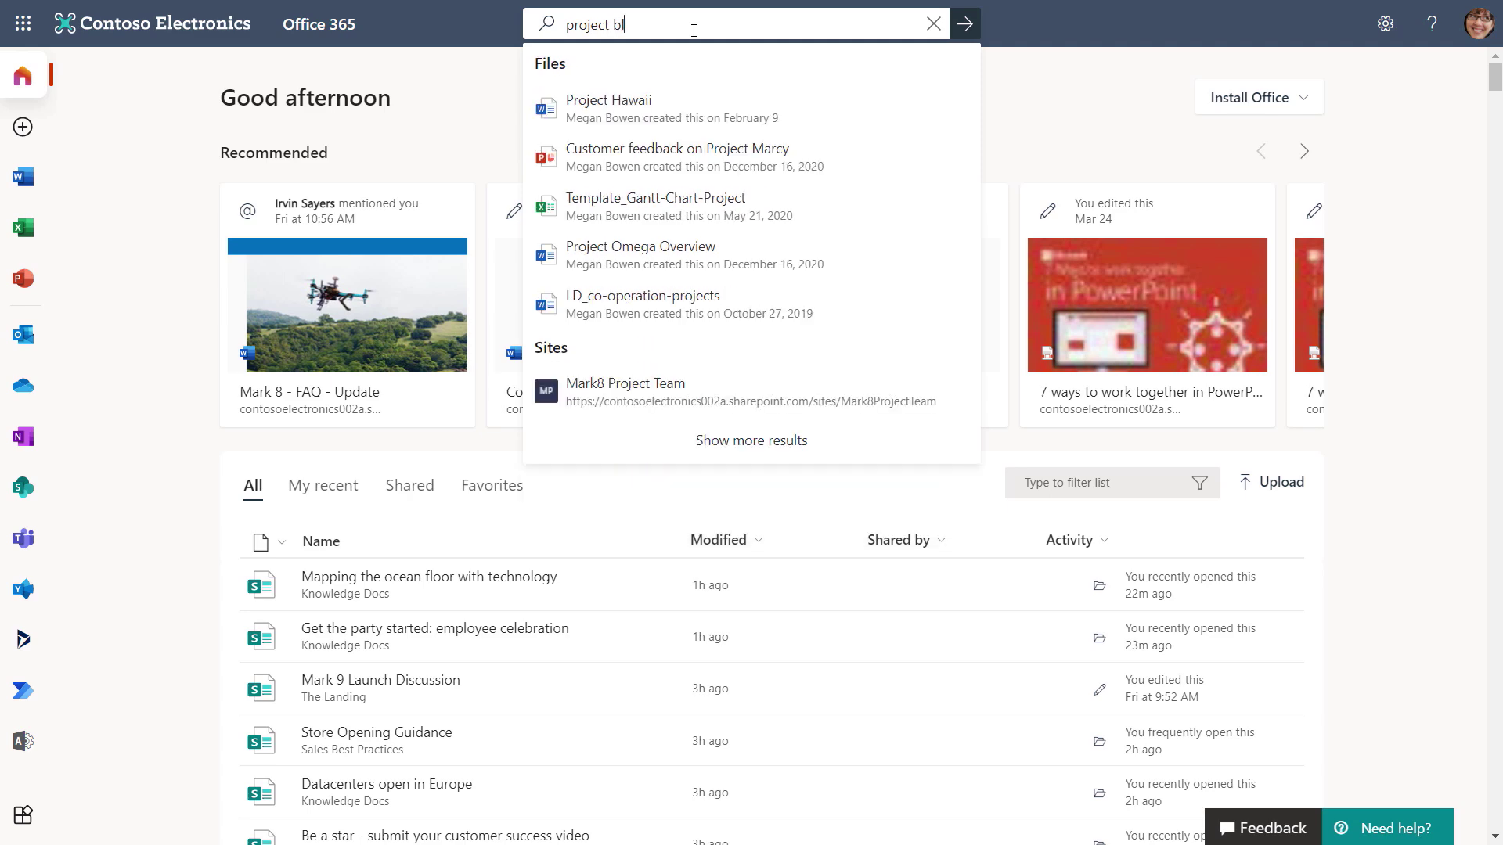
type("ue")
key("Return")
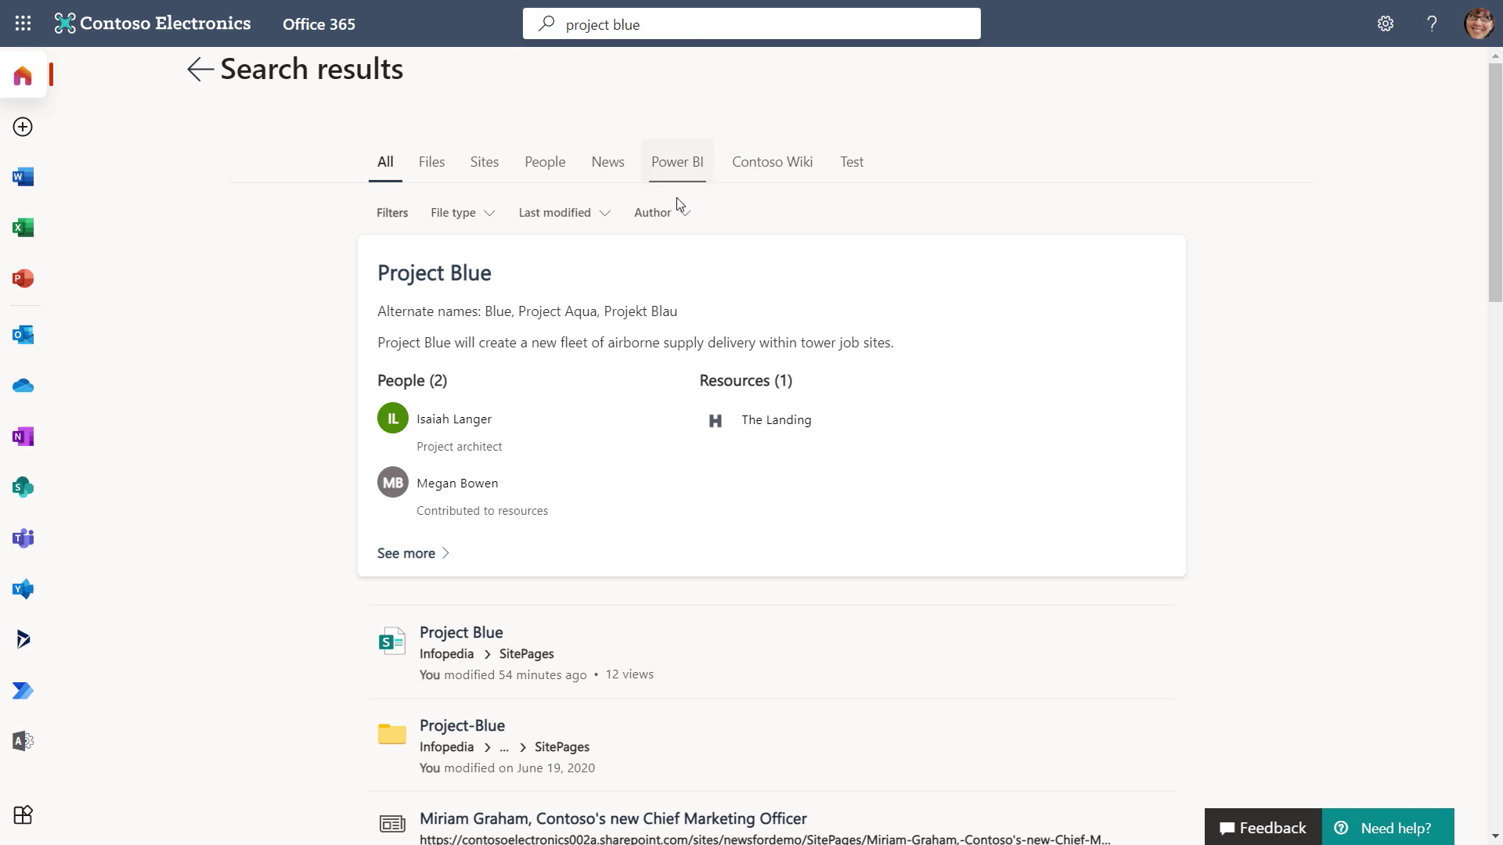
left_click(443, 276)
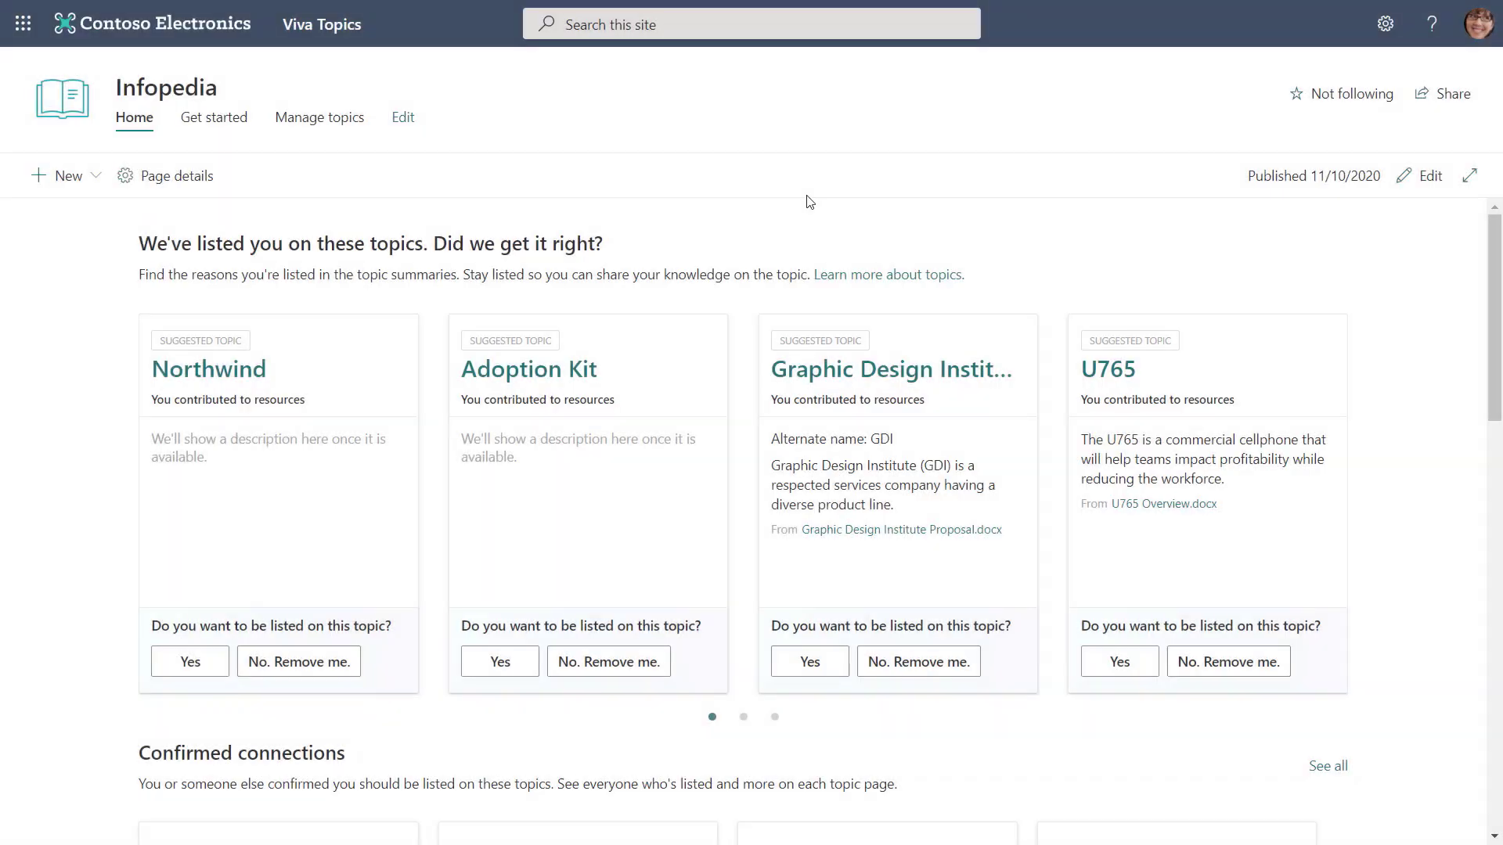
Open the Manage topics suggested list and preview the Rainier Project suggested topic.
left_click(342, 119)
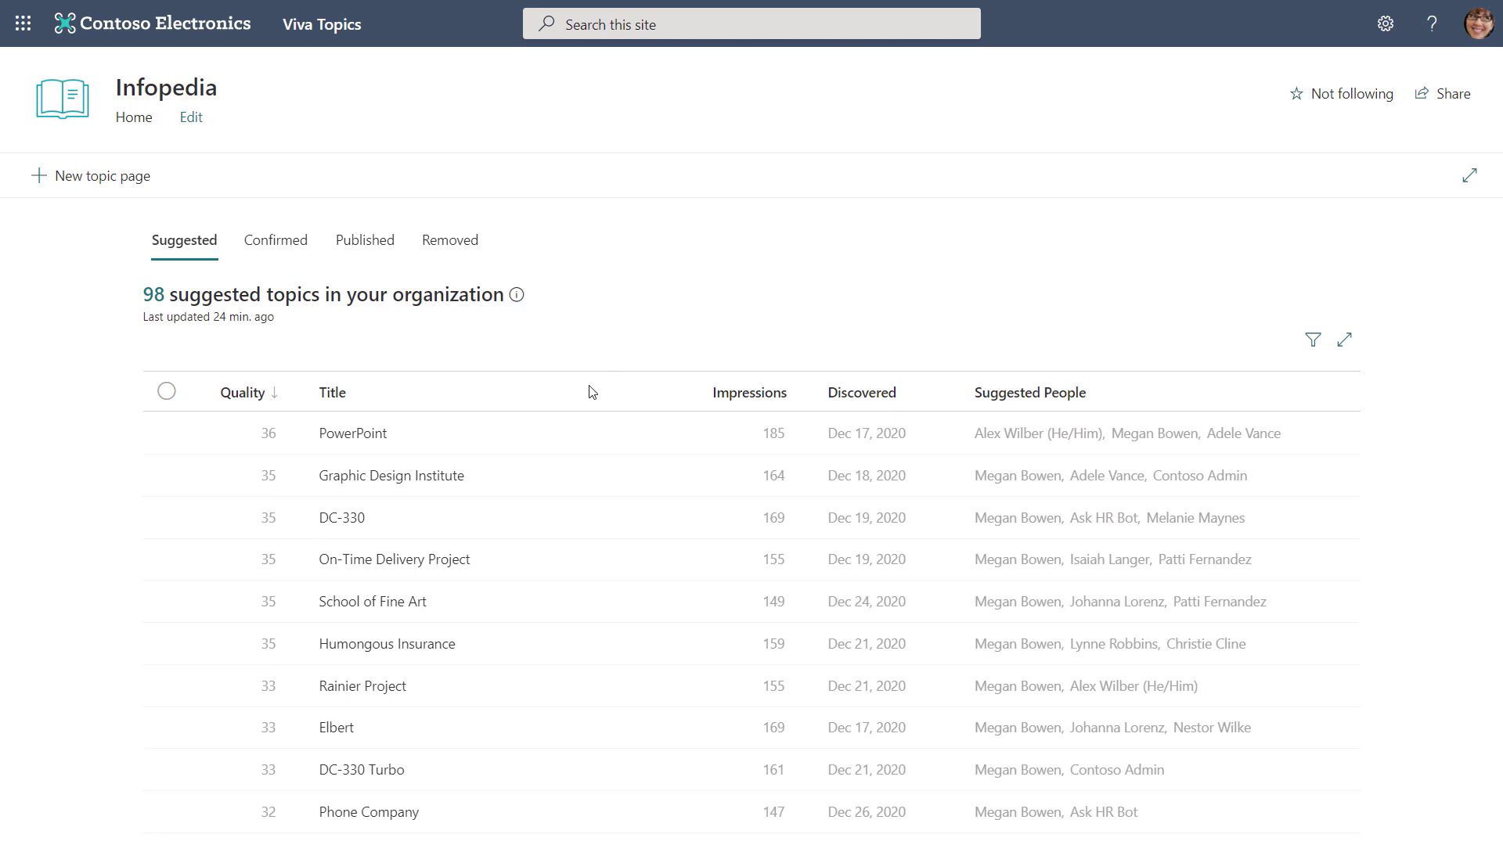
left_click(374, 689)
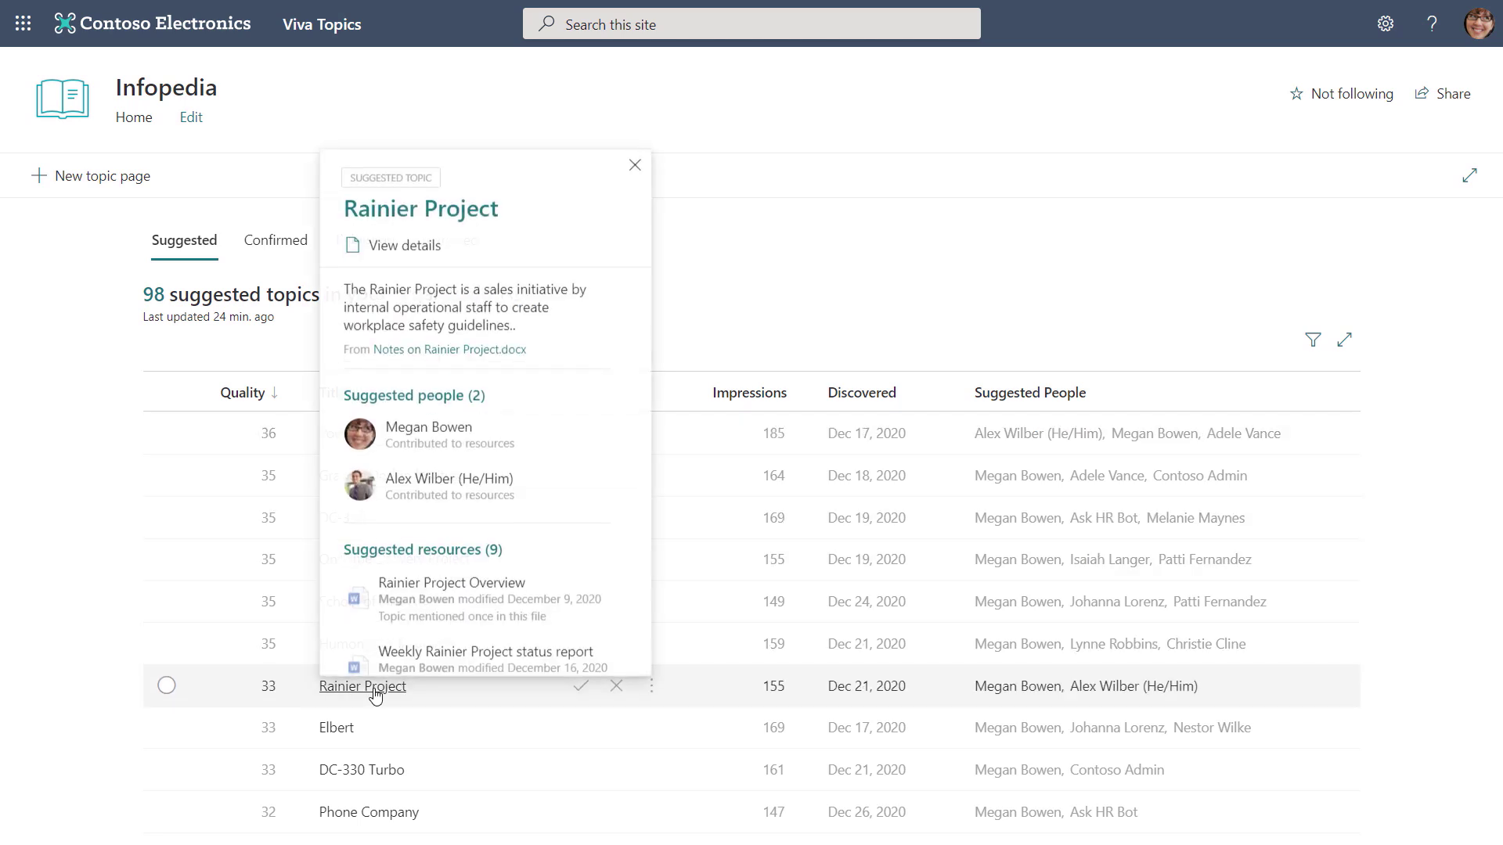
Open the Rainier Project topic page in edit mode and select its short description.
left_click(433, 207)
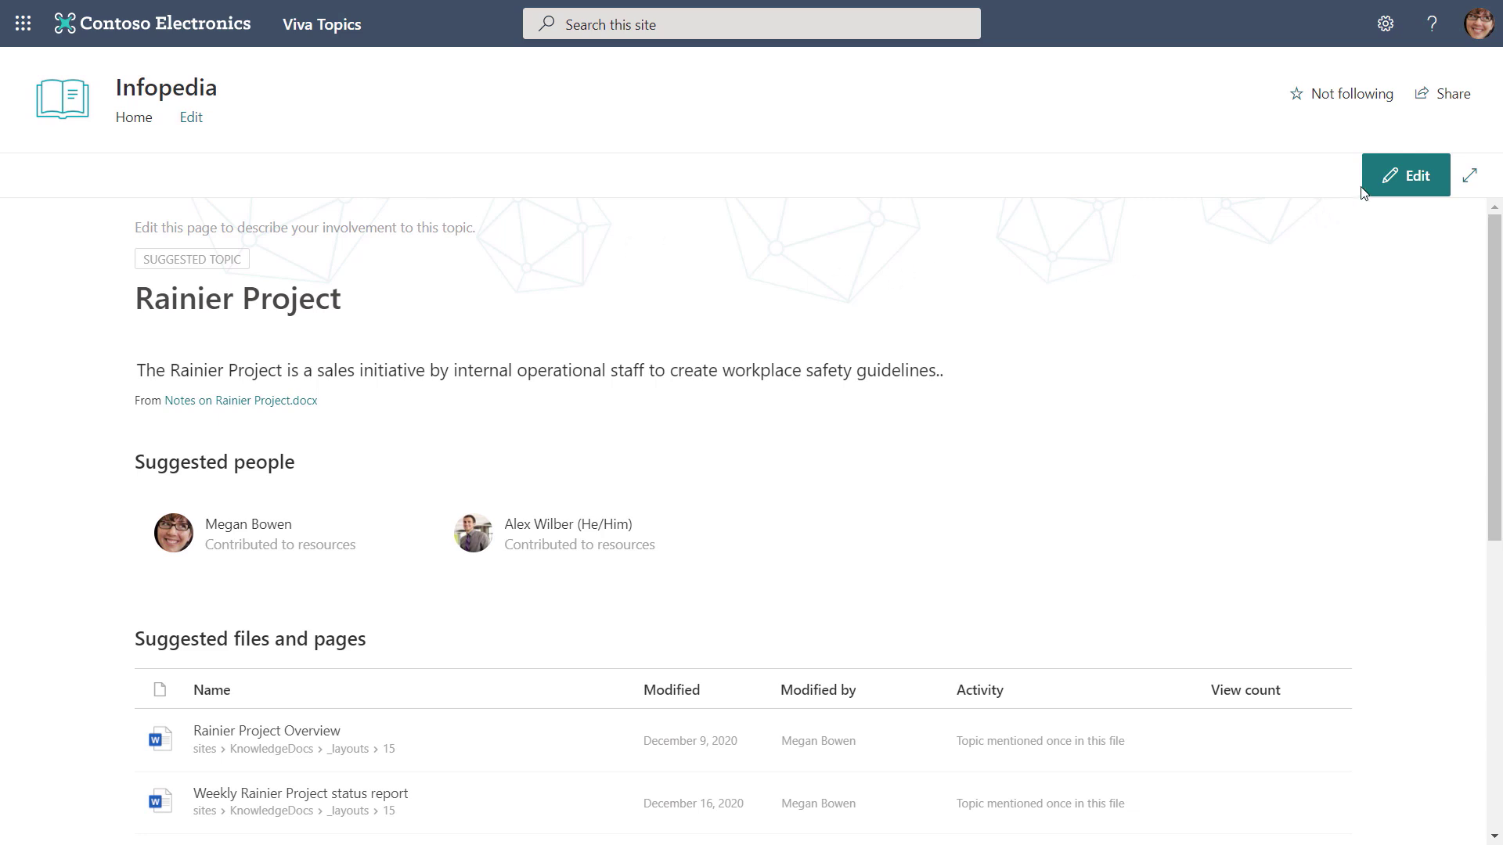
left_click(1421, 176)
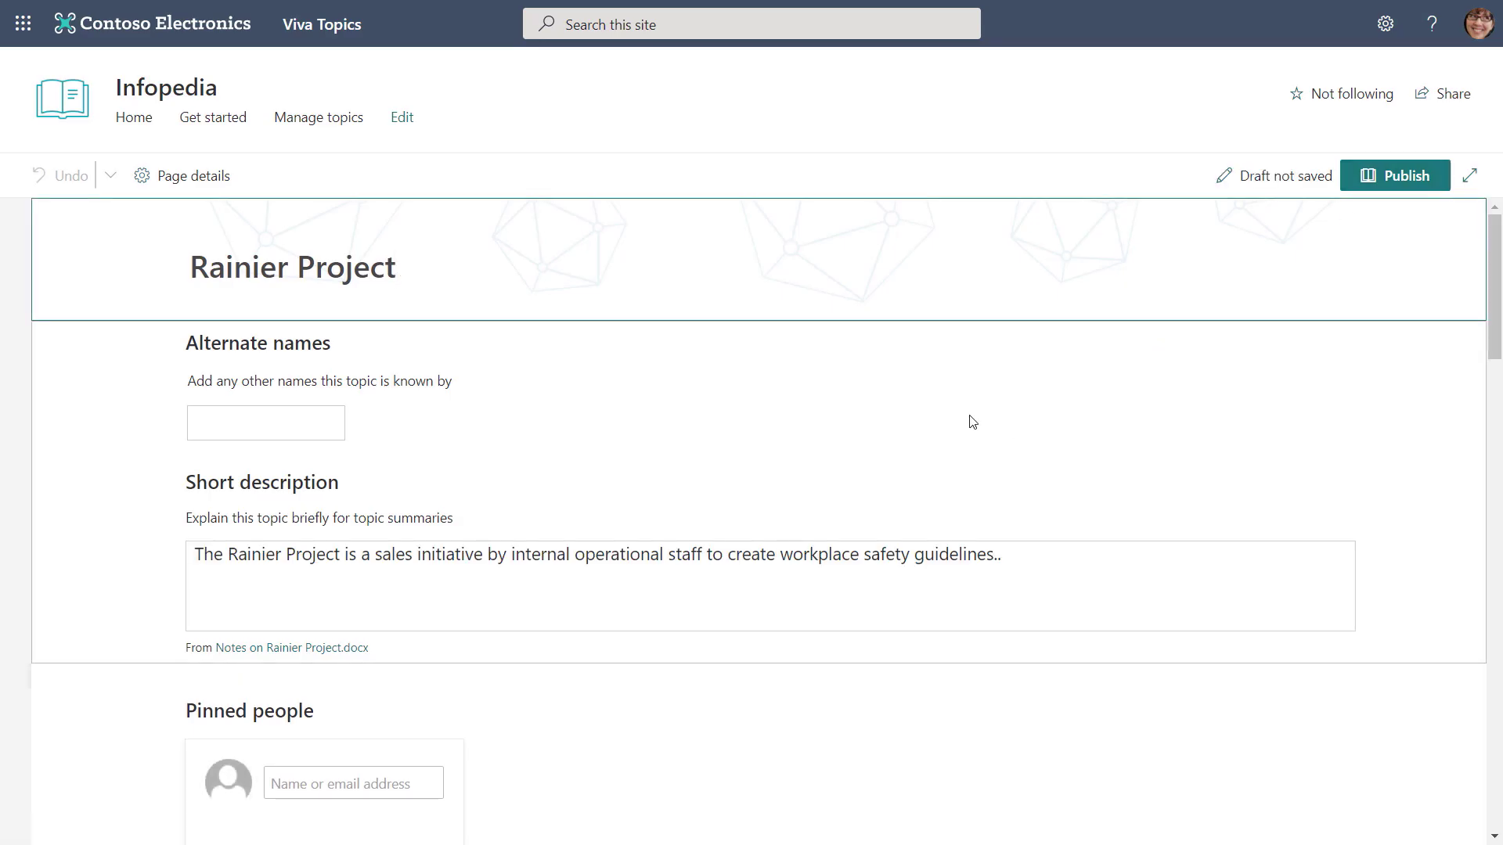
left_click(376, 552)
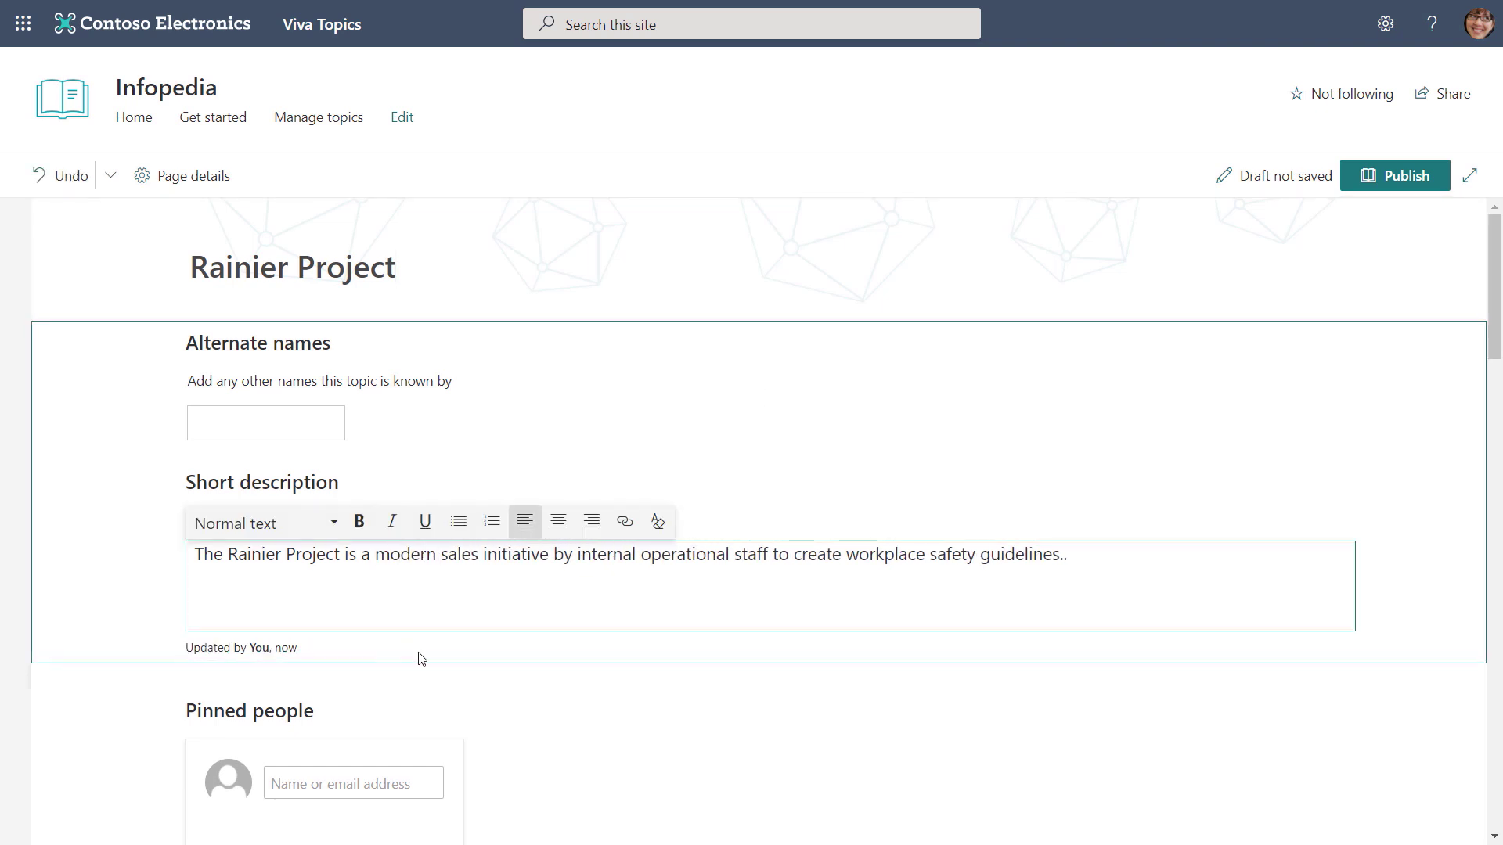
Pin Nestor to the topic's pinned people as 'Lead project manager'.
scroll(421, 659, "down", 4)
left_click(339, 444)
type("N")
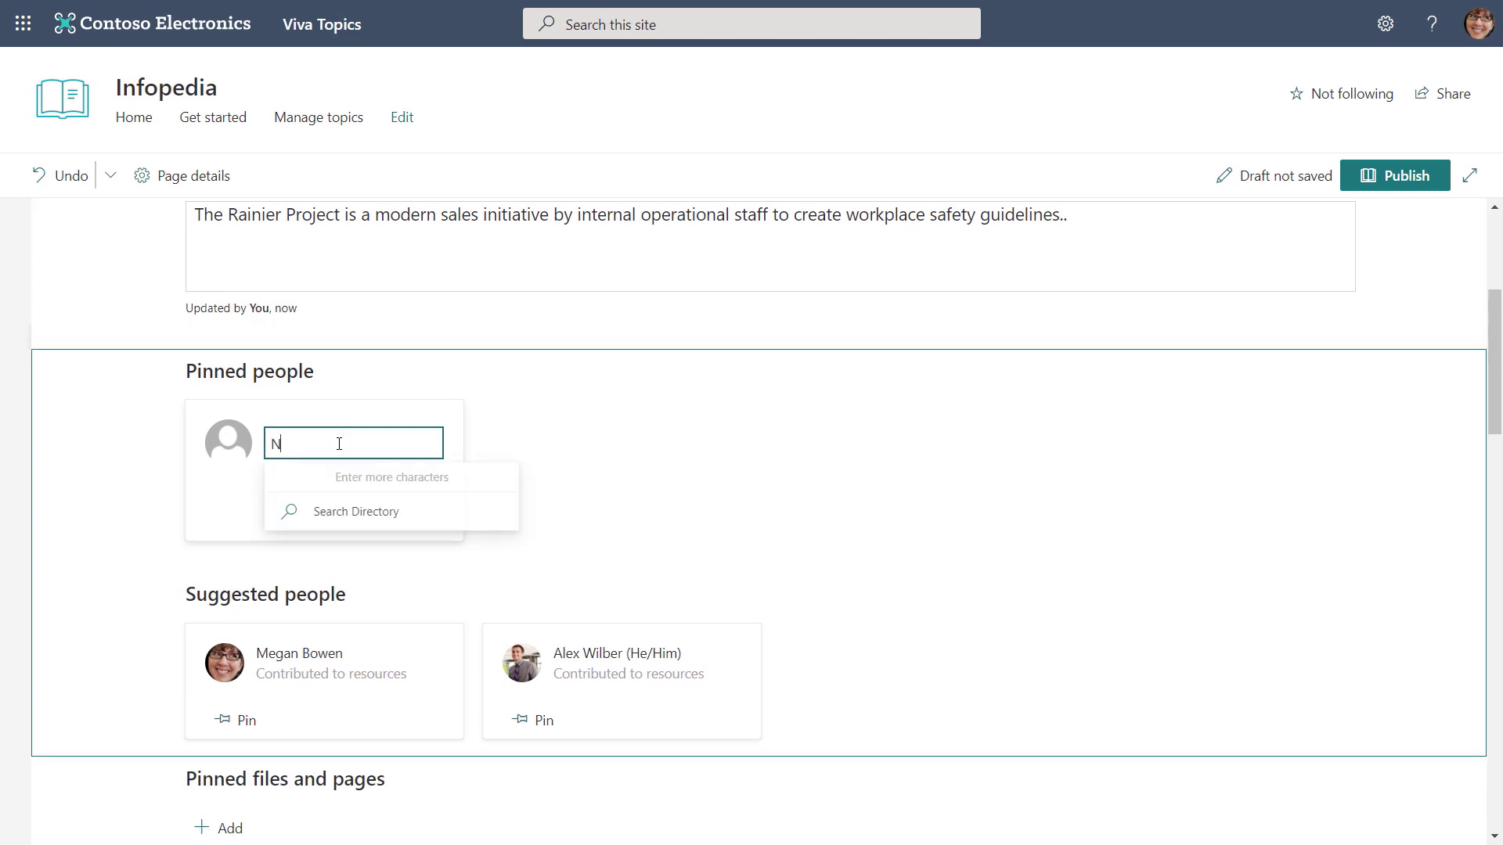
type("estor")
left_click(344, 487)
type("Lead project manager")
Pin the Rainier Project Overview file to the topic.
scroll(580, 755, "down", 2)
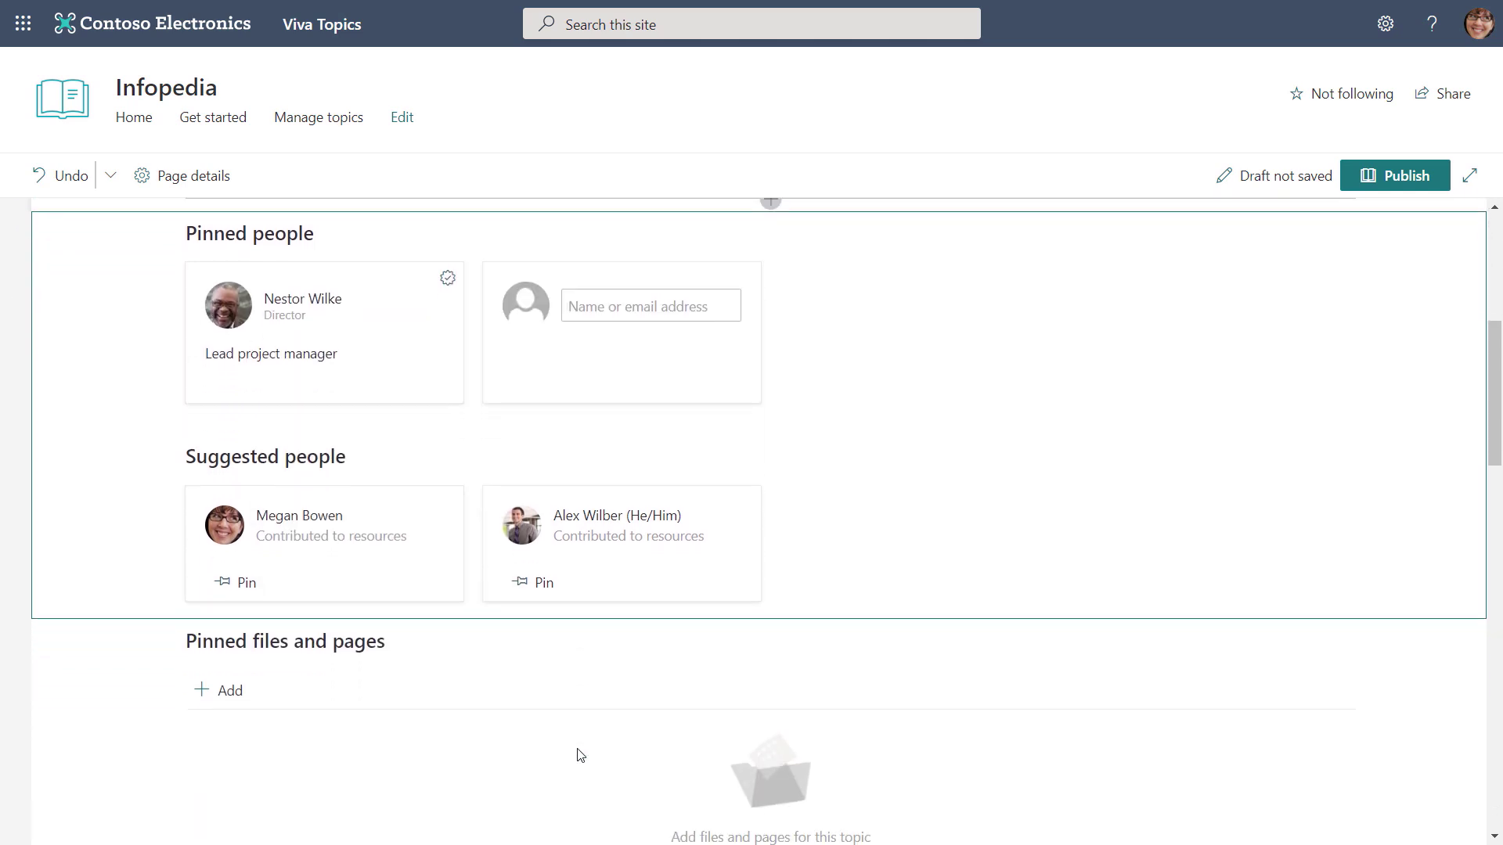
scroll(580, 755, "down", 1)
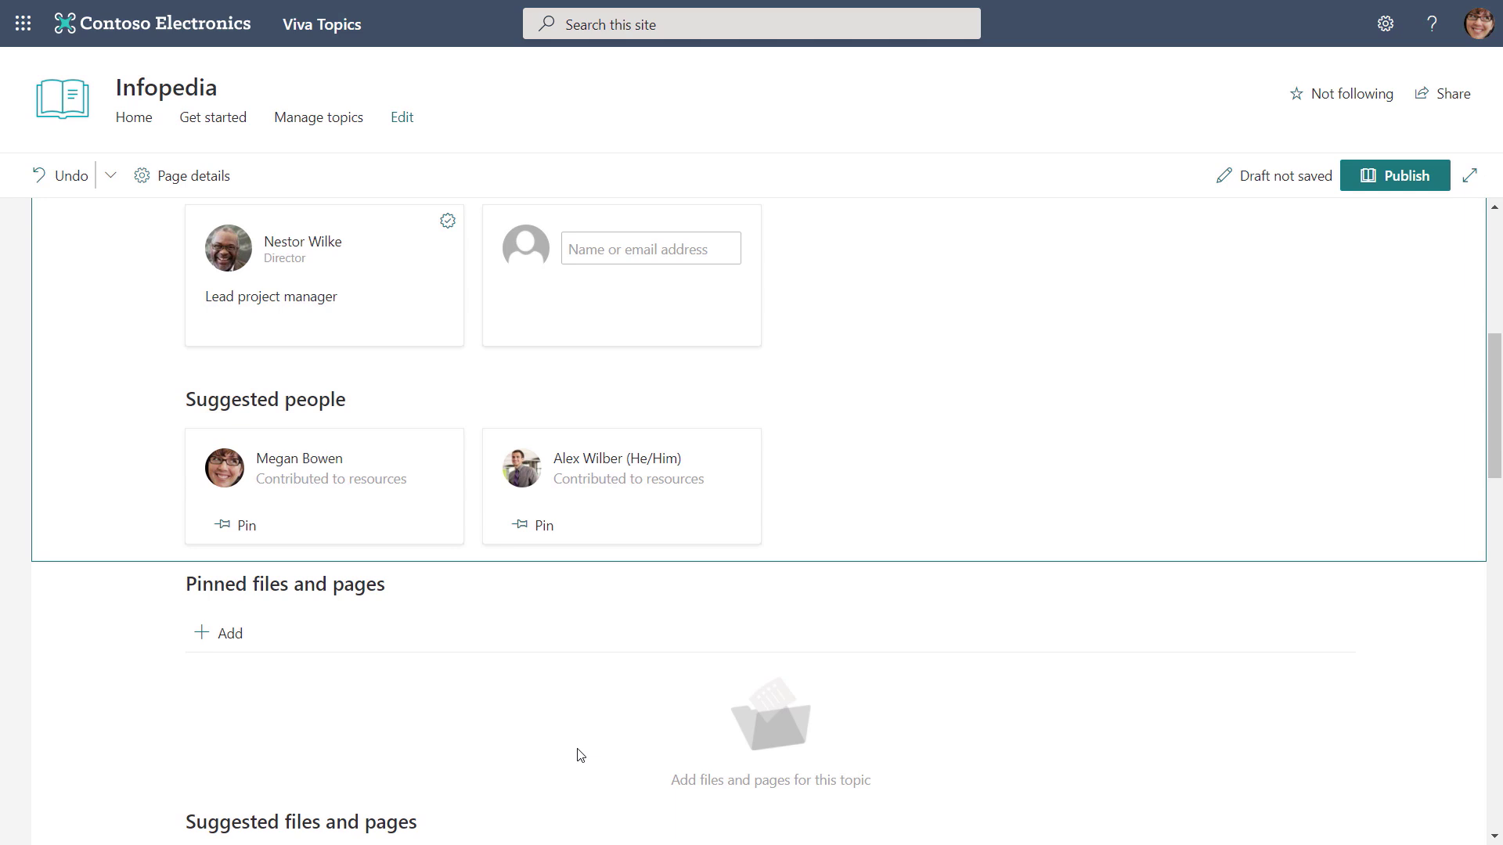
scroll(580, 756, "down", 1)
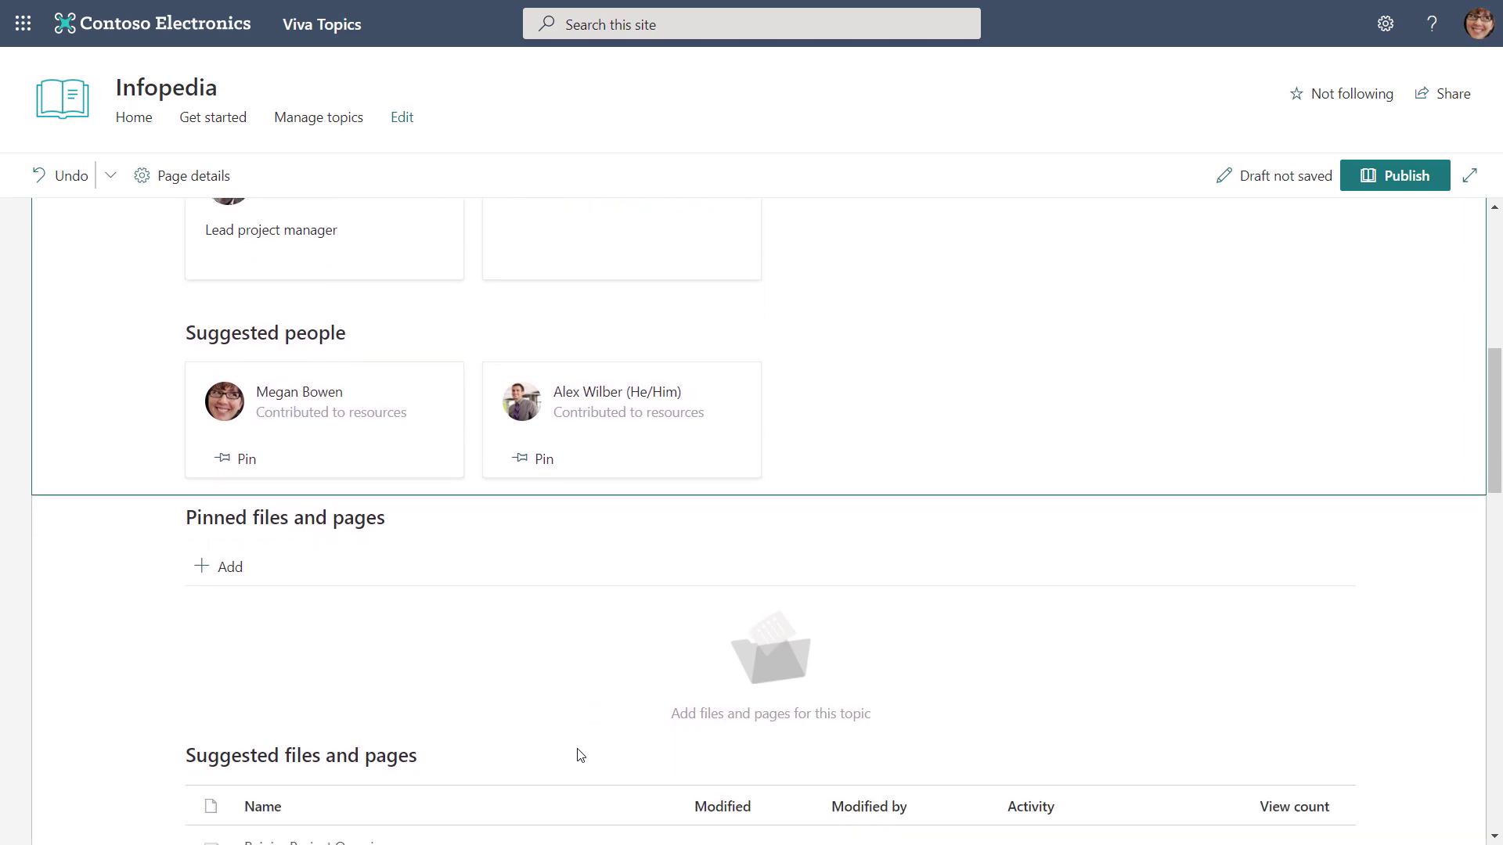
scroll(580, 755, "down", 2)
scroll(580, 755, "down", 2)
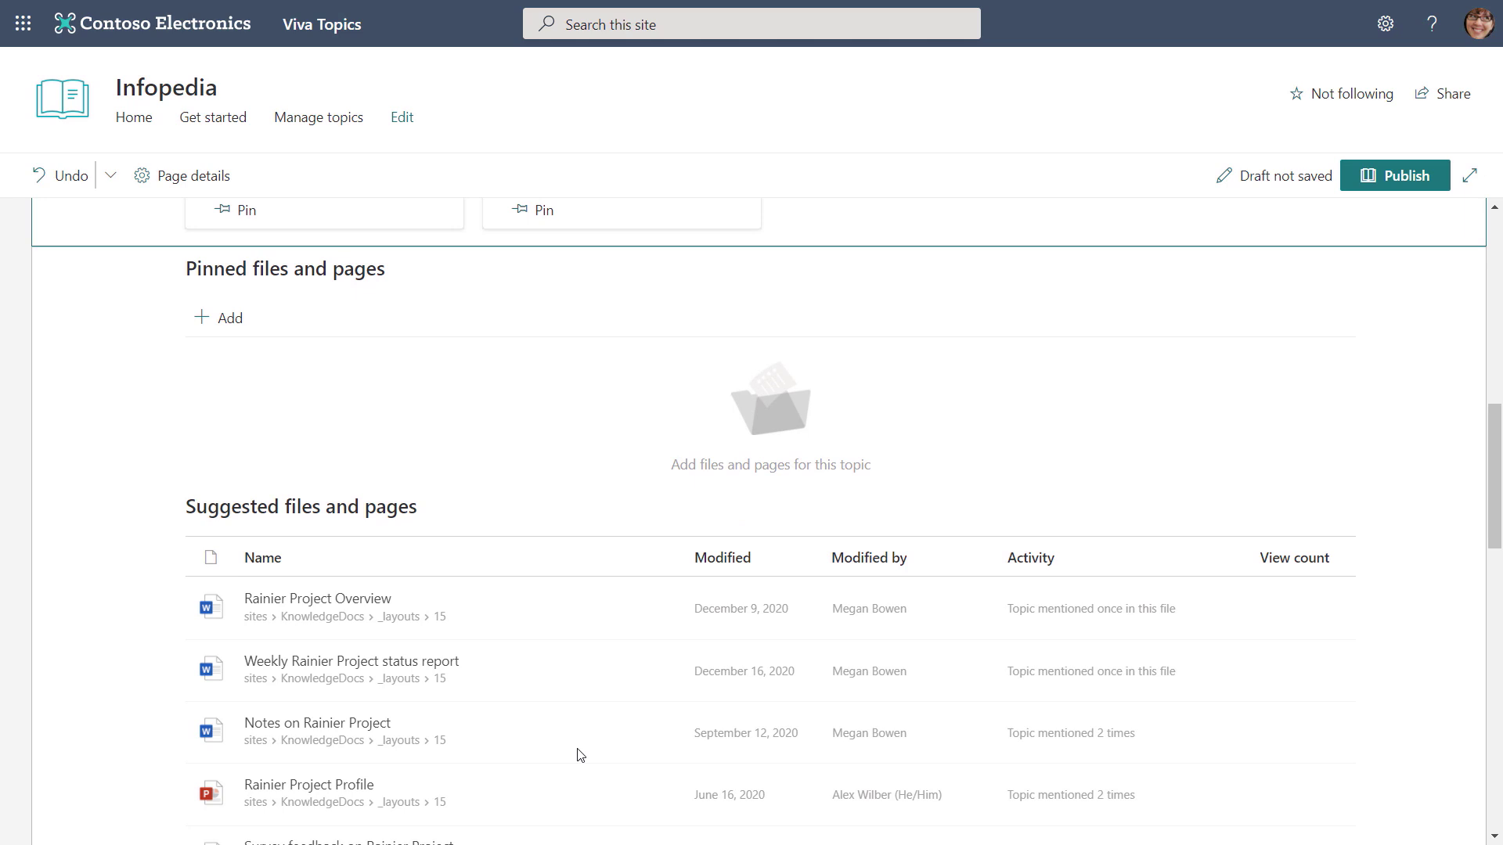
scroll(563, 716, "down", 1)
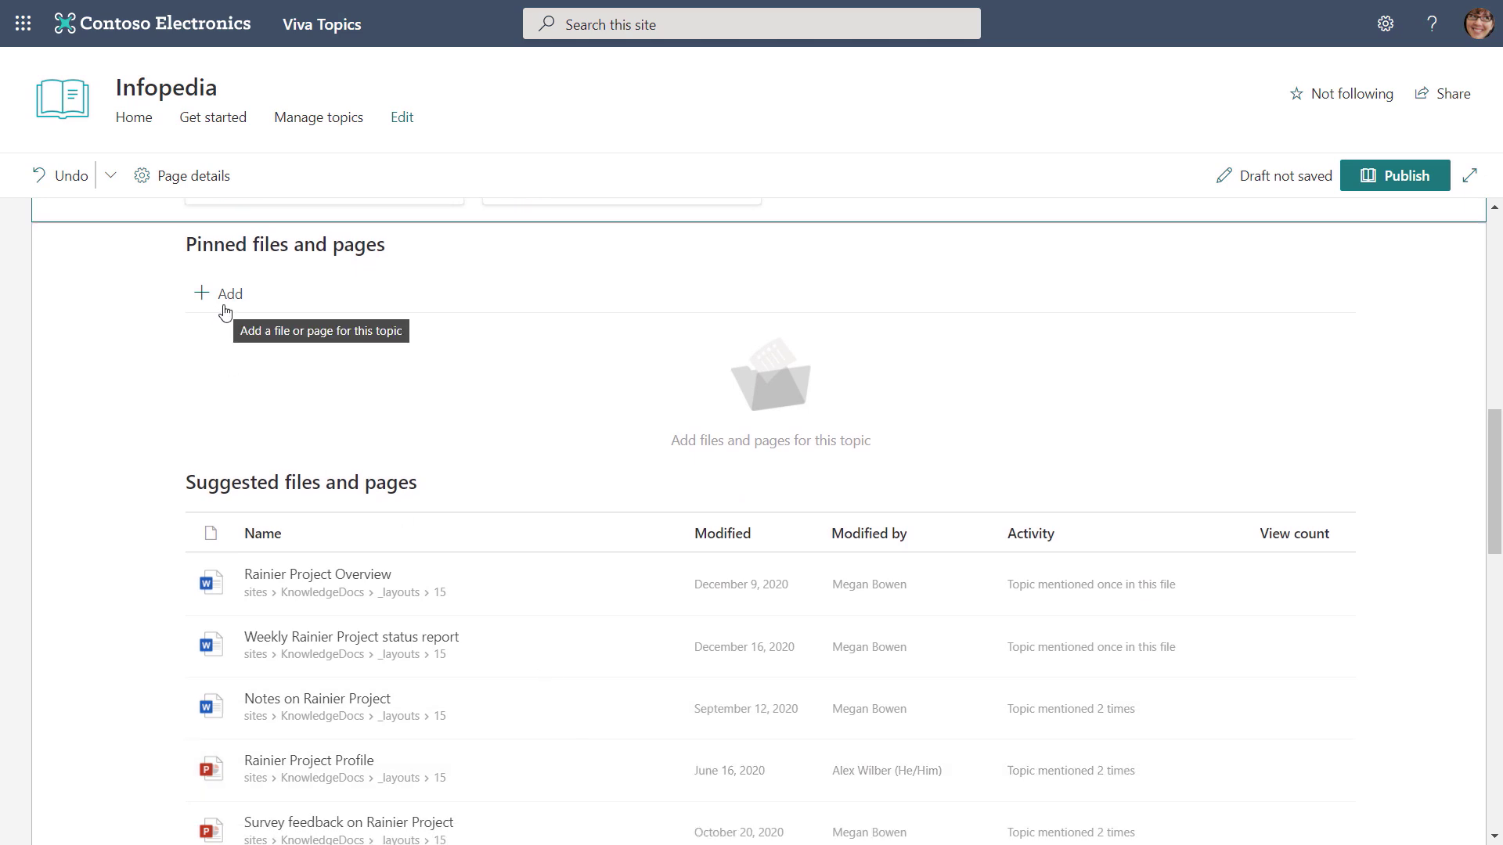
mouse_move(601, 593)
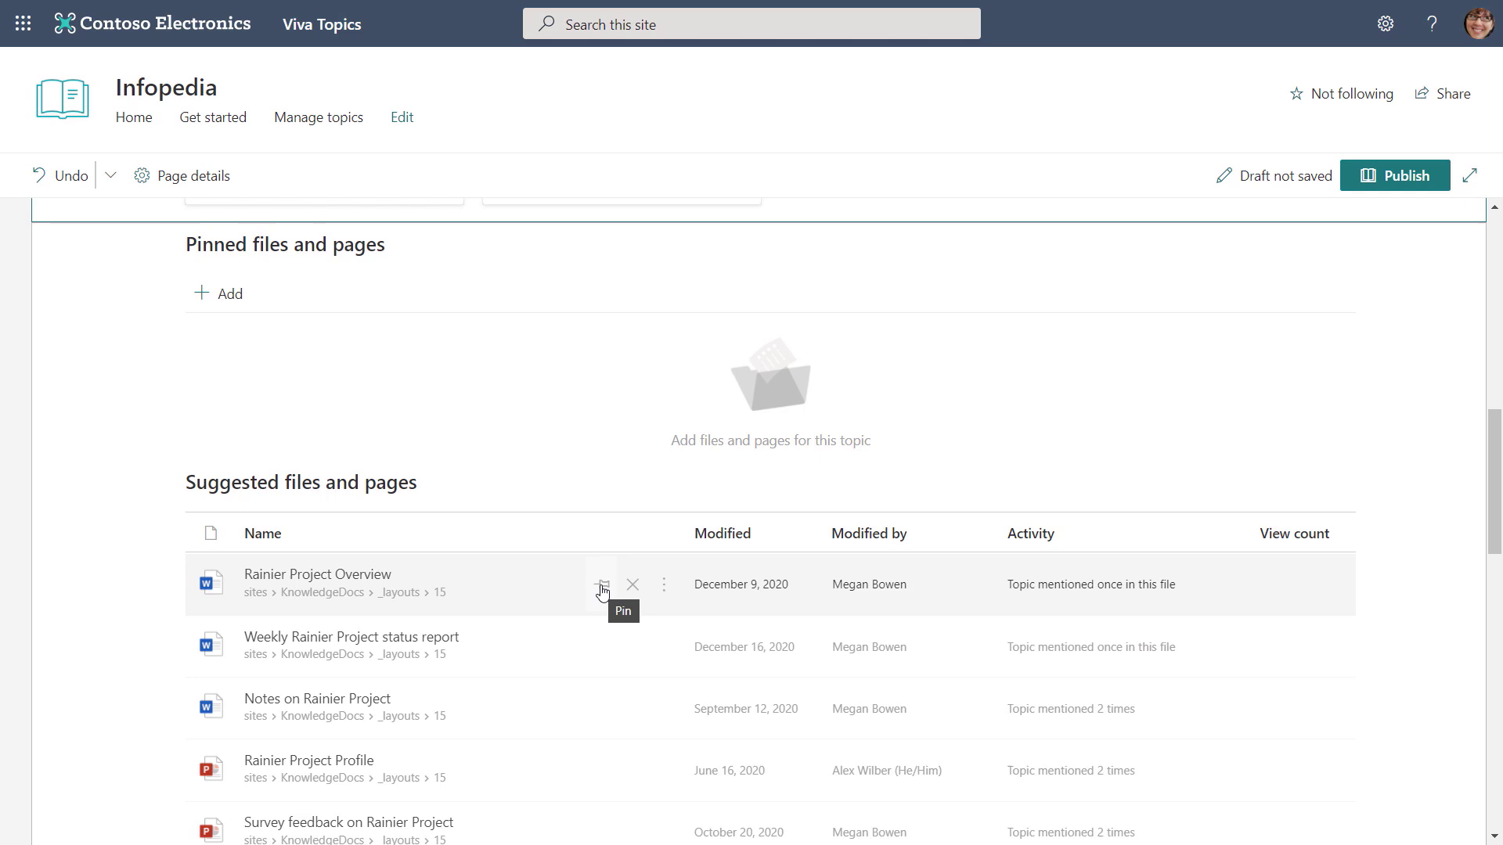
left_click(601, 587)
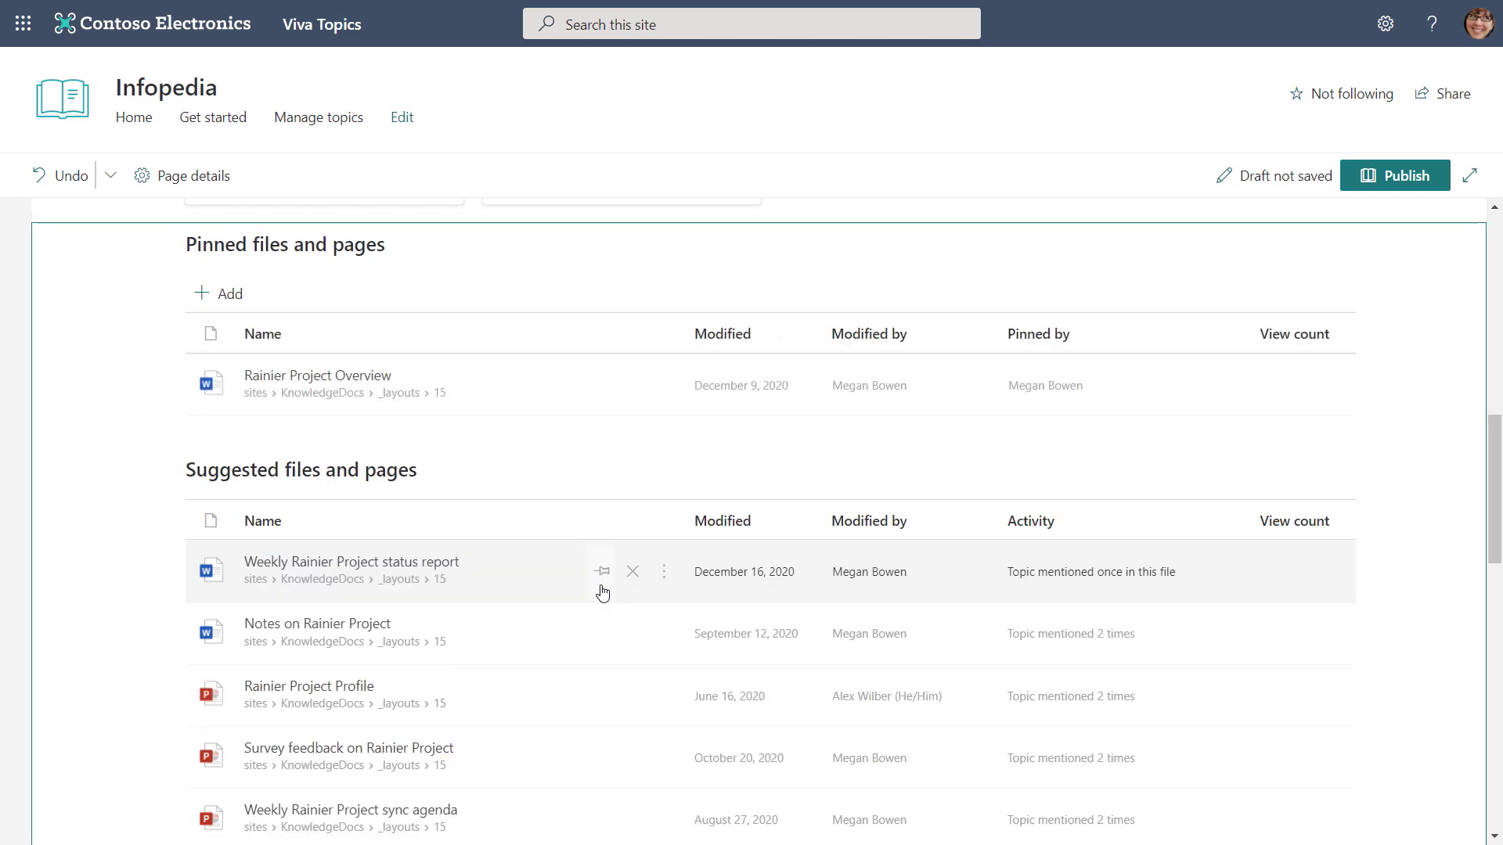
Remove 'Survey feedback on Rainier Project' from the suggested files.
scroll(602, 593, "down", 1)
scroll(602, 594, "down", 1)
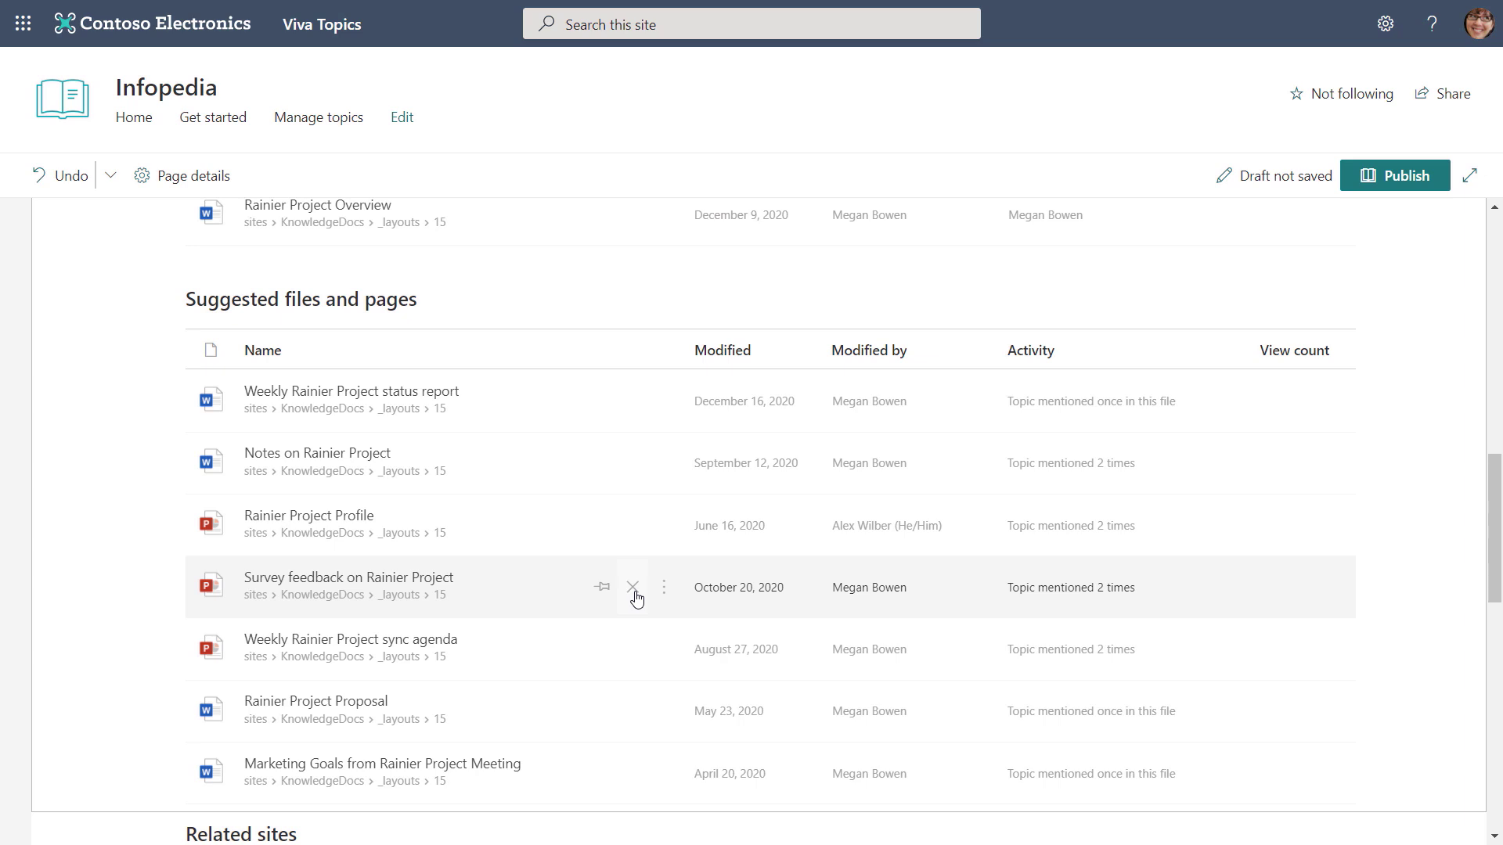
left_click(632, 589)
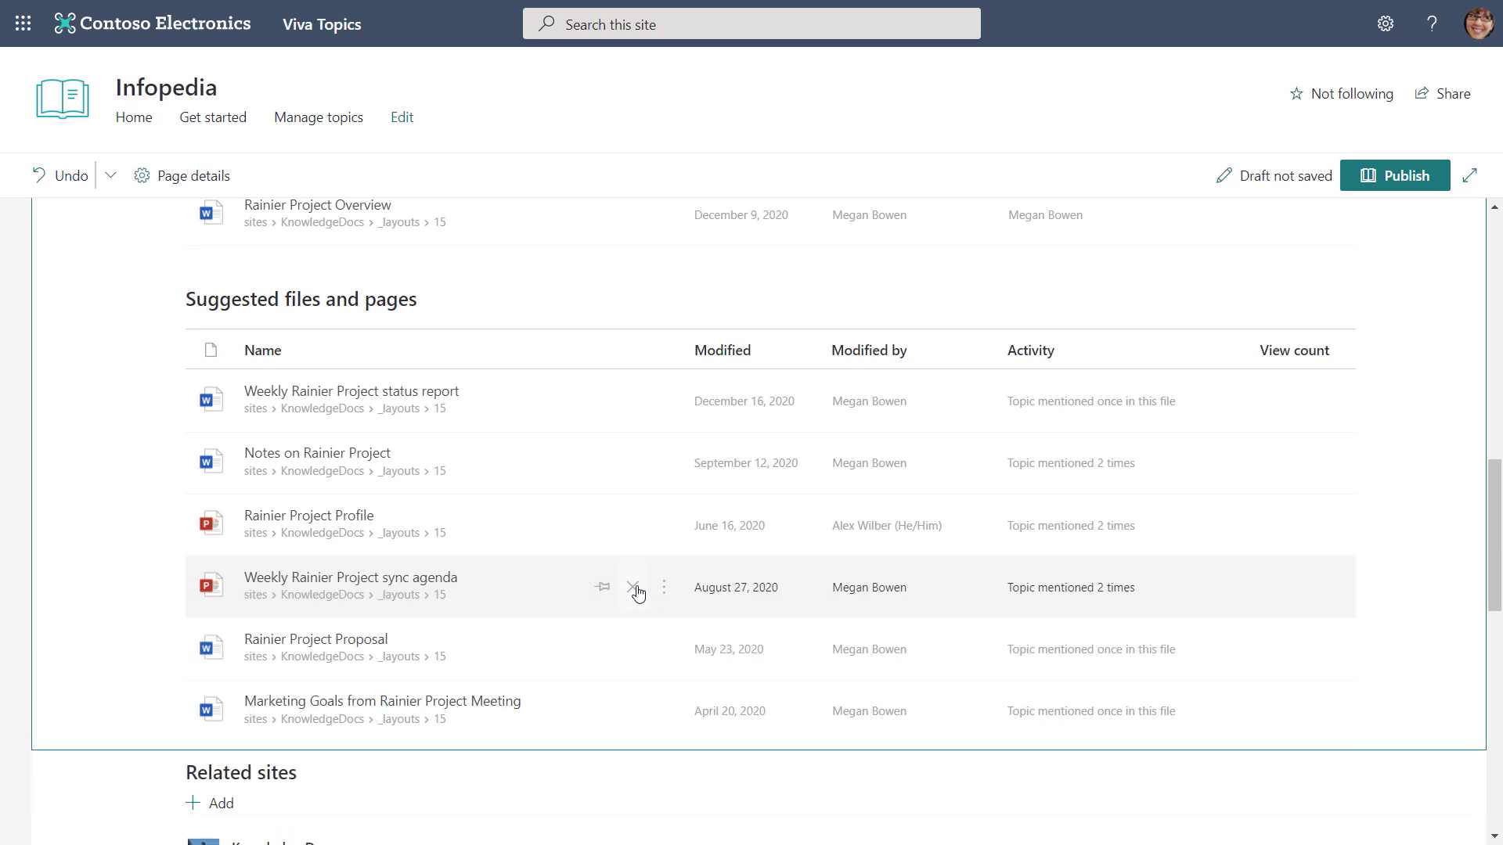
Add The Landing under Related sites.
scroll(638, 592, "down", 2)
scroll(626, 607, "down", 2)
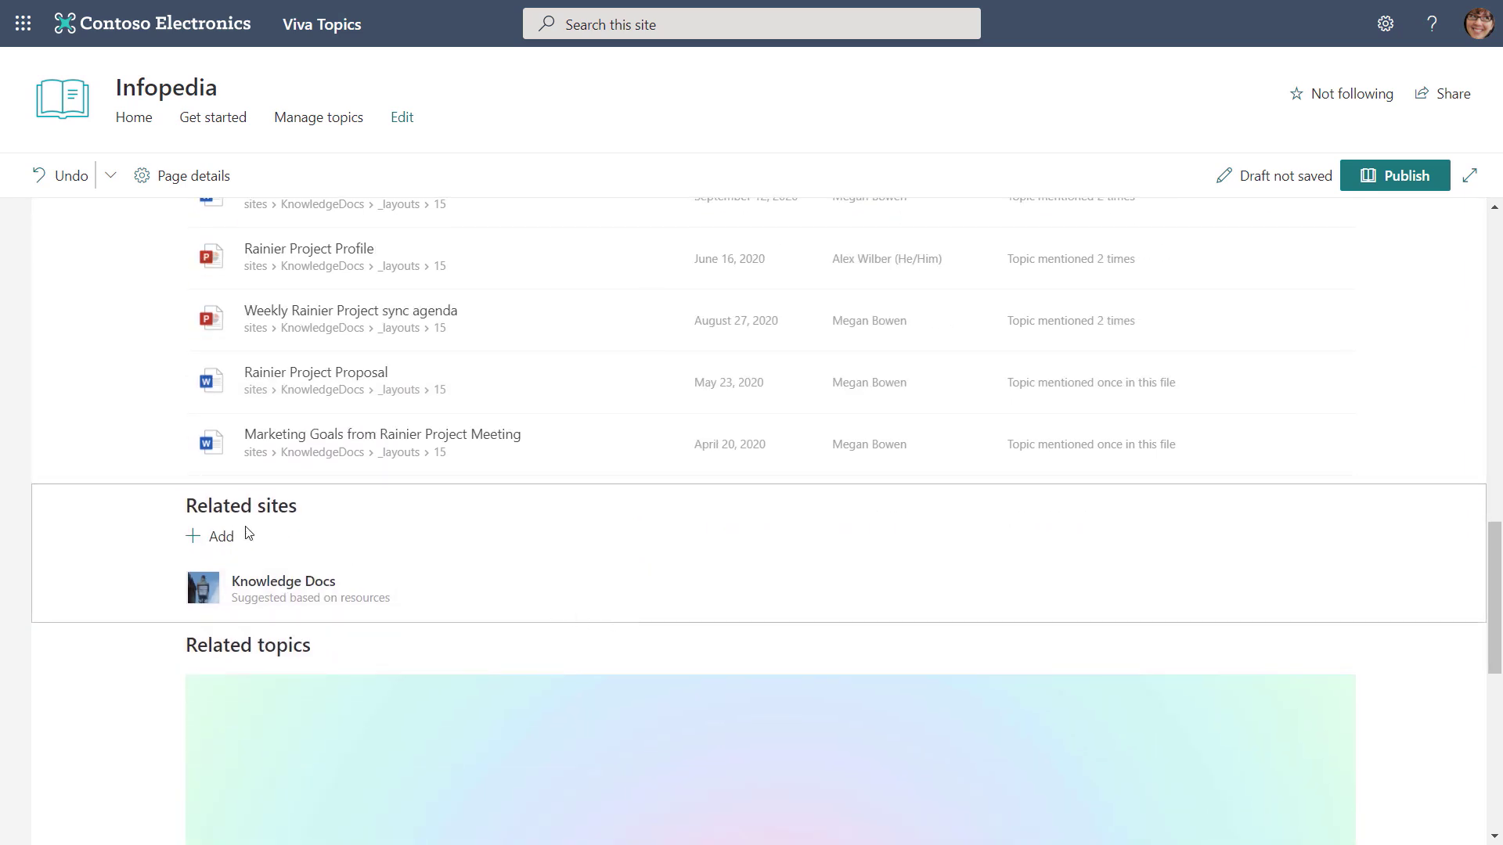
left_click(217, 538)
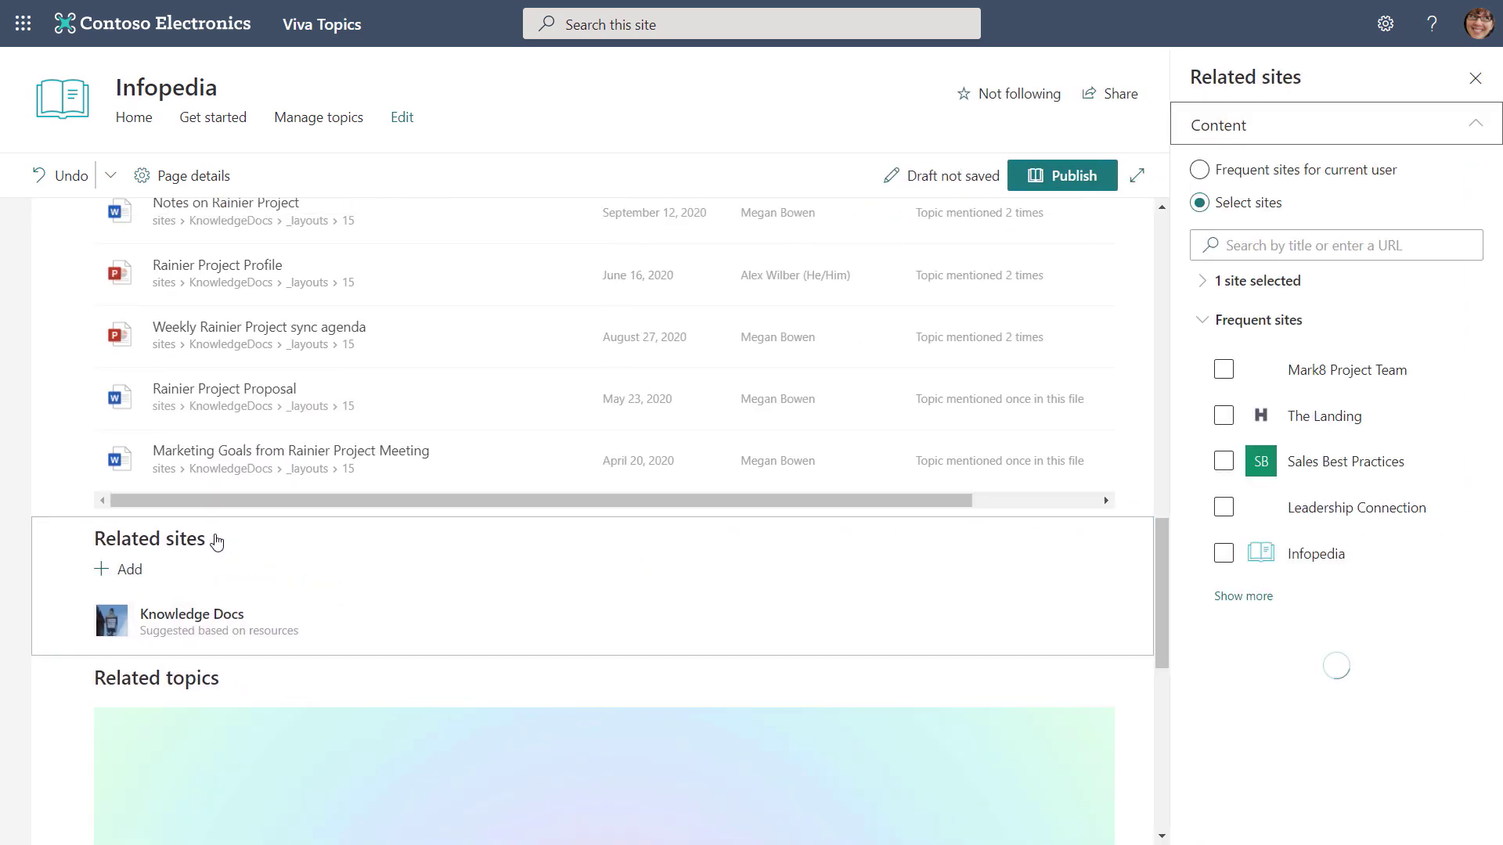
left_click(1331, 420)
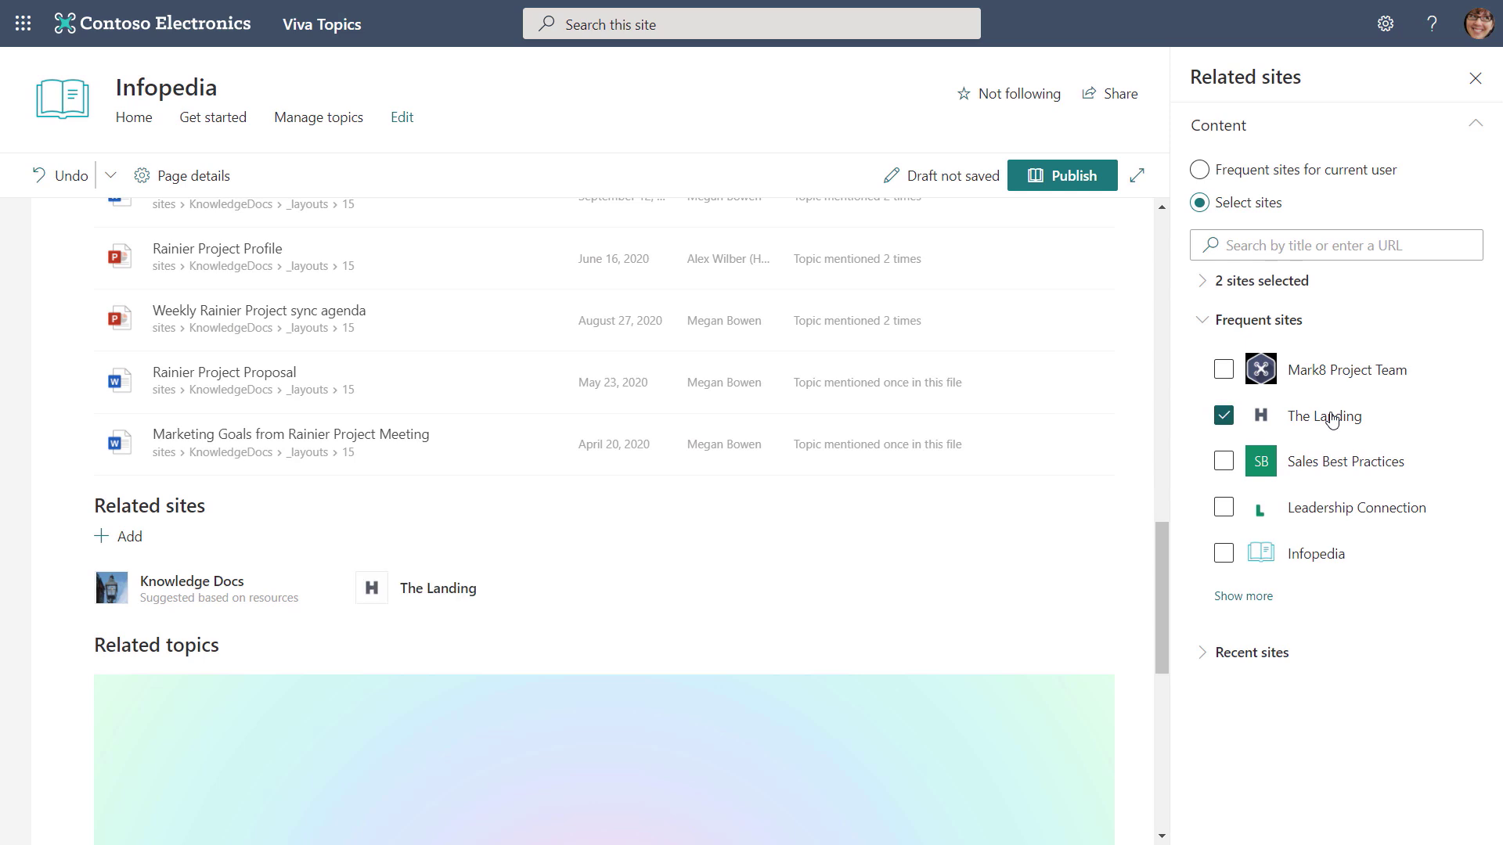
Add Project Mu under Related topics with a precursor description, and update it.
left_click(1475, 77)
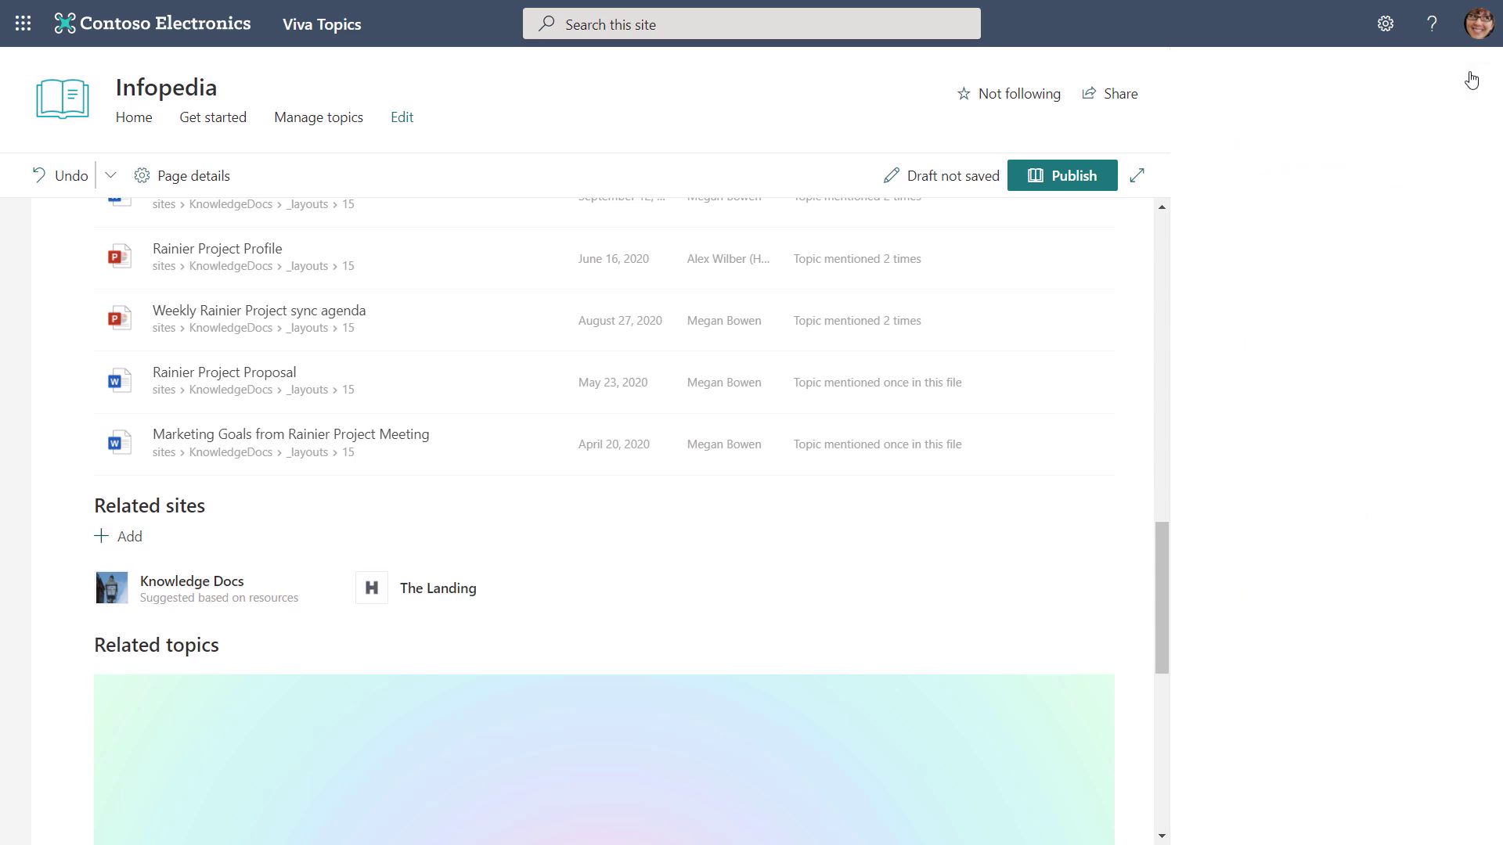
scroll(963, 654, "down", 2)
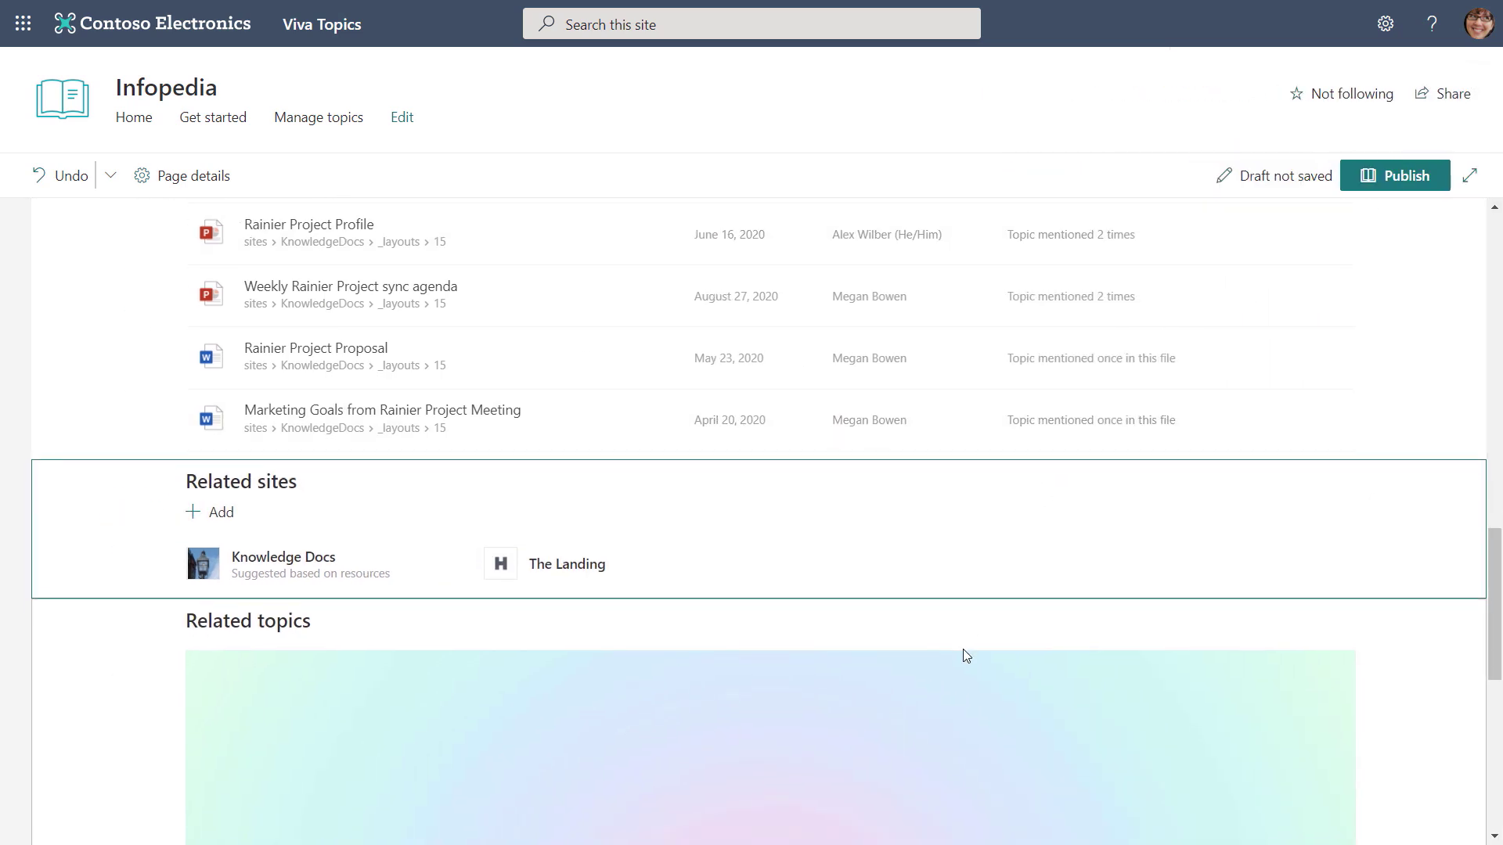
scroll(962, 653, "down", 3)
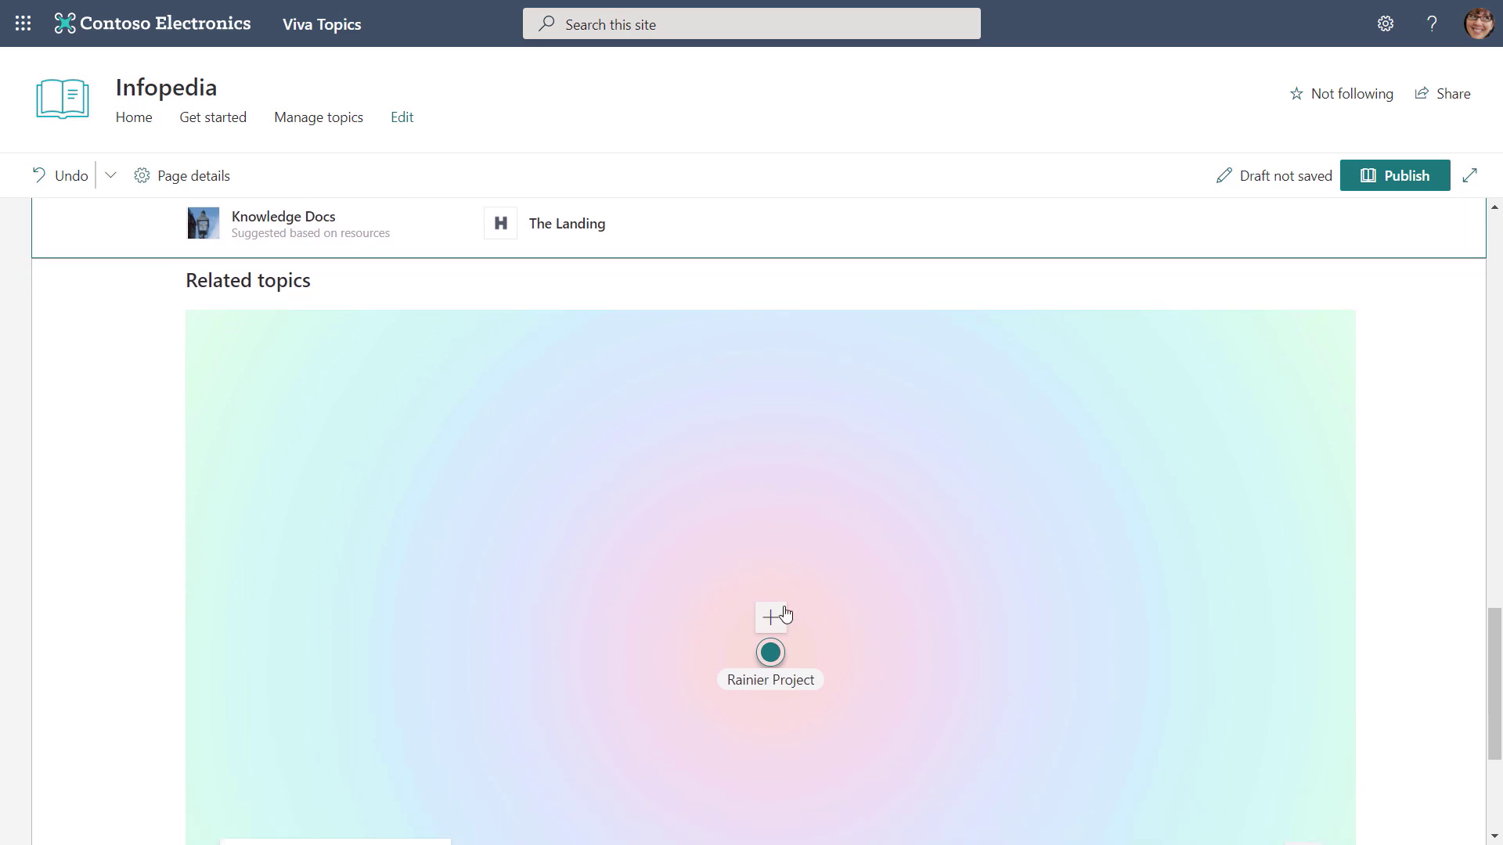
left_click(771, 618)
type("roject")
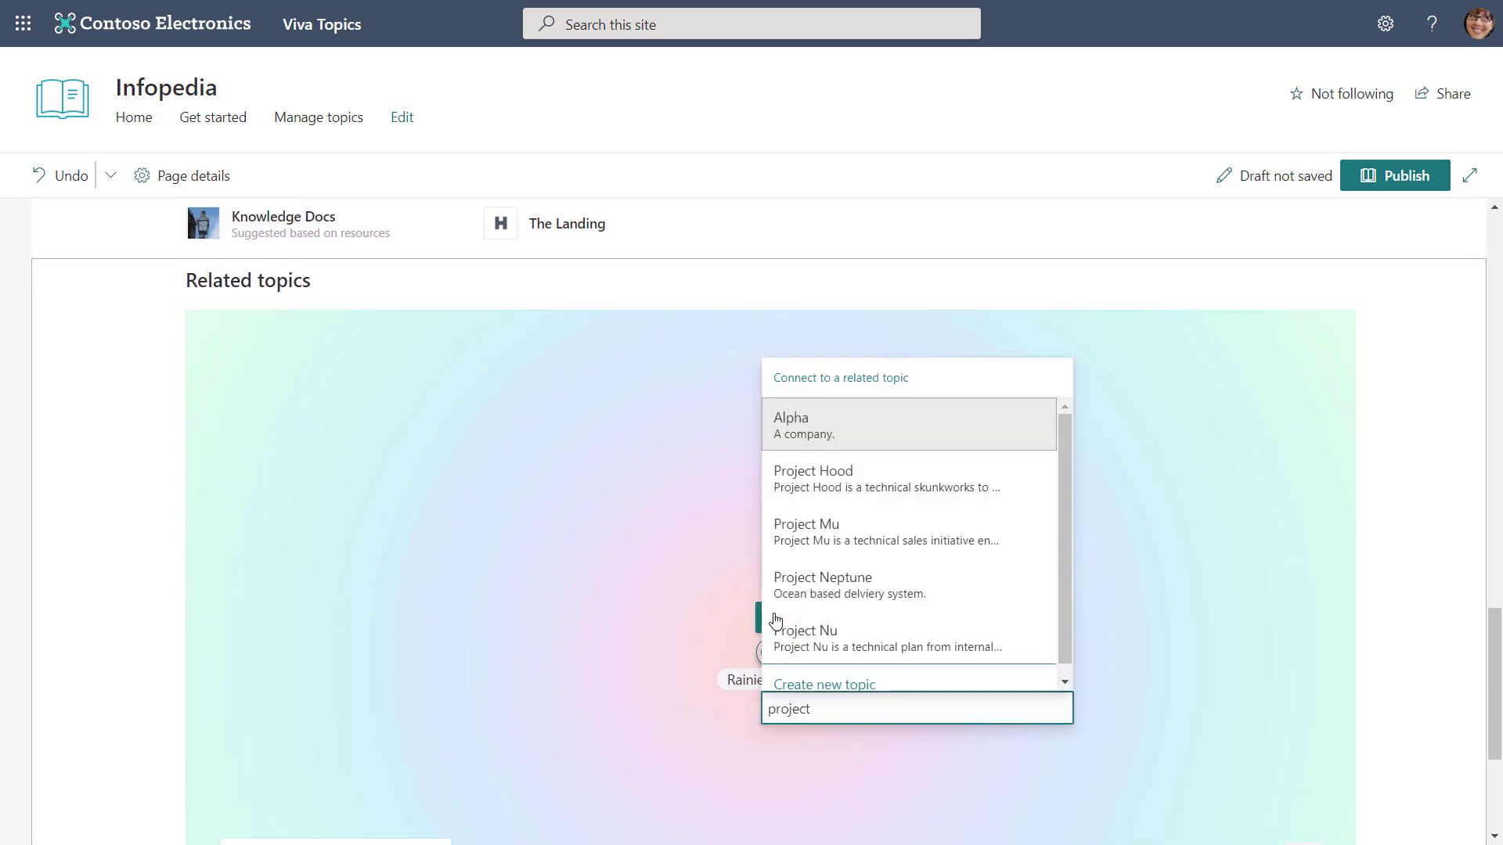
left_click(814, 526)
type("precursor")
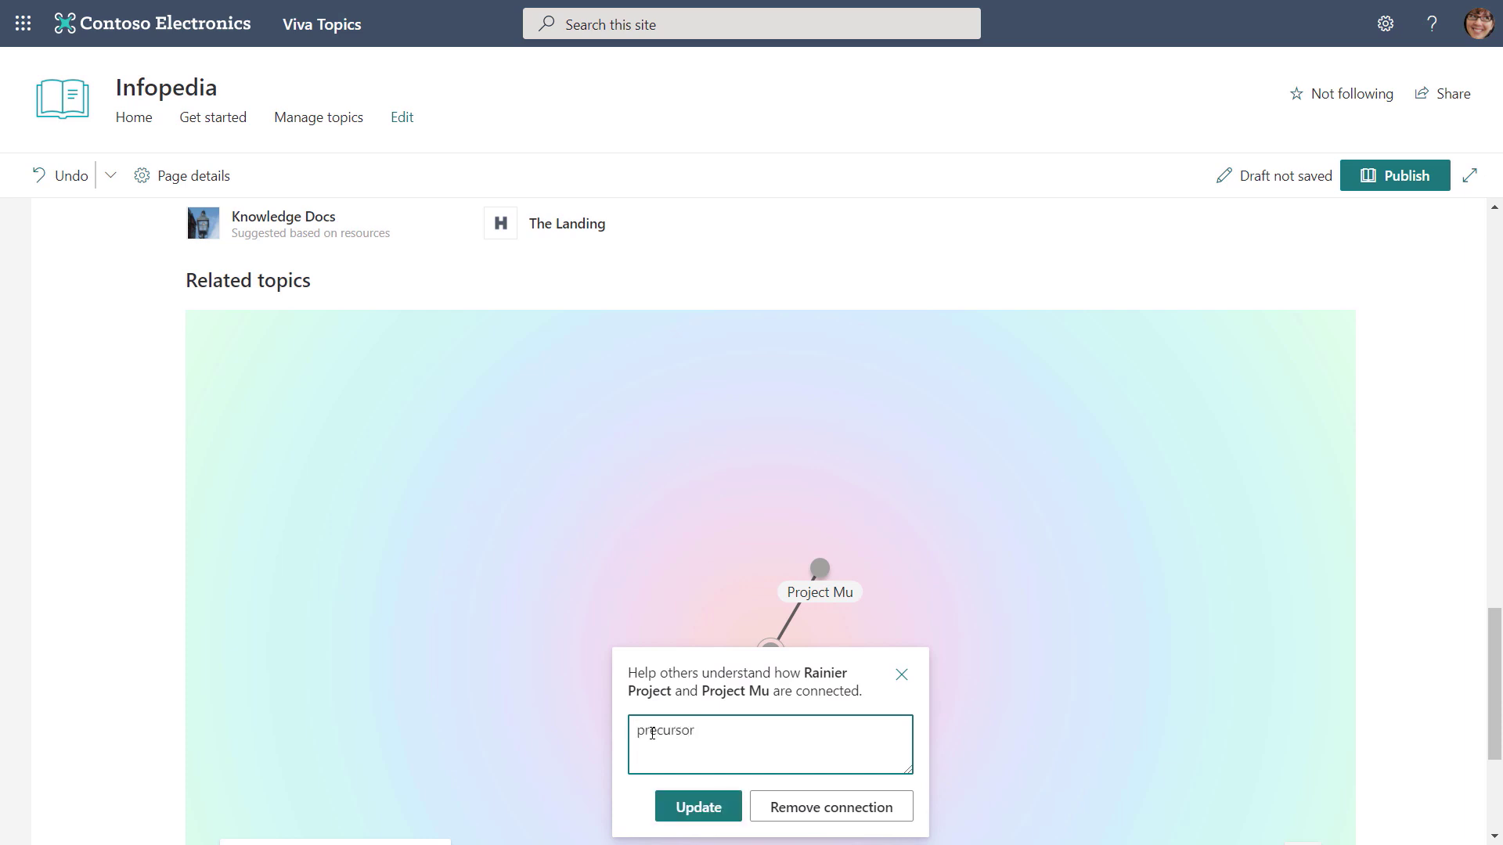
left_click(719, 806)
scroll(718, 804, "down", 1)
scroll(744, 785, "down", 3)
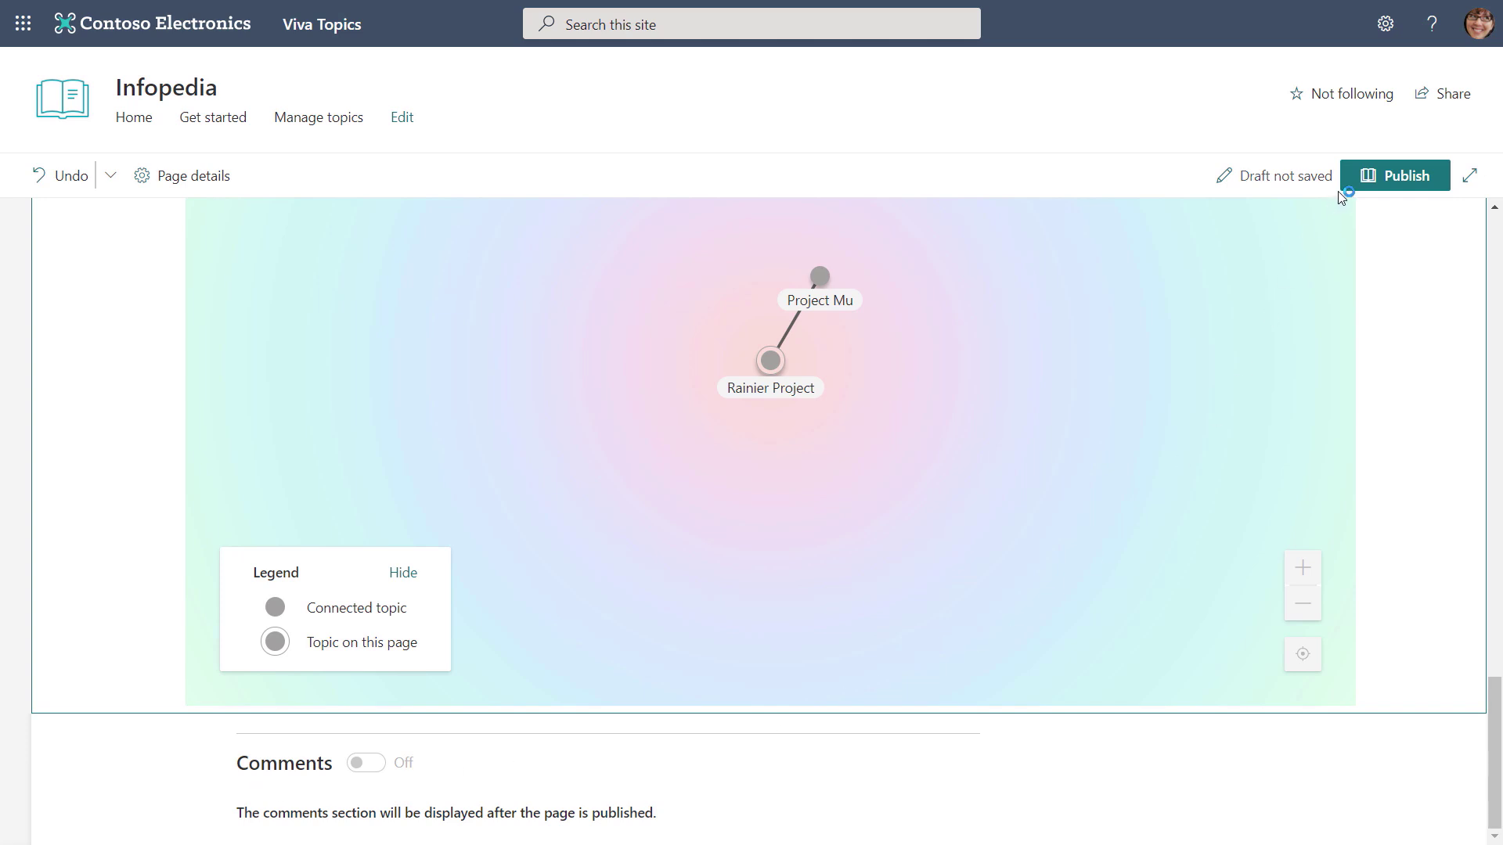
Publish the Rainier Project page and locate it in the Published topics list.
left_click(1366, 179)
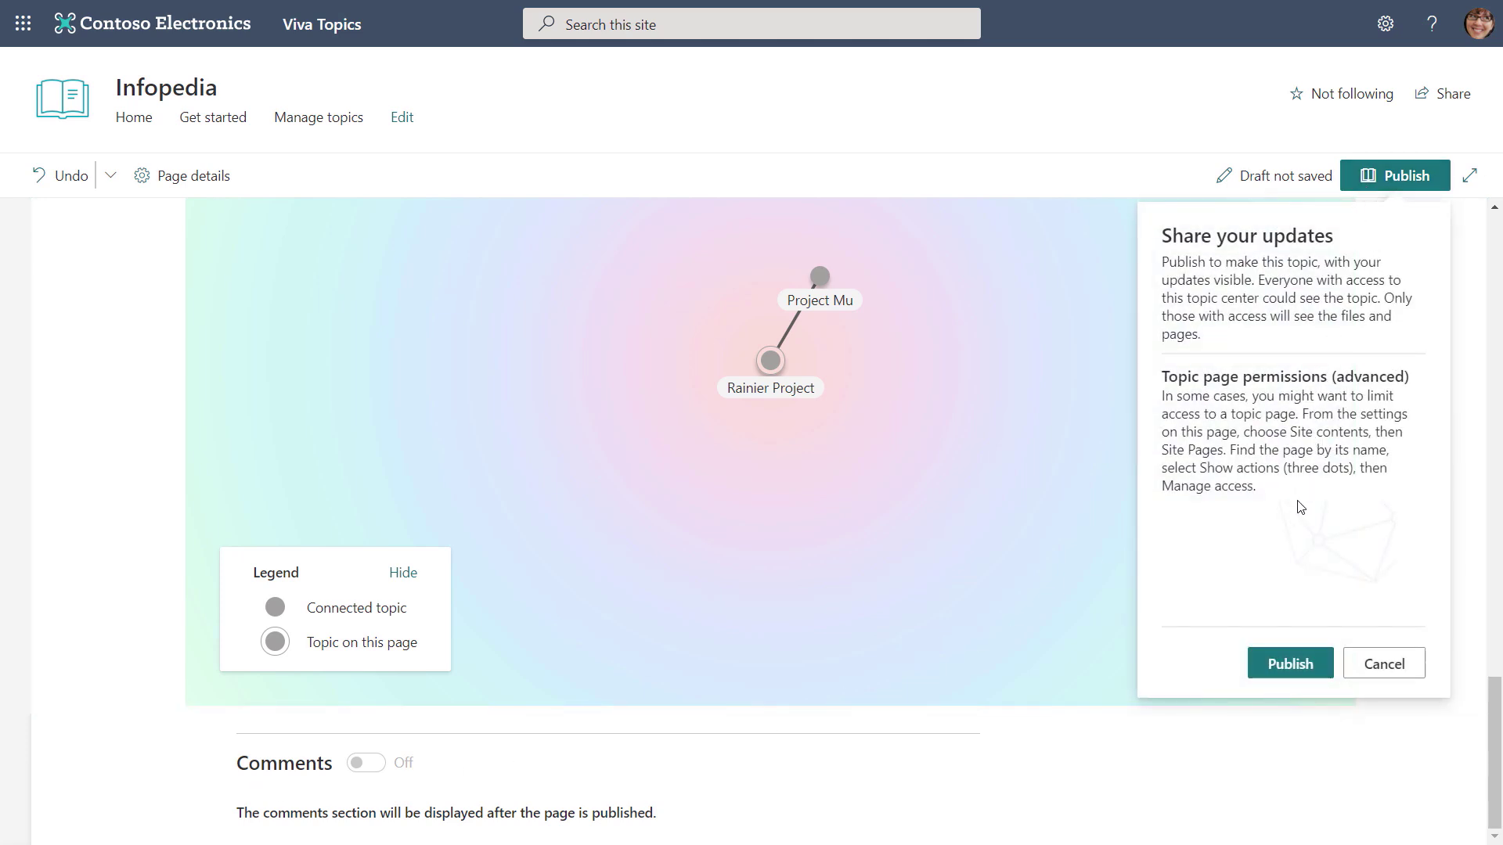
left_click(1290, 663)
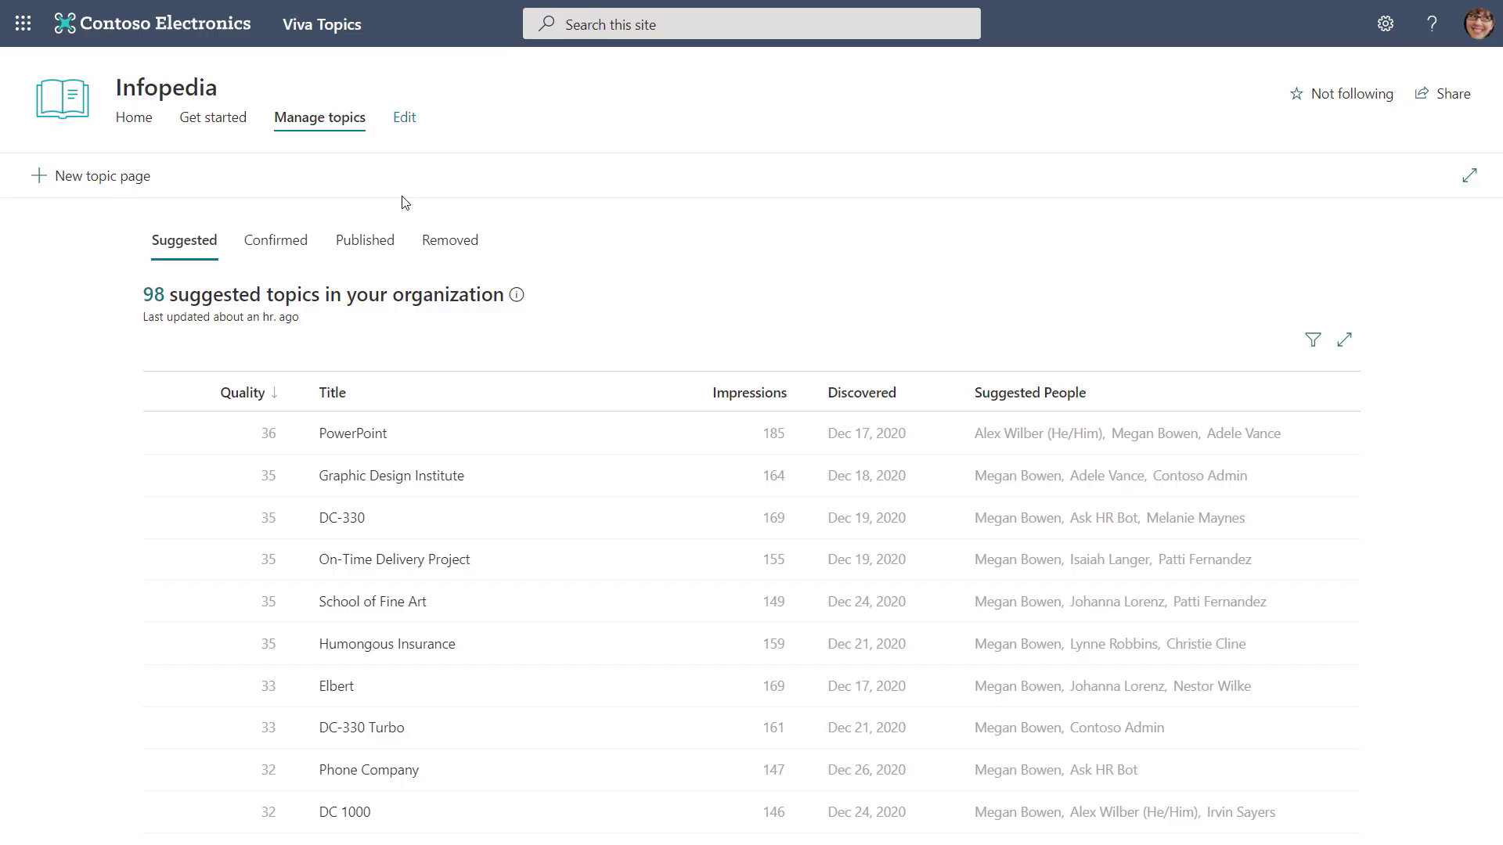
left_click(391, 240)
scroll(353, 626, "down", 2)
left_click(245, 692)
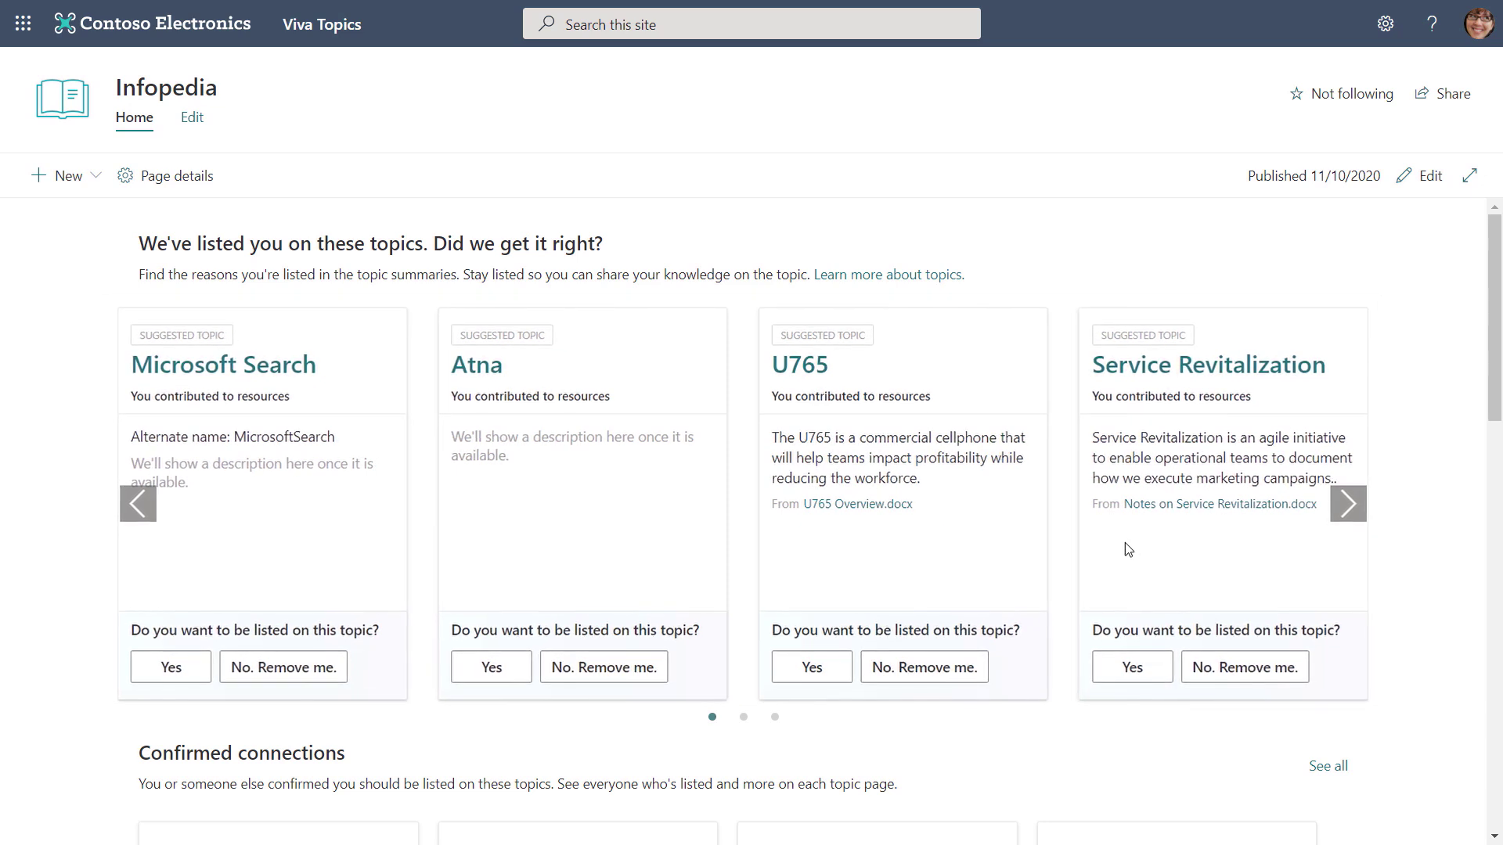
Respond to the Service Revitalization suggestion, then open and dismiss the New menu.
left_click(1229, 667)
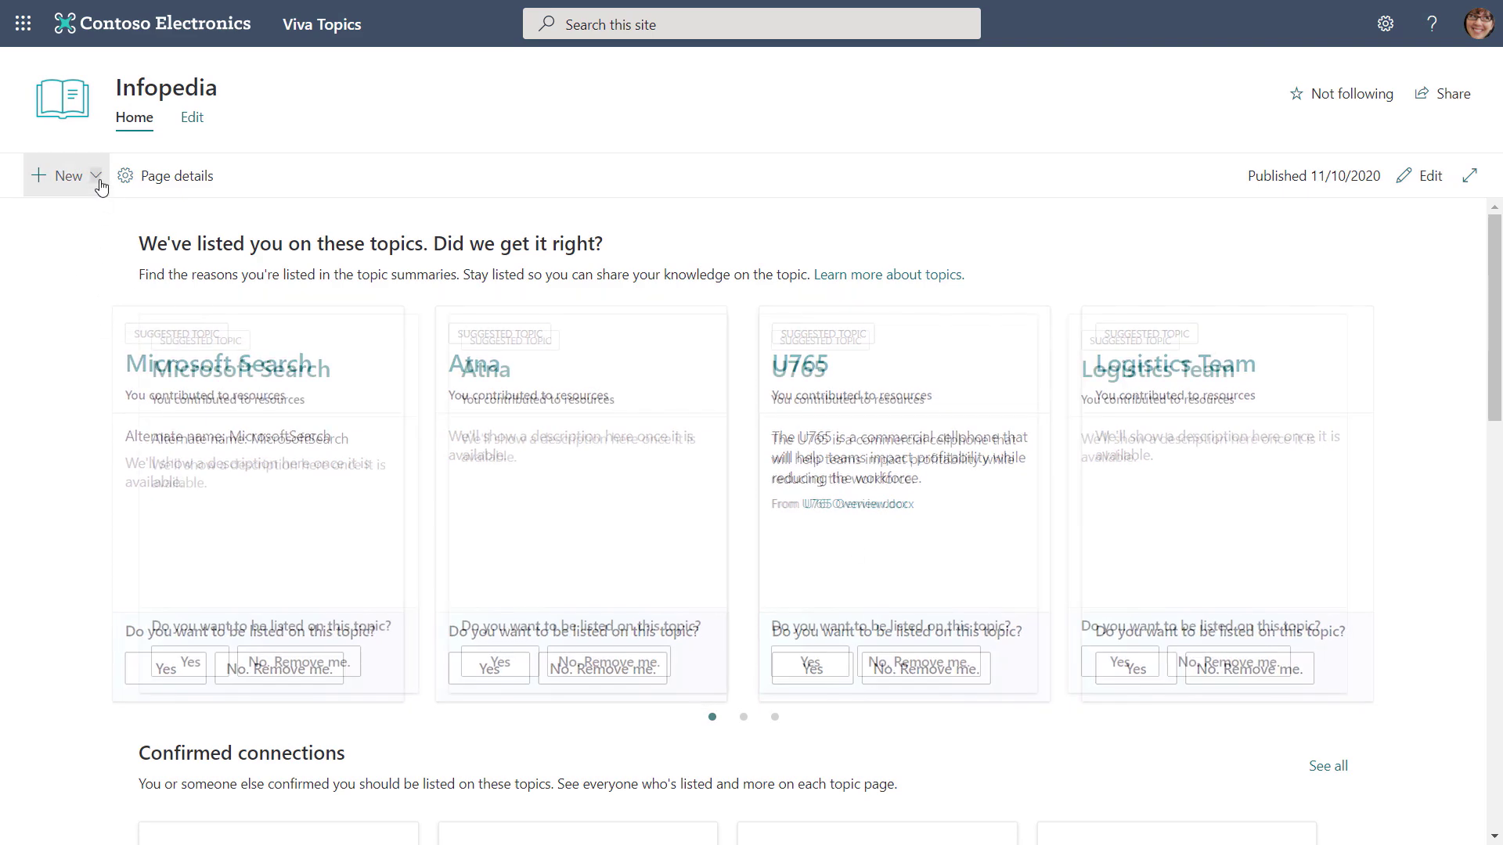
left_click(98, 179)
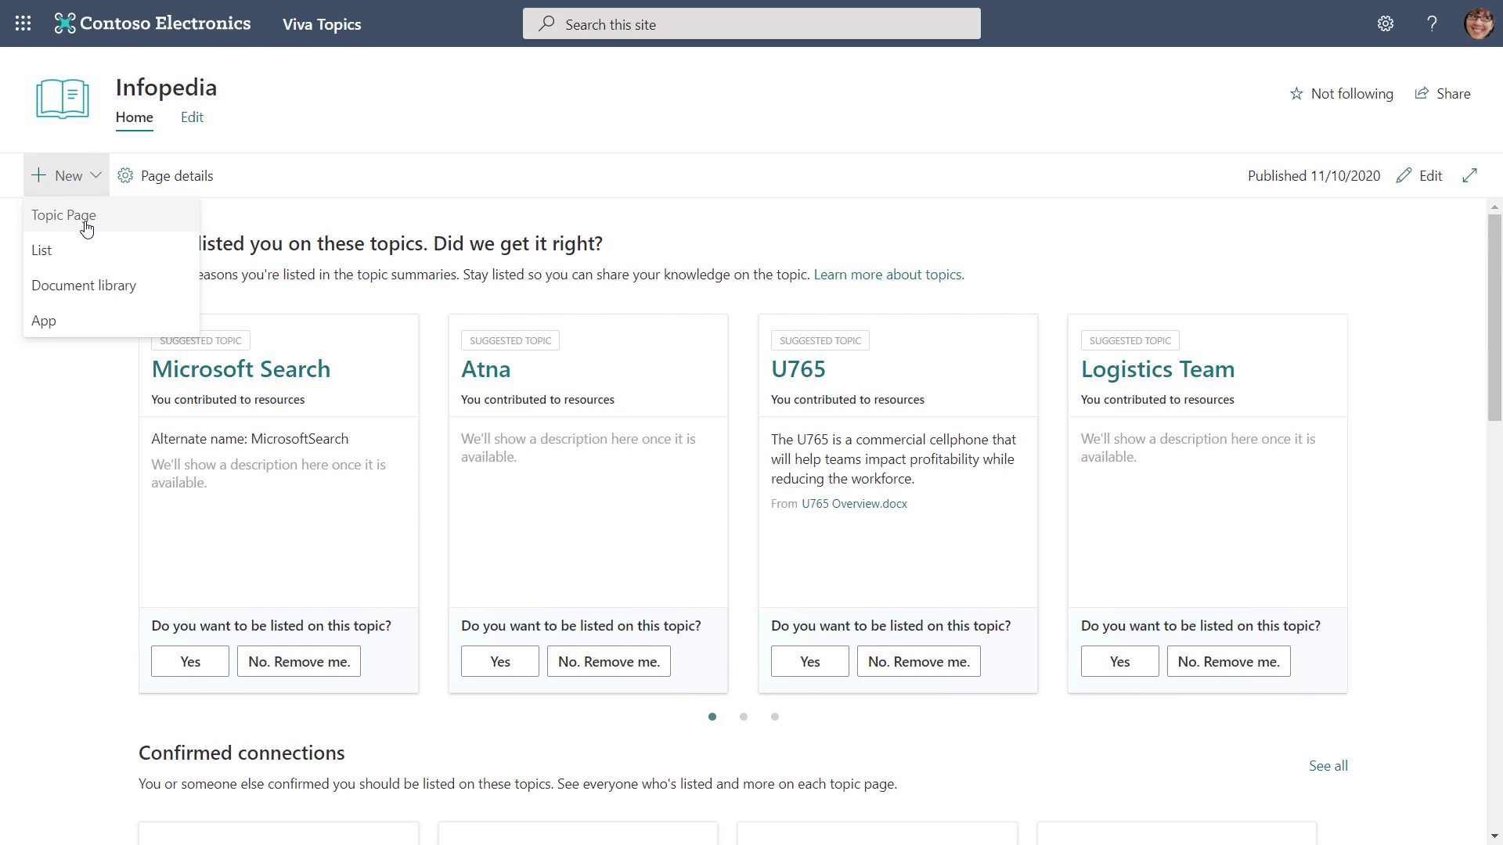
left_click(472, 117)
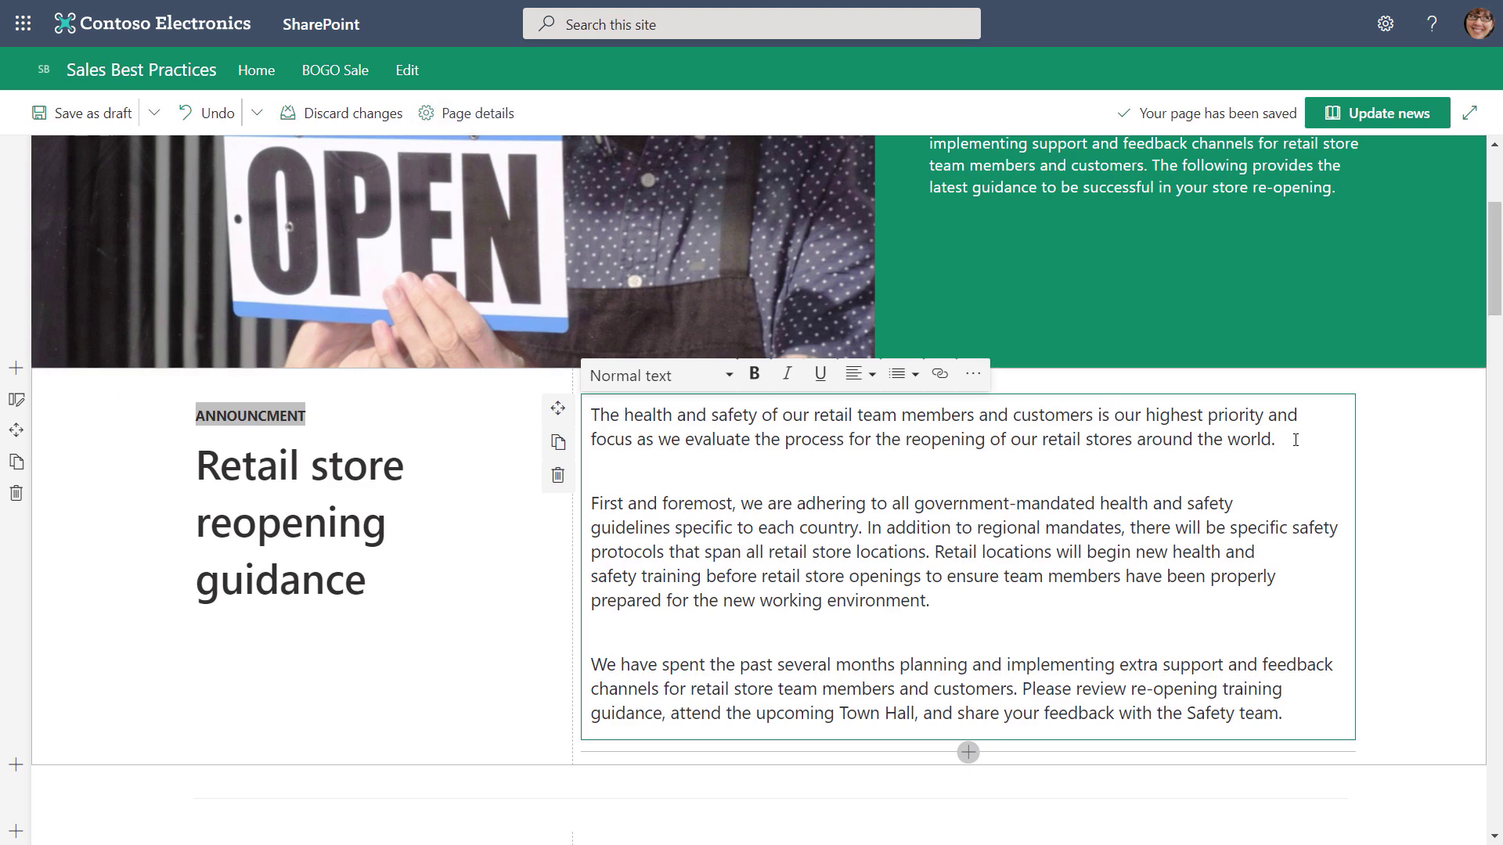
Type 'Check out for more background.' and enter '#rai' after 'out' to call up the topic picker.
type("Check out  for more background.")
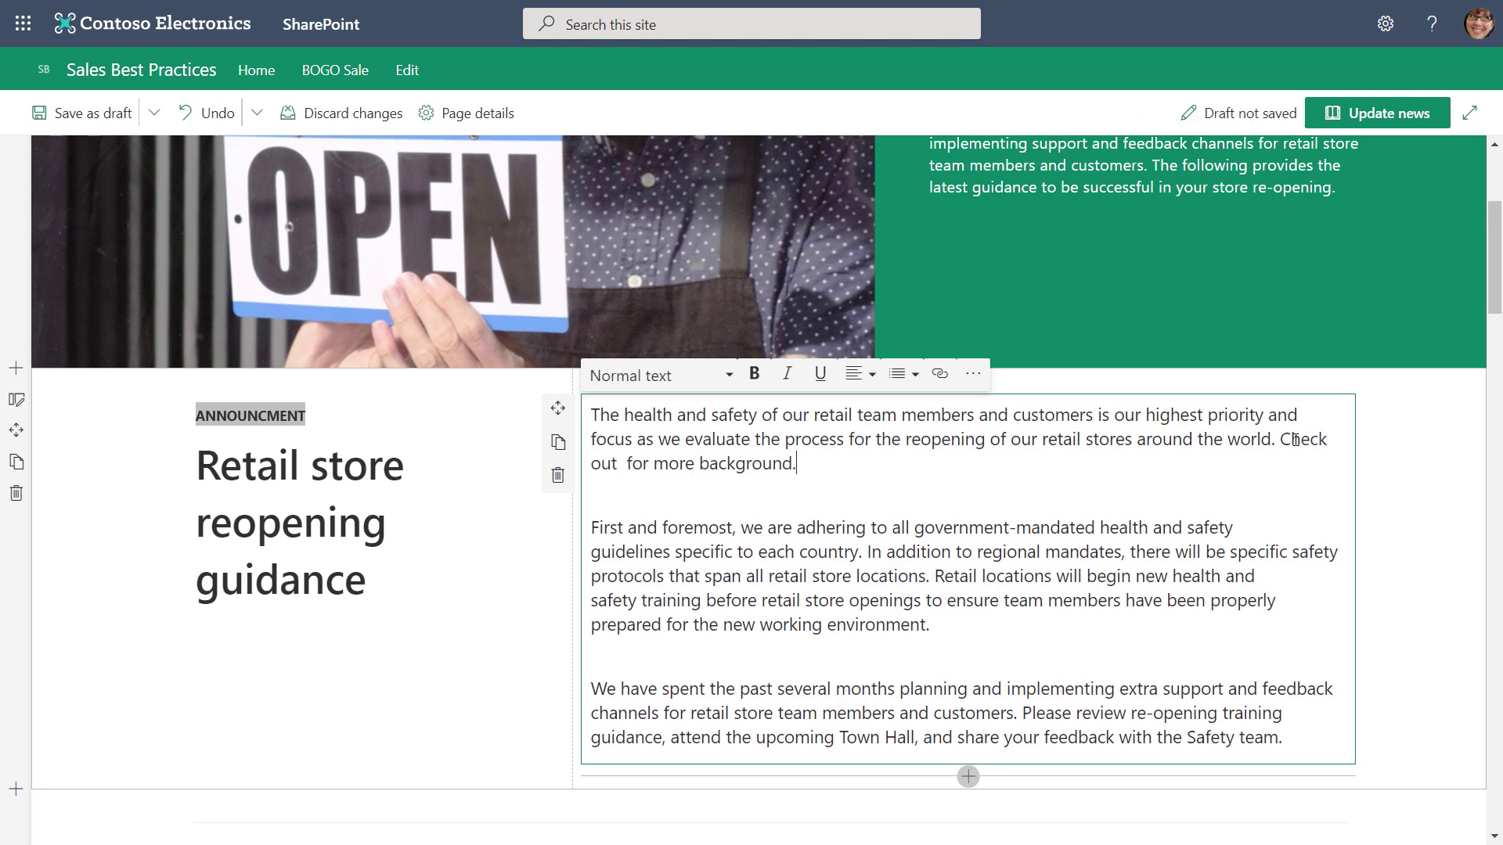
left_click(624, 464)
type("#")
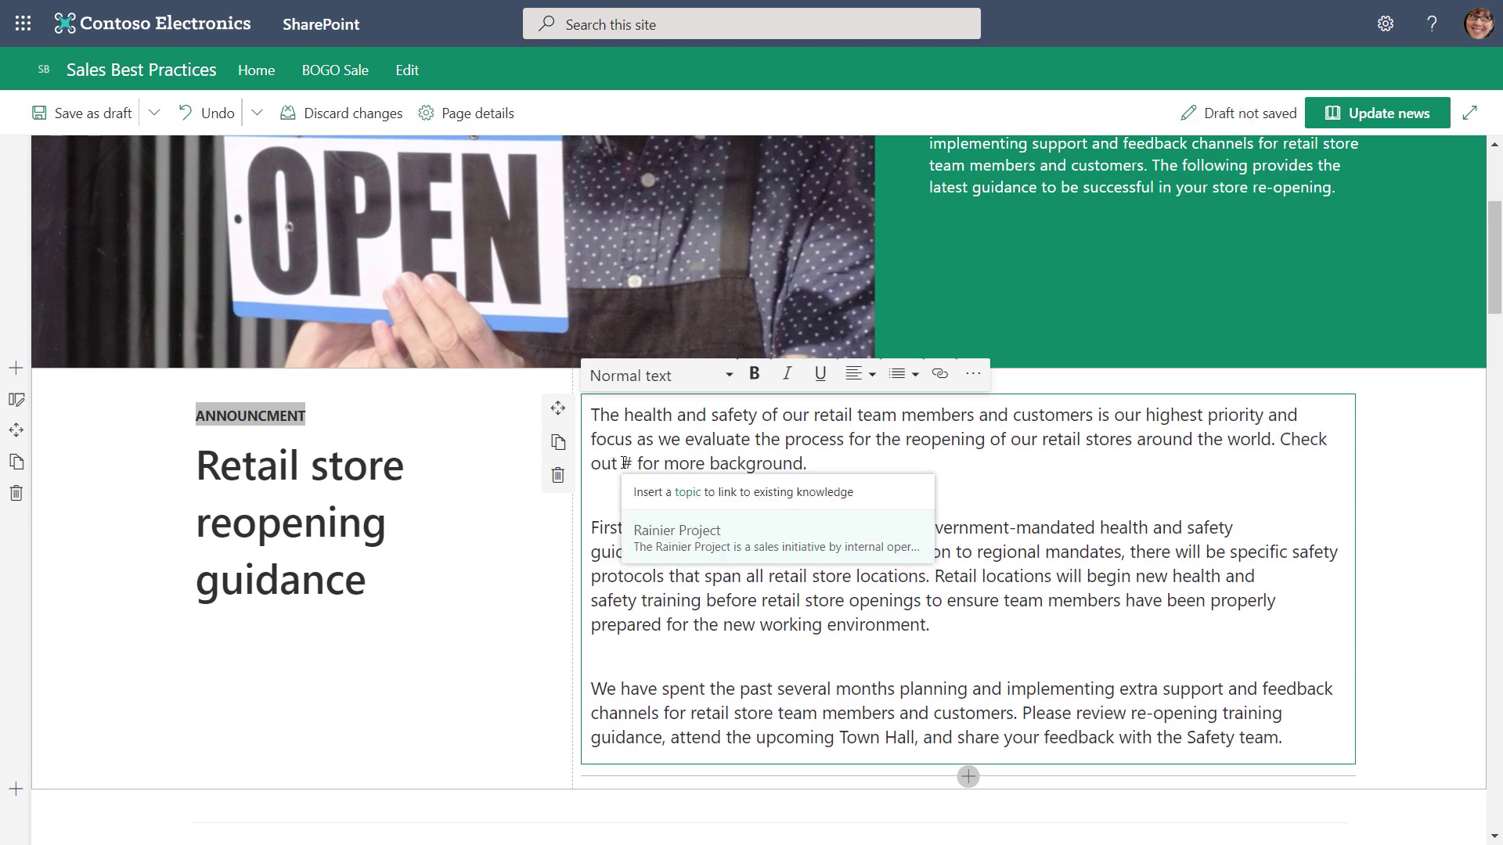
type("rai")
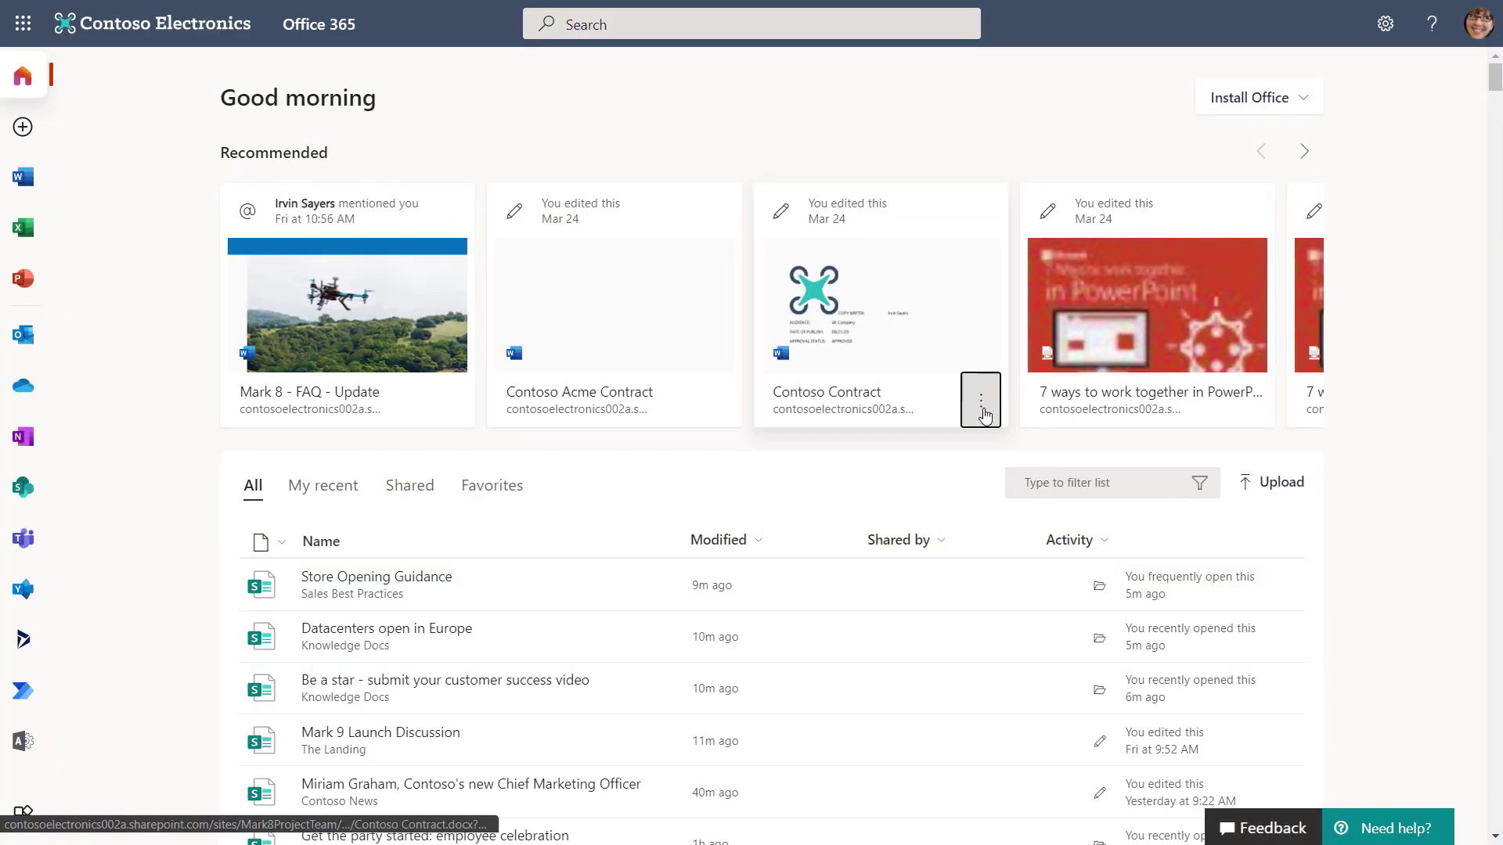
Restrict the Contoso Contract share link to Specific people.
left_click(980, 401)
left_click(917, 532)
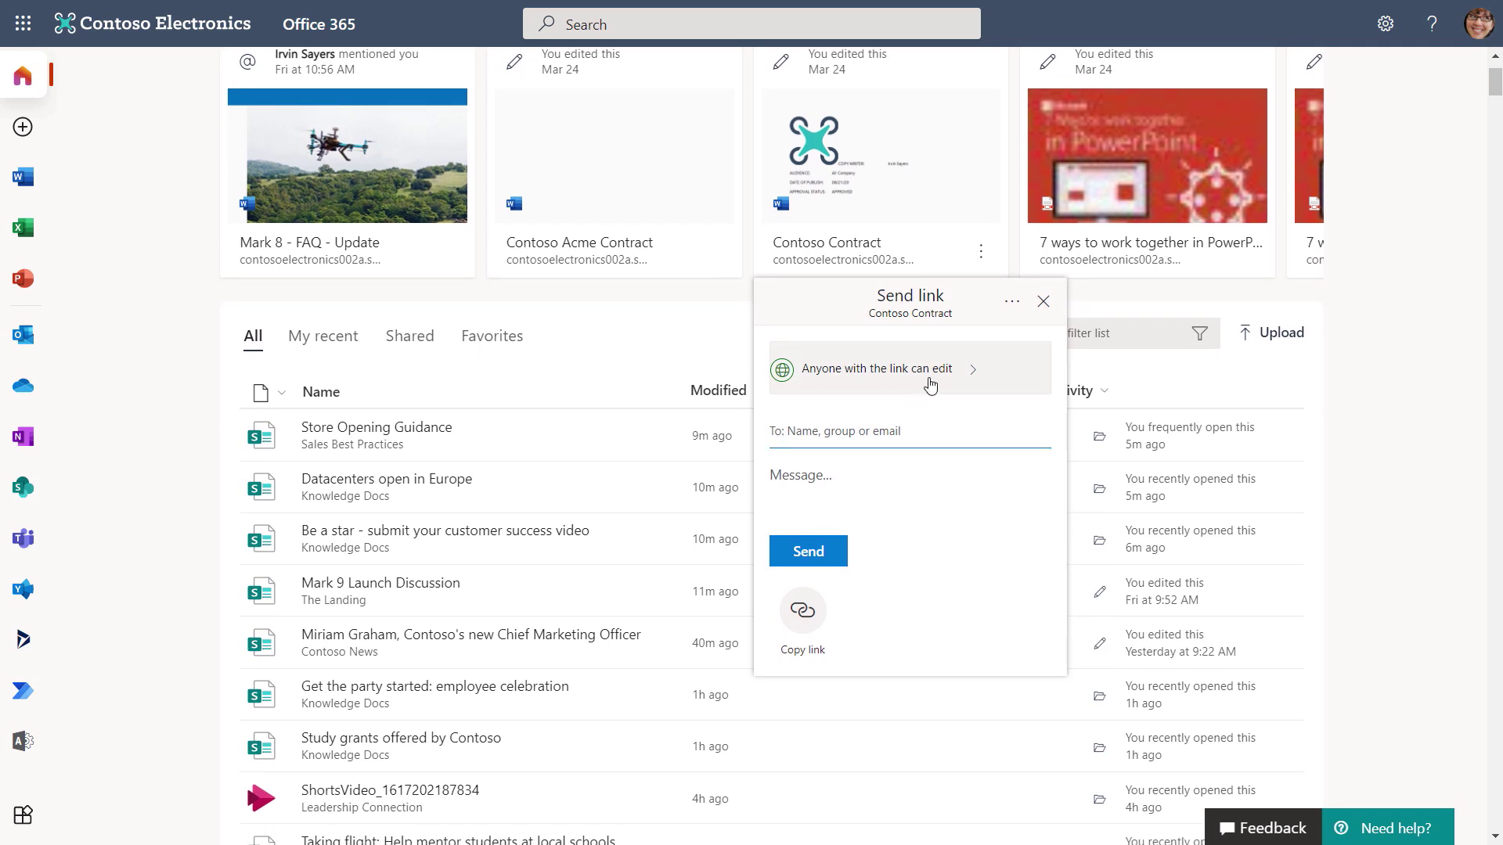
left_click(931, 371)
left_click(898, 521)
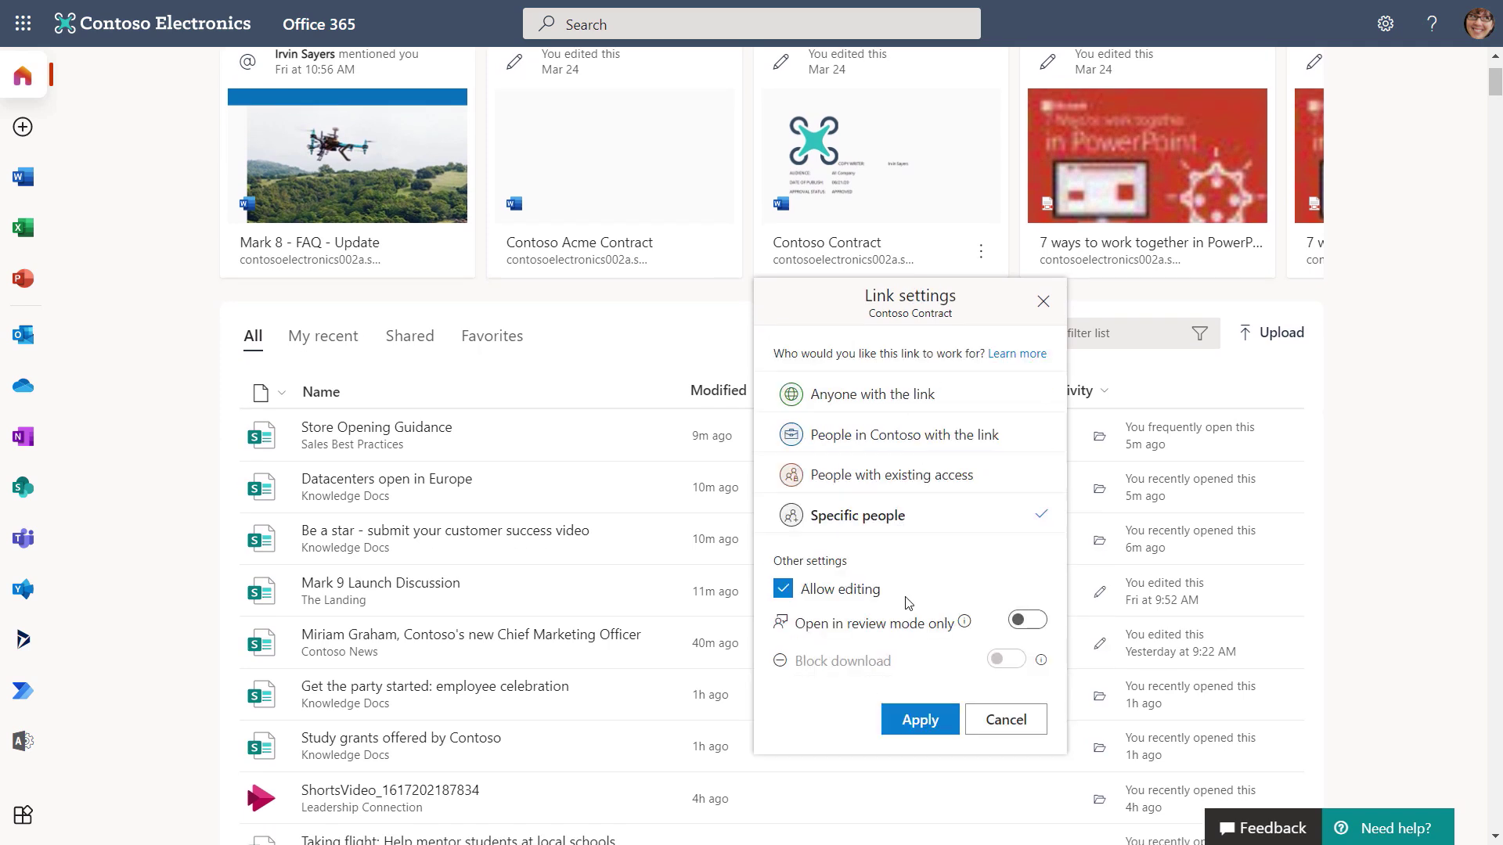
left_click(920, 720)
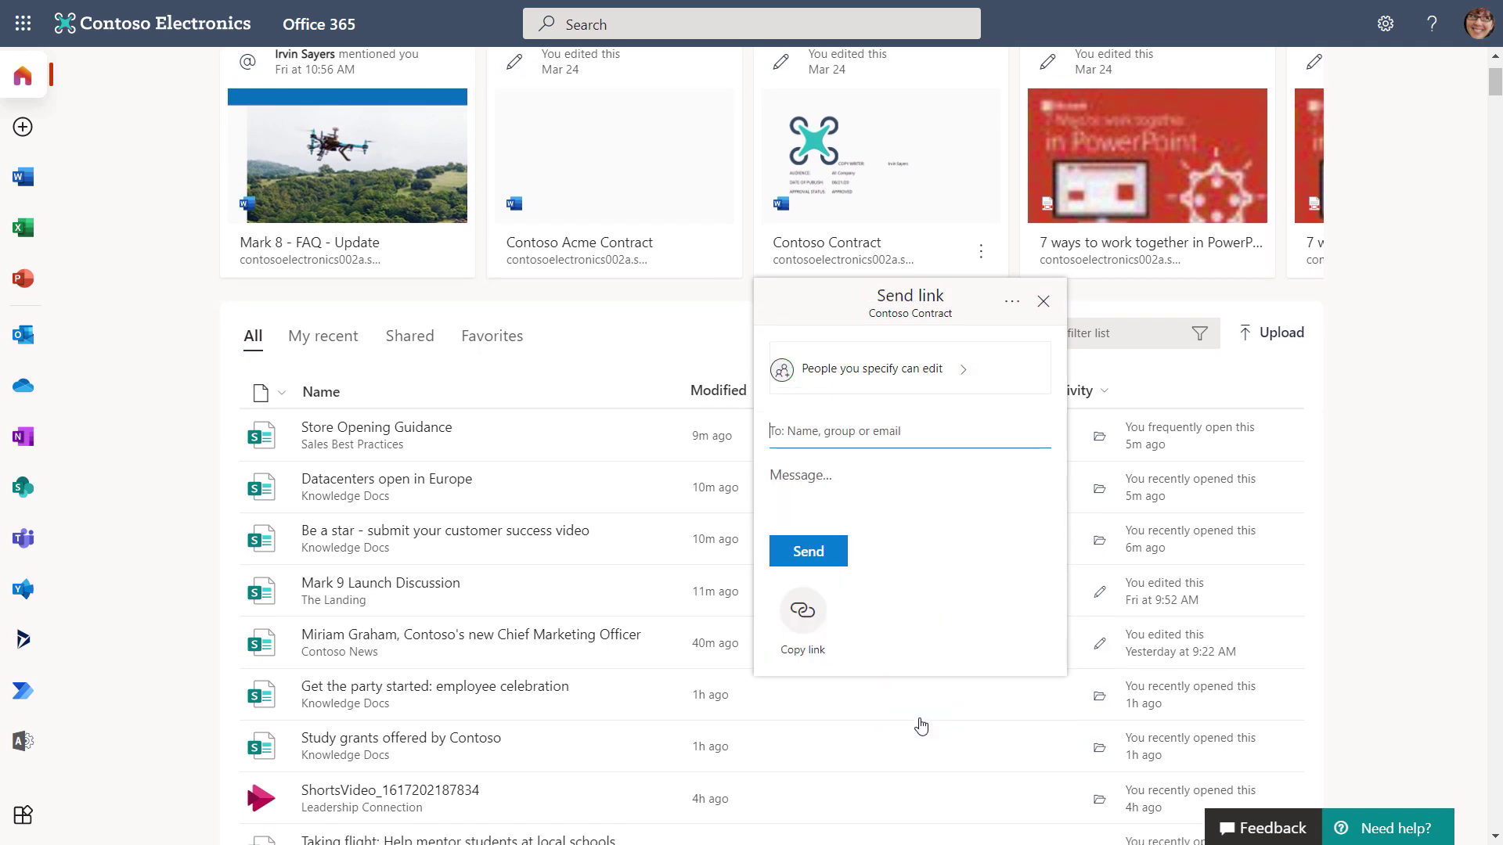
Add the suggested colleague matching 'nest' as the link recipient.
left_click(864, 431)
type("nest")
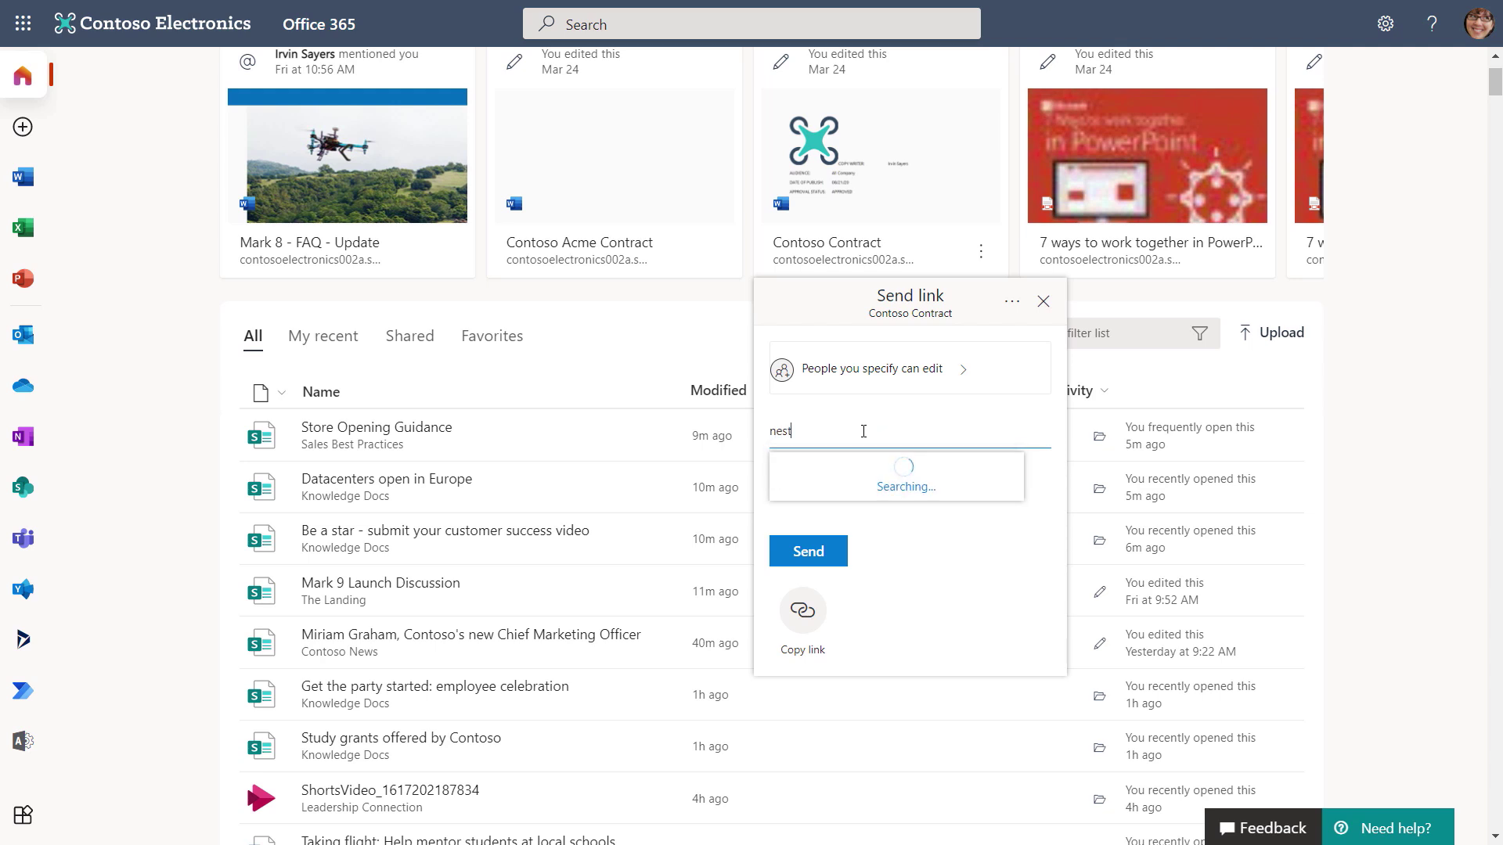
left_click(874, 474)
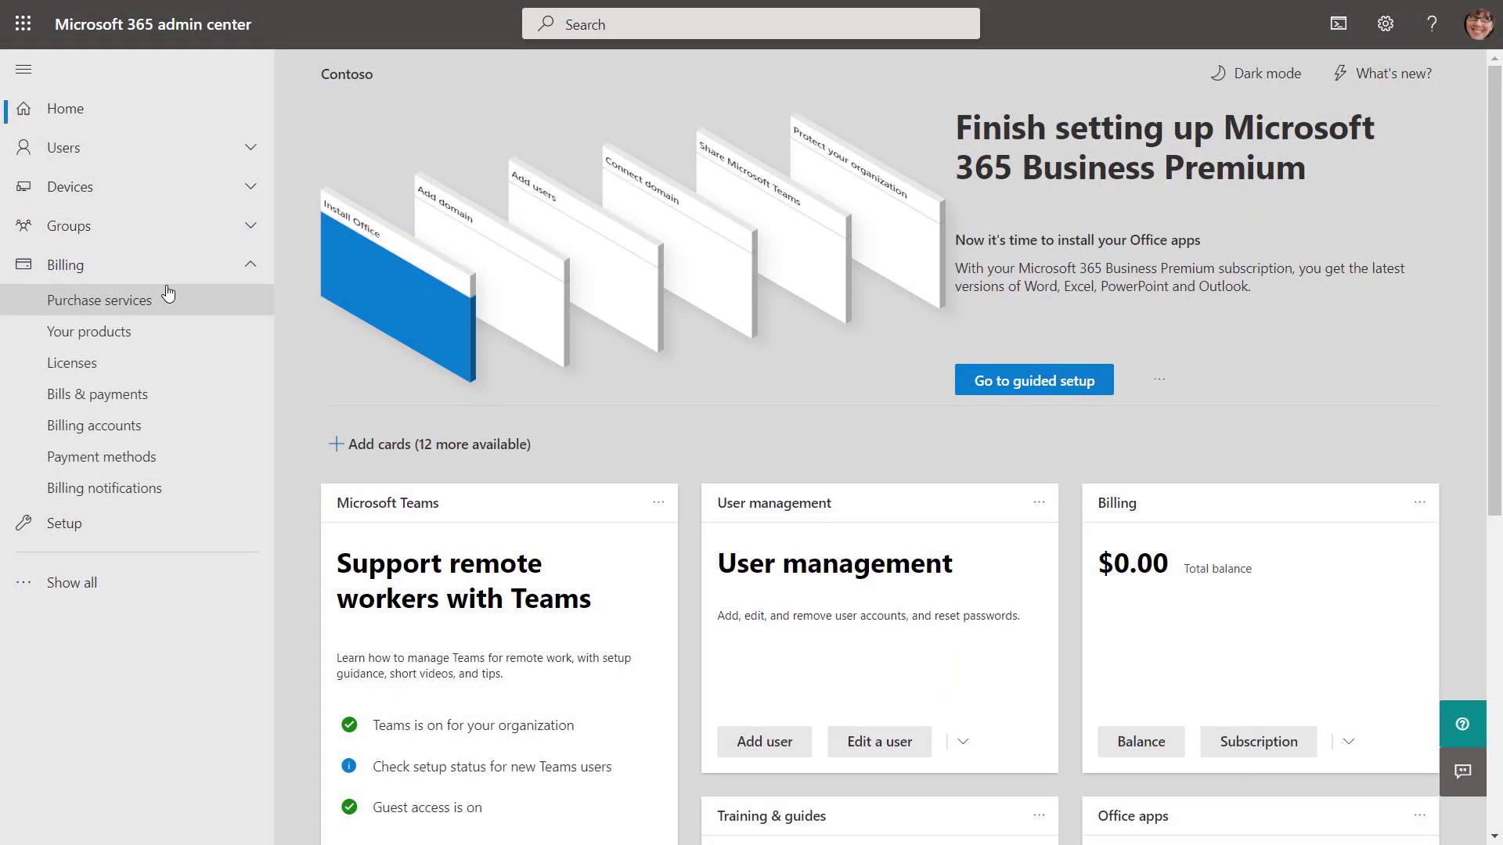
Find Viva Topics under Purchase services and start its free trial.
left_click(167, 294)
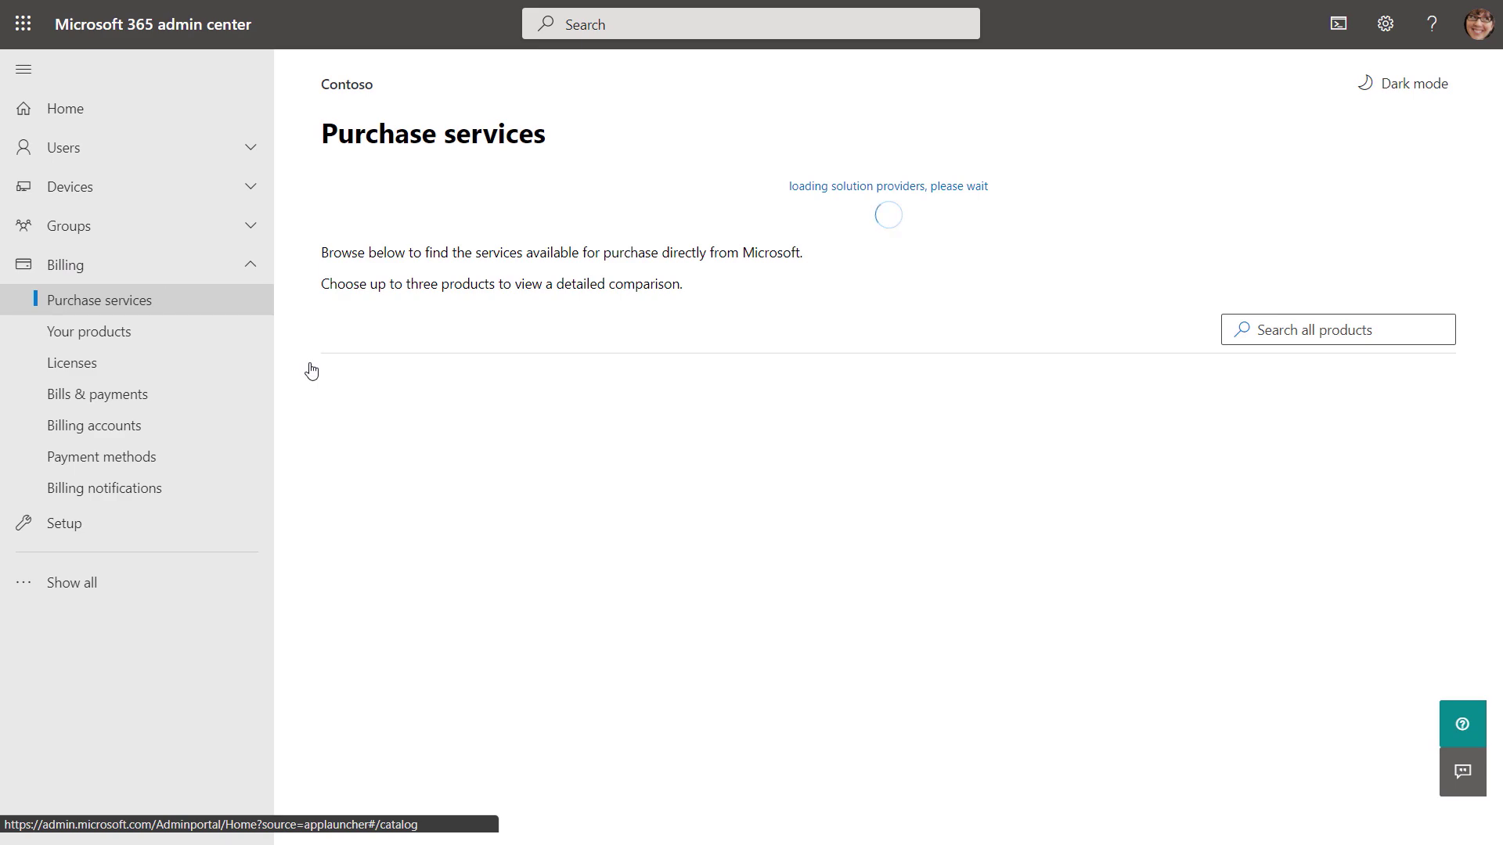
left_click(1322, 265)
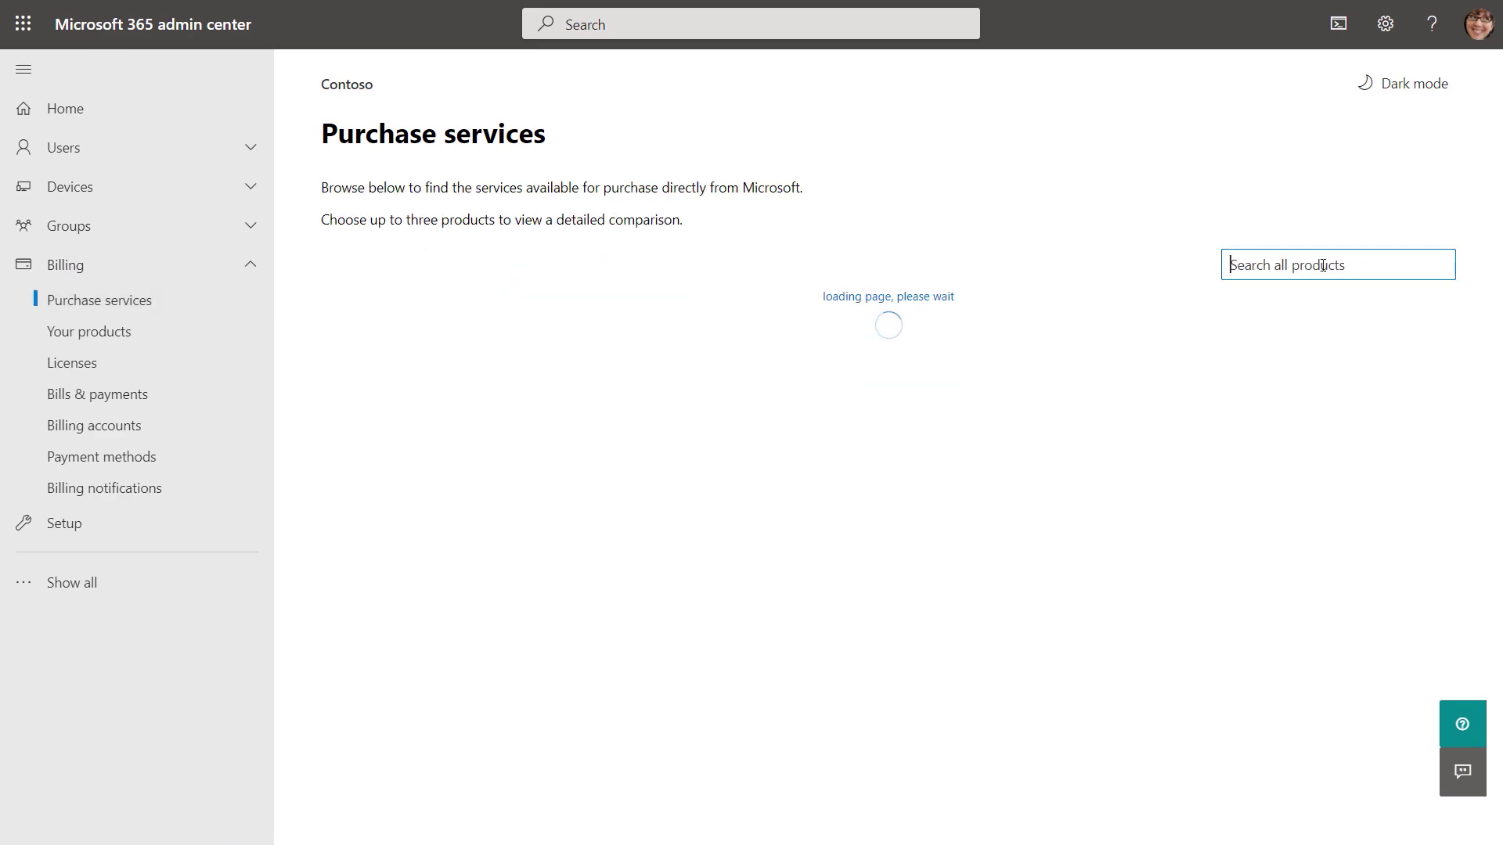
type("viva")
key("Return")
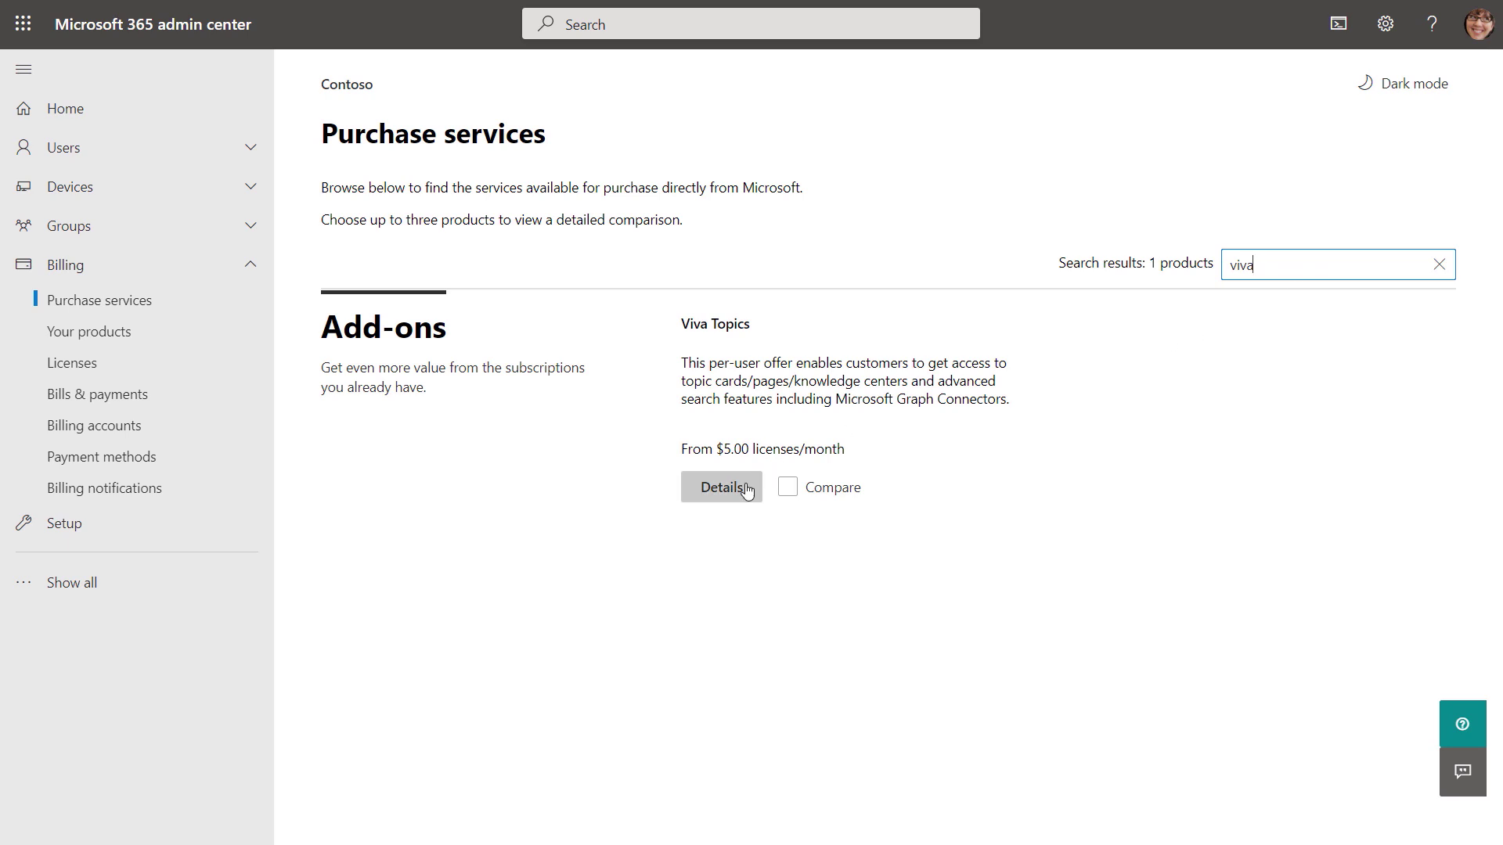
left_click(743, 489)
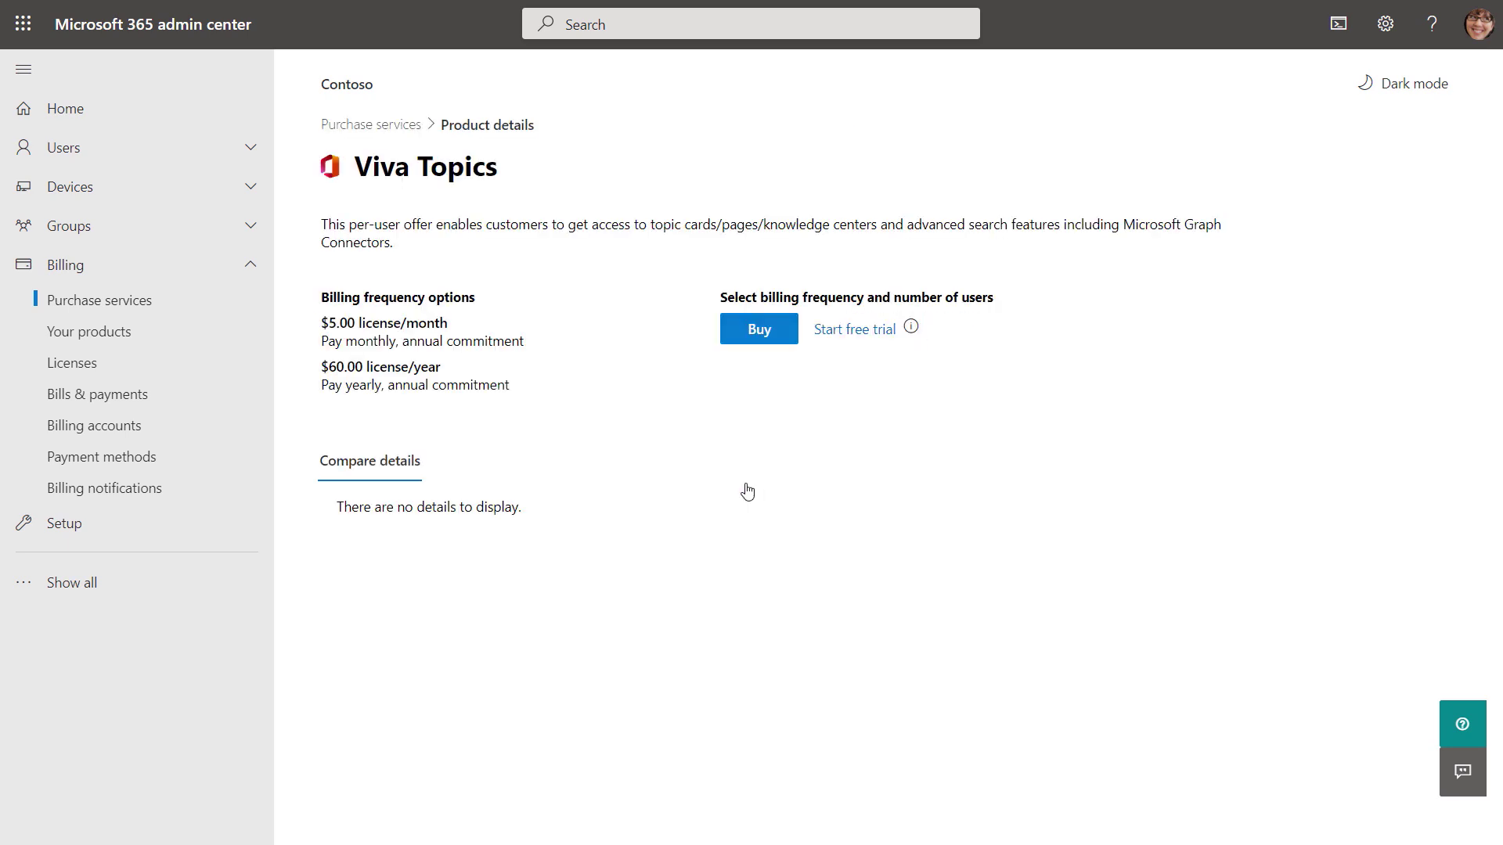
left_click(865, 335)
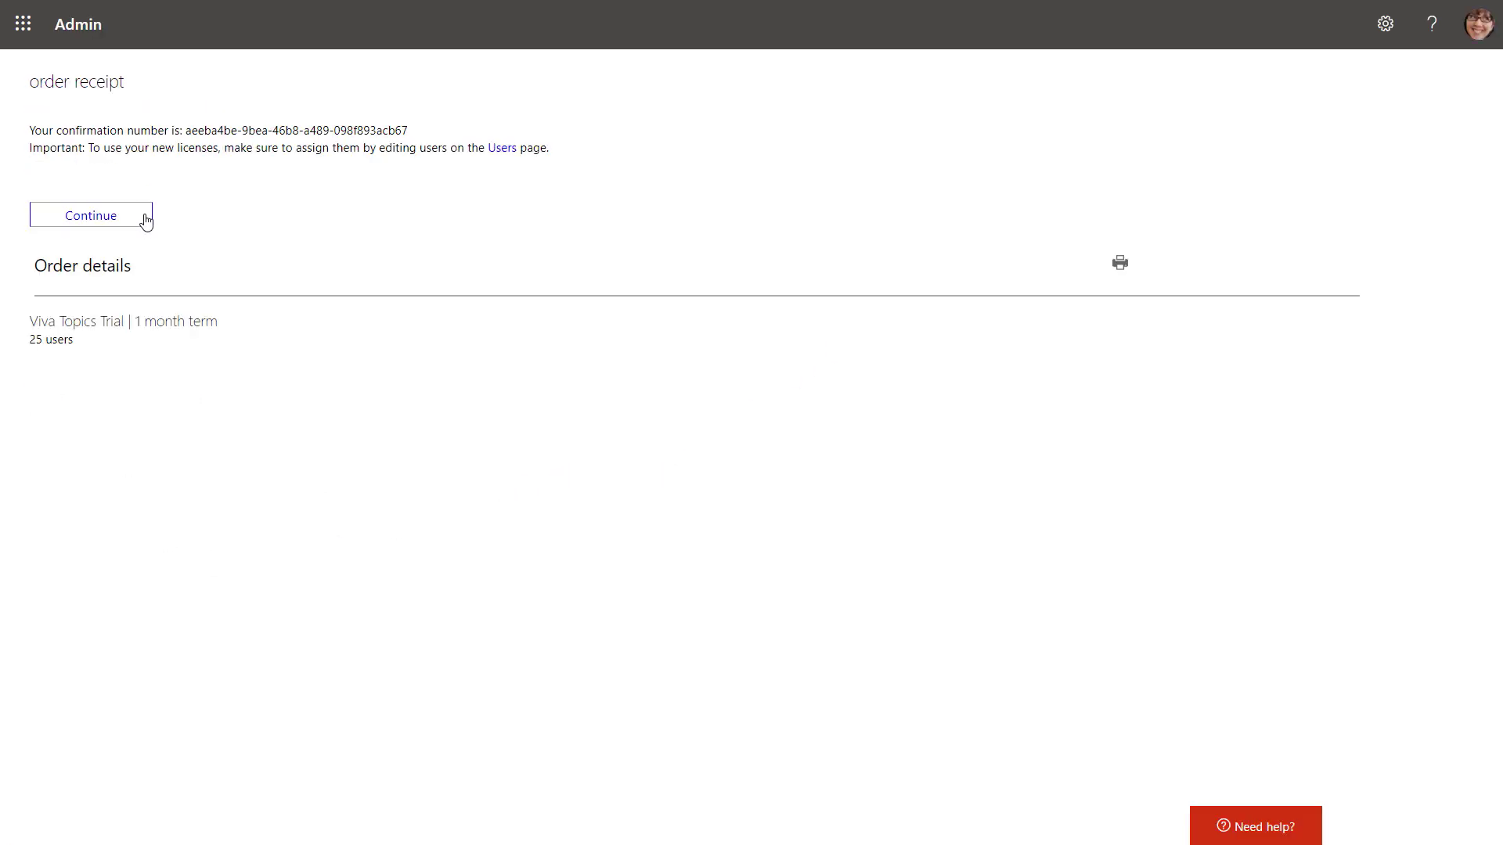
Continue past the order receipt and browse the Setup overview task list.
left_click(146, 219)
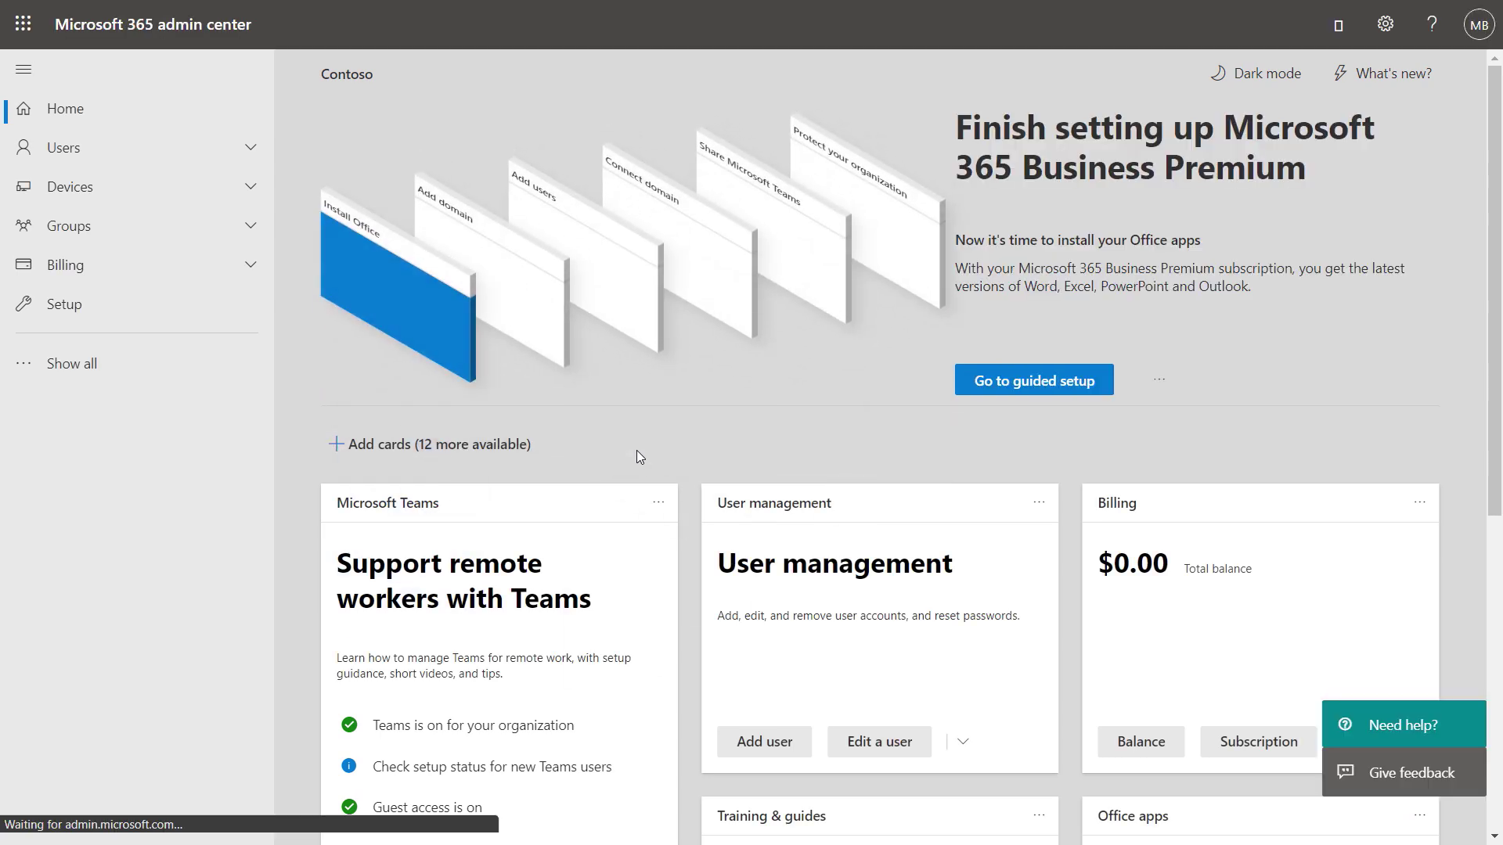
left_click(93, 316)
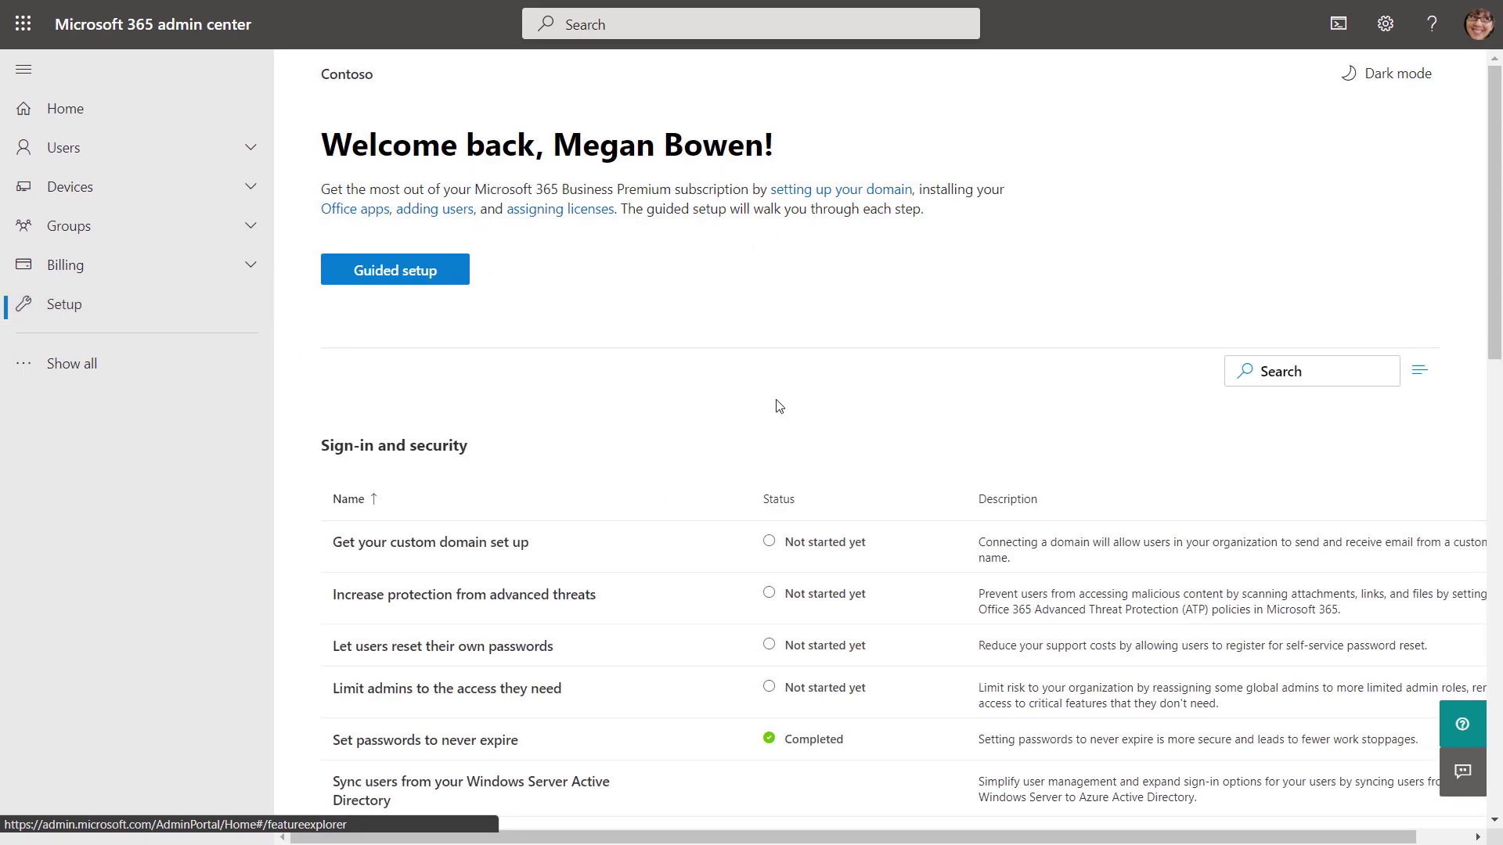
scroll(778, 406, "down", 2)
scroll(779, 406, "down", 1)
scroll(779, 406, "down", 5)
scroll(779, 406, "down", 1)
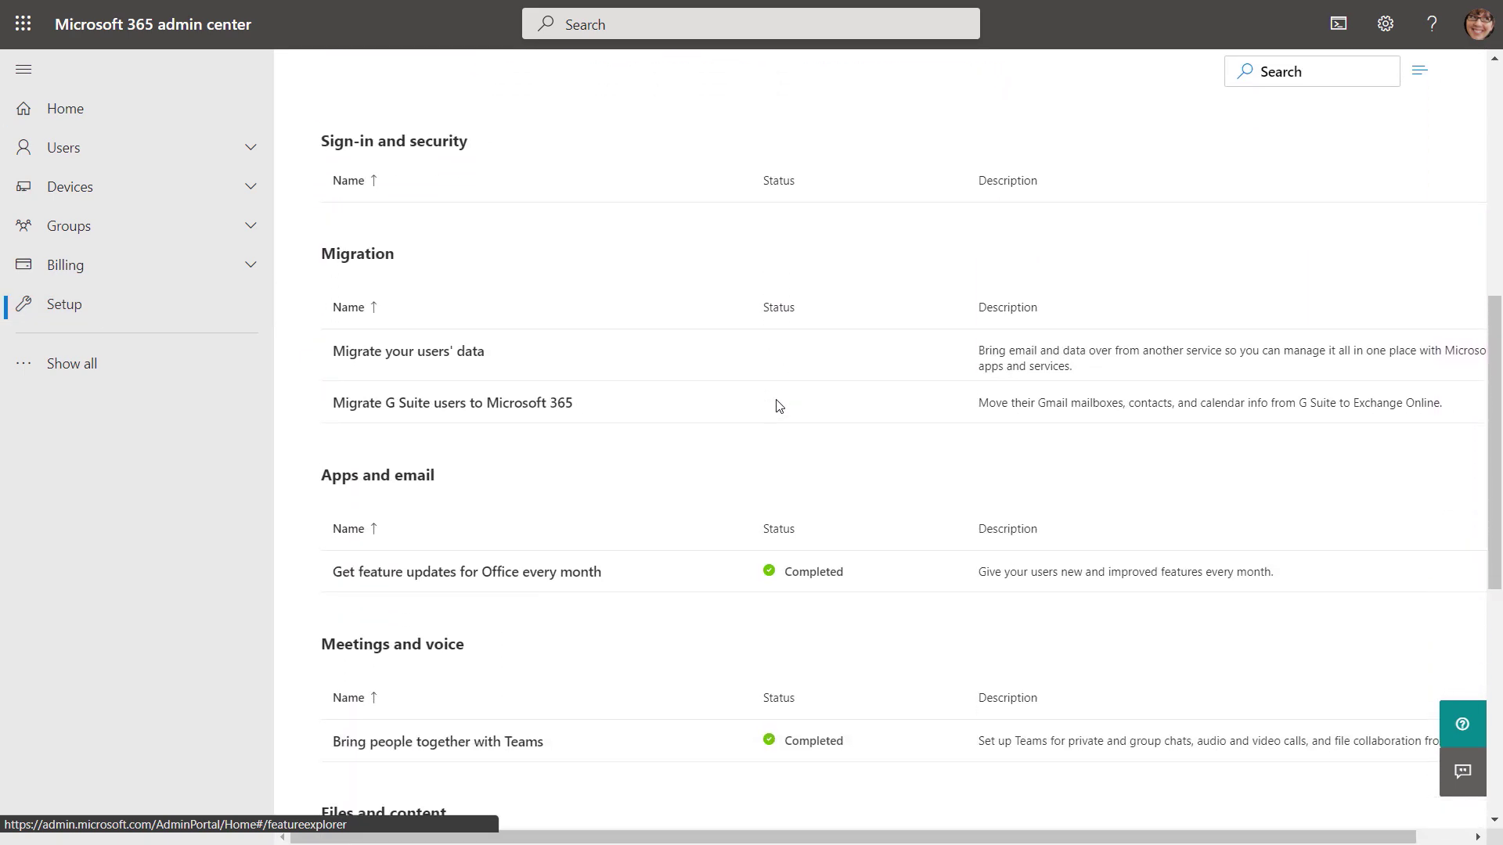
scroll(778, 406, "down", 2)
In Connect people to knowledge setup, choose All sites and Don't exclude any topics.
scroll(779, 405, "down", 3)
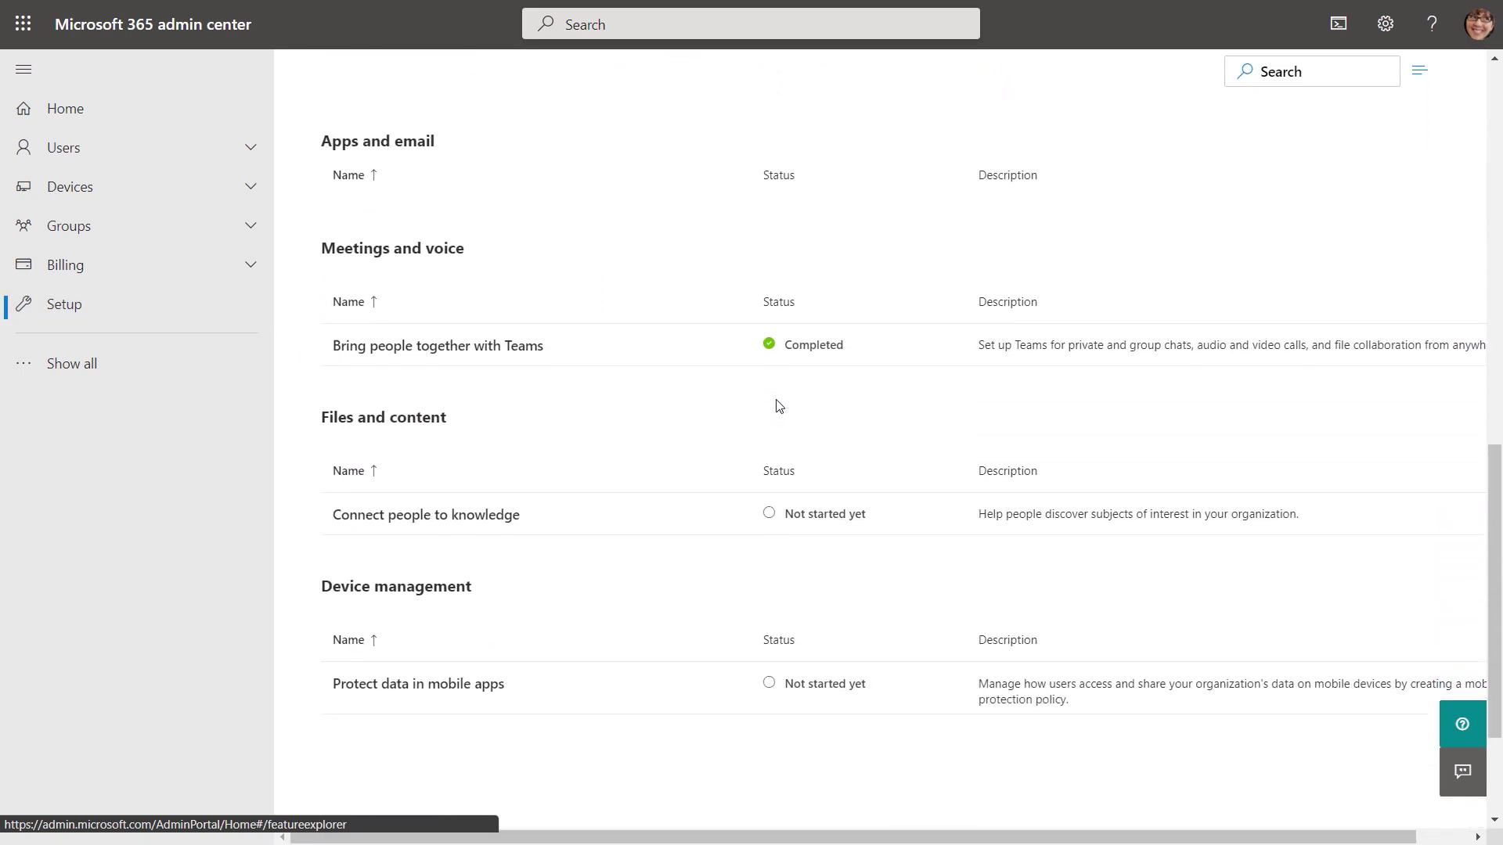
left_click(454, 508)
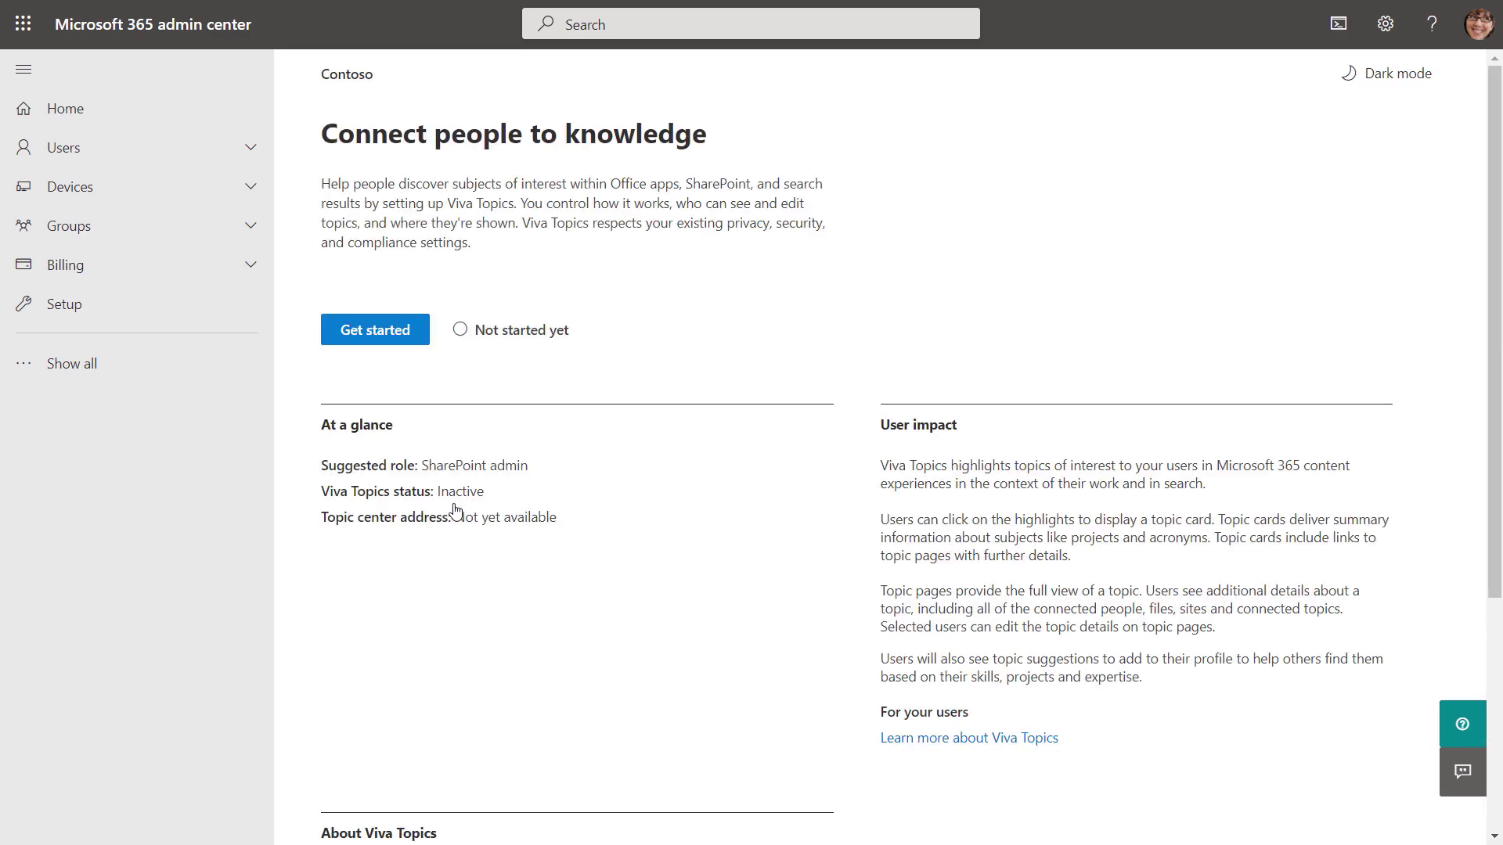
left_click(397, 332)
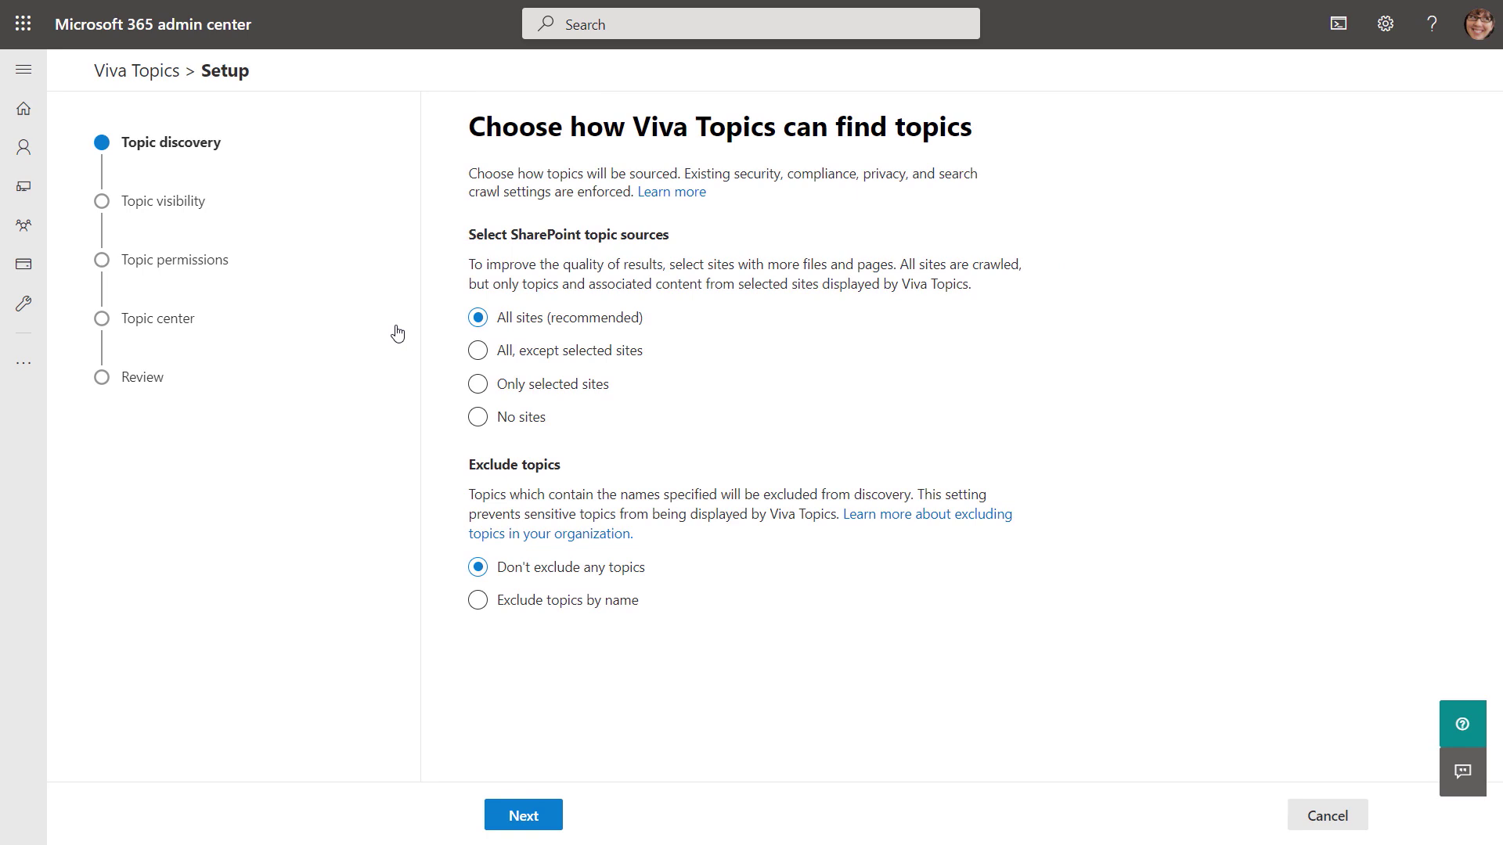
left_click(564, 351)
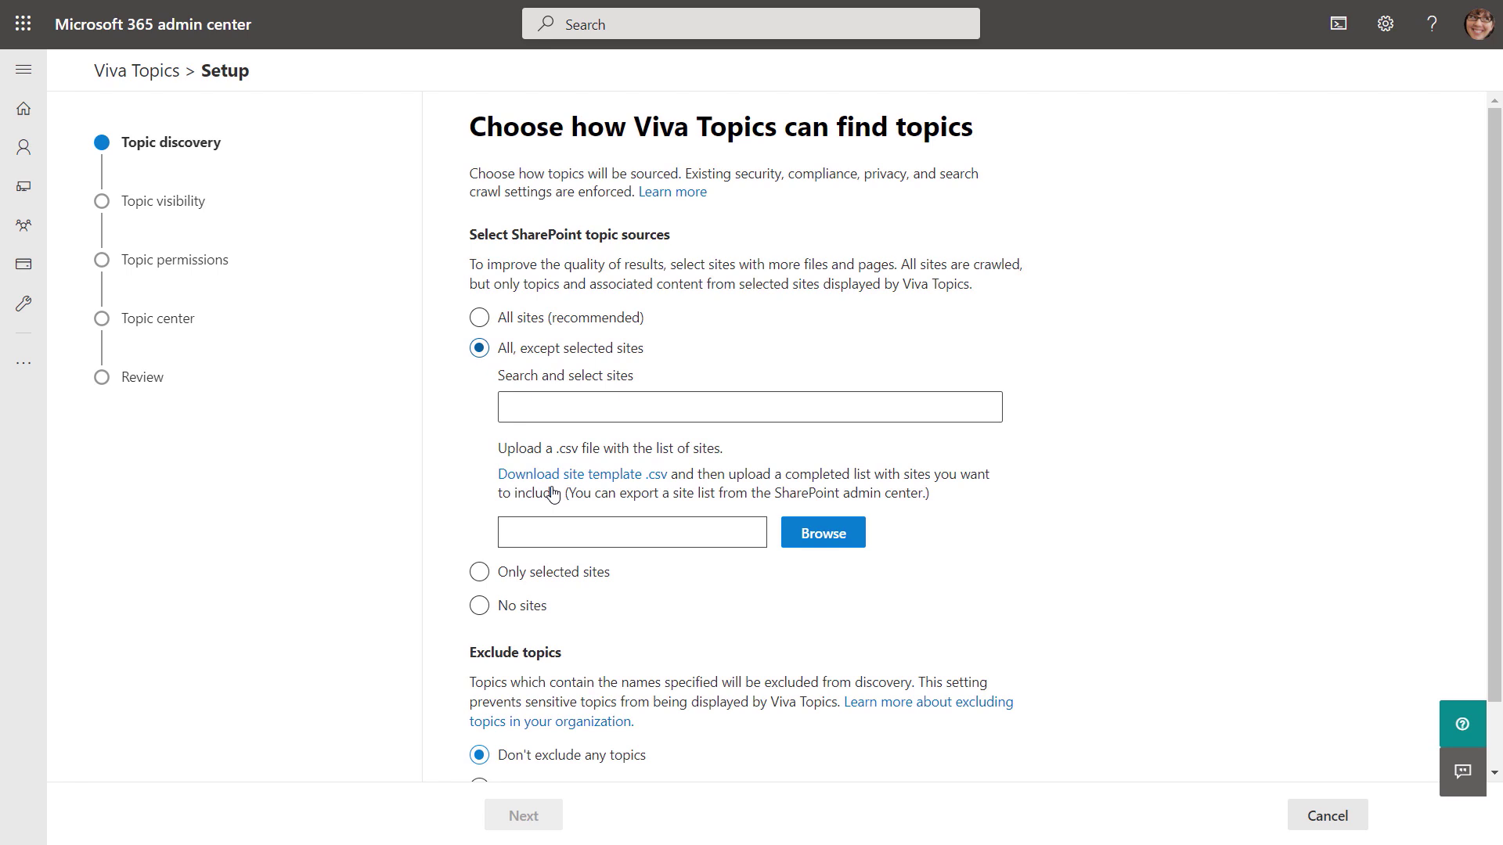
left_click(498, 318)
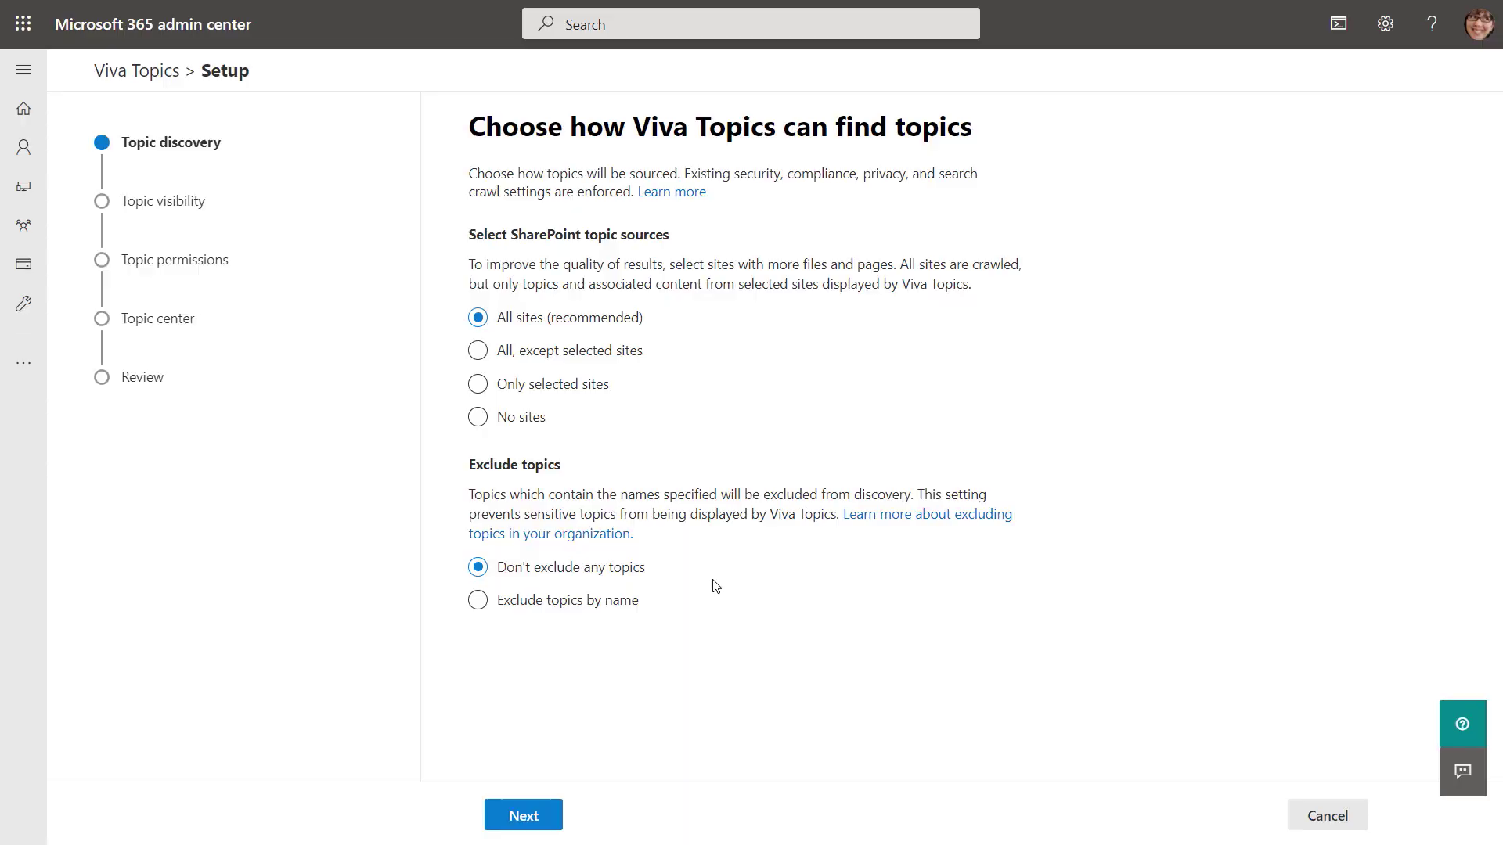
left_click(618, 603)
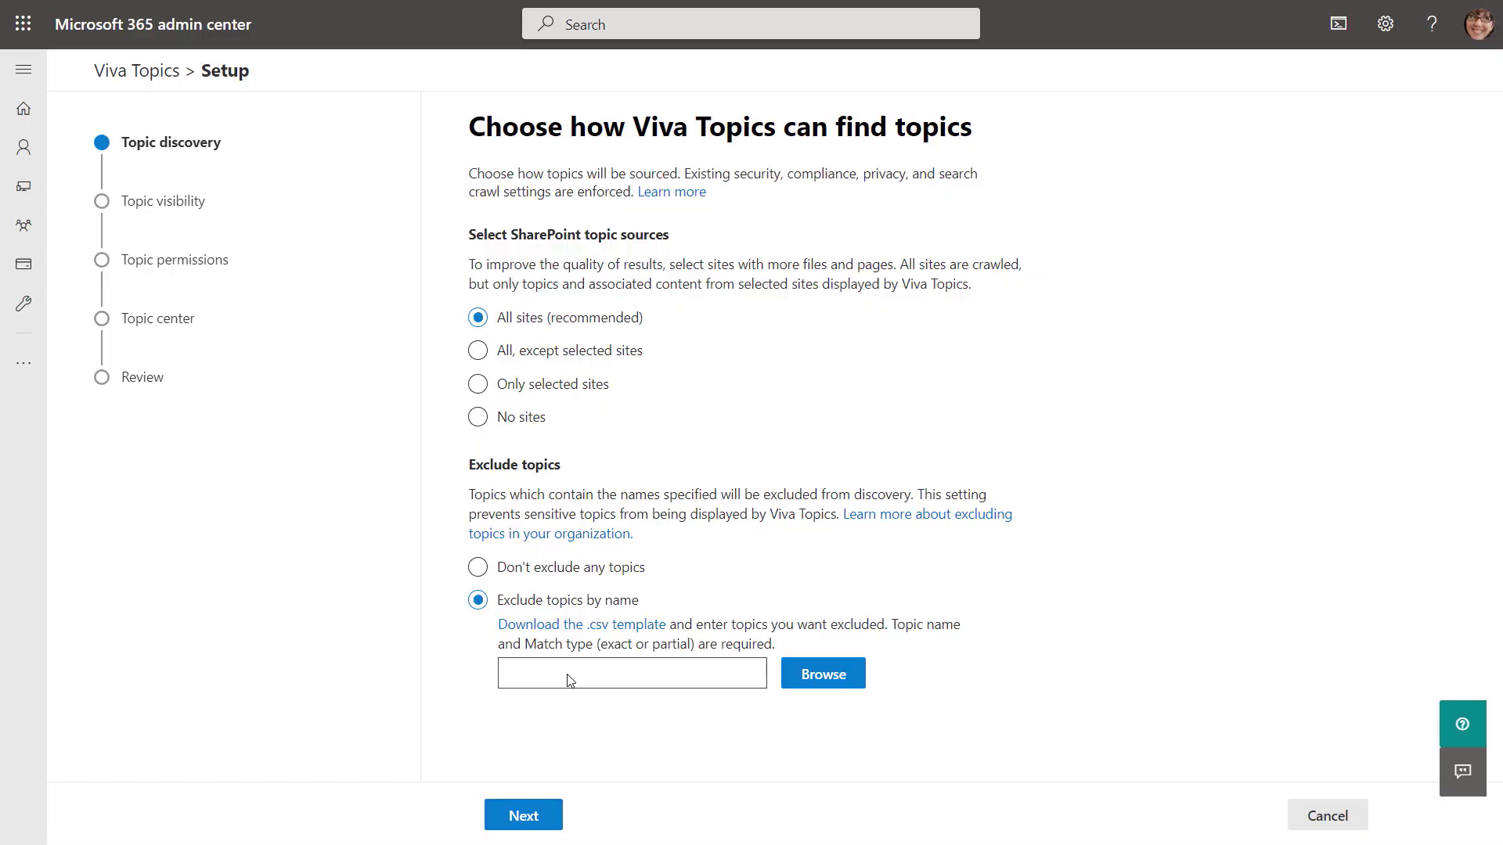
left_click(583, 576)
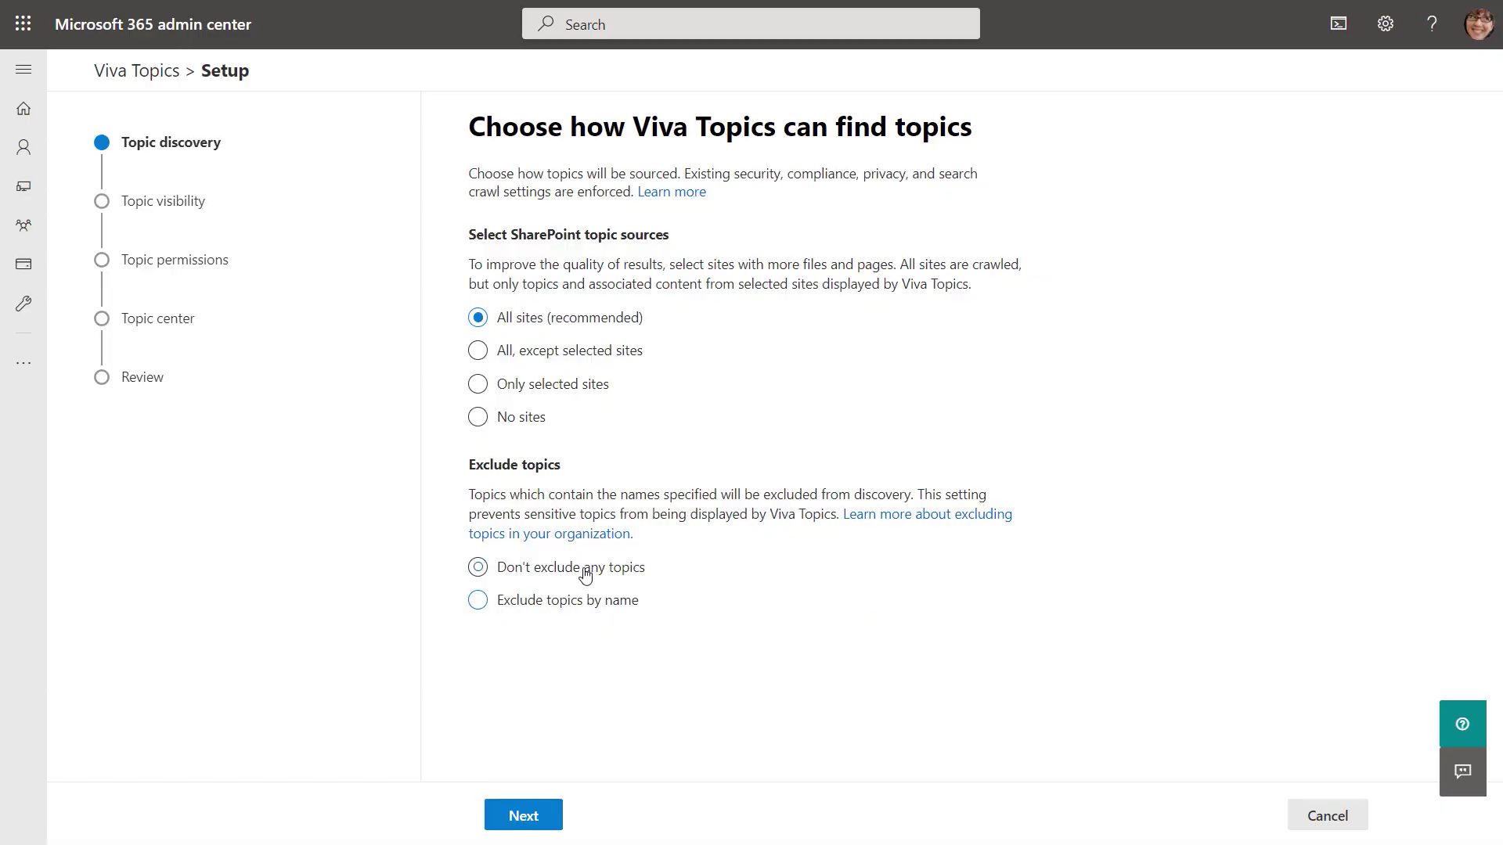
left_click(546, 814)
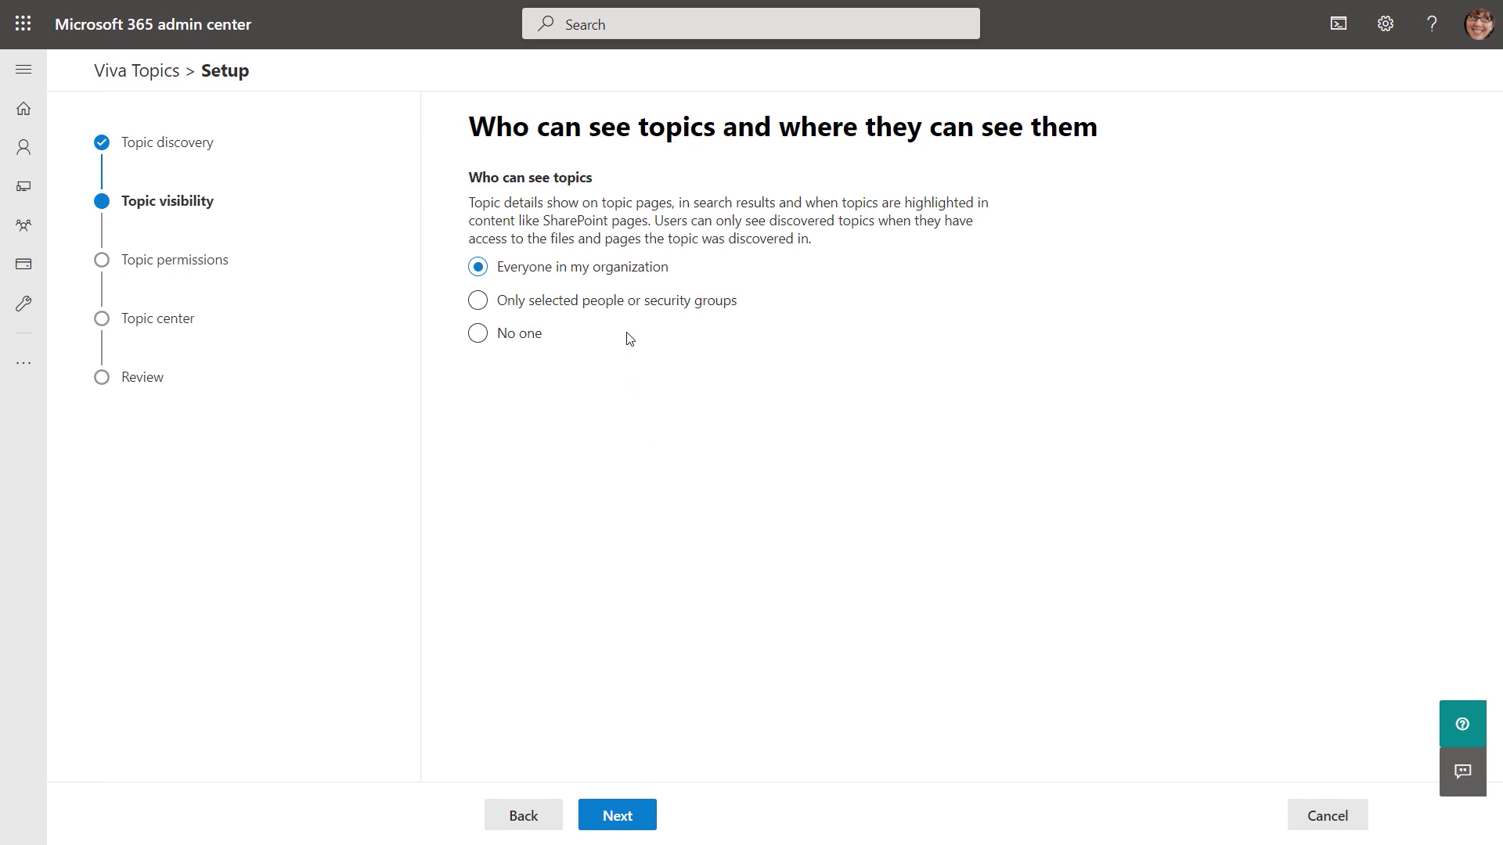
Keep topic visibility at Everyone in my organization after reviewing the specific-people option.
left_click(631, 302)
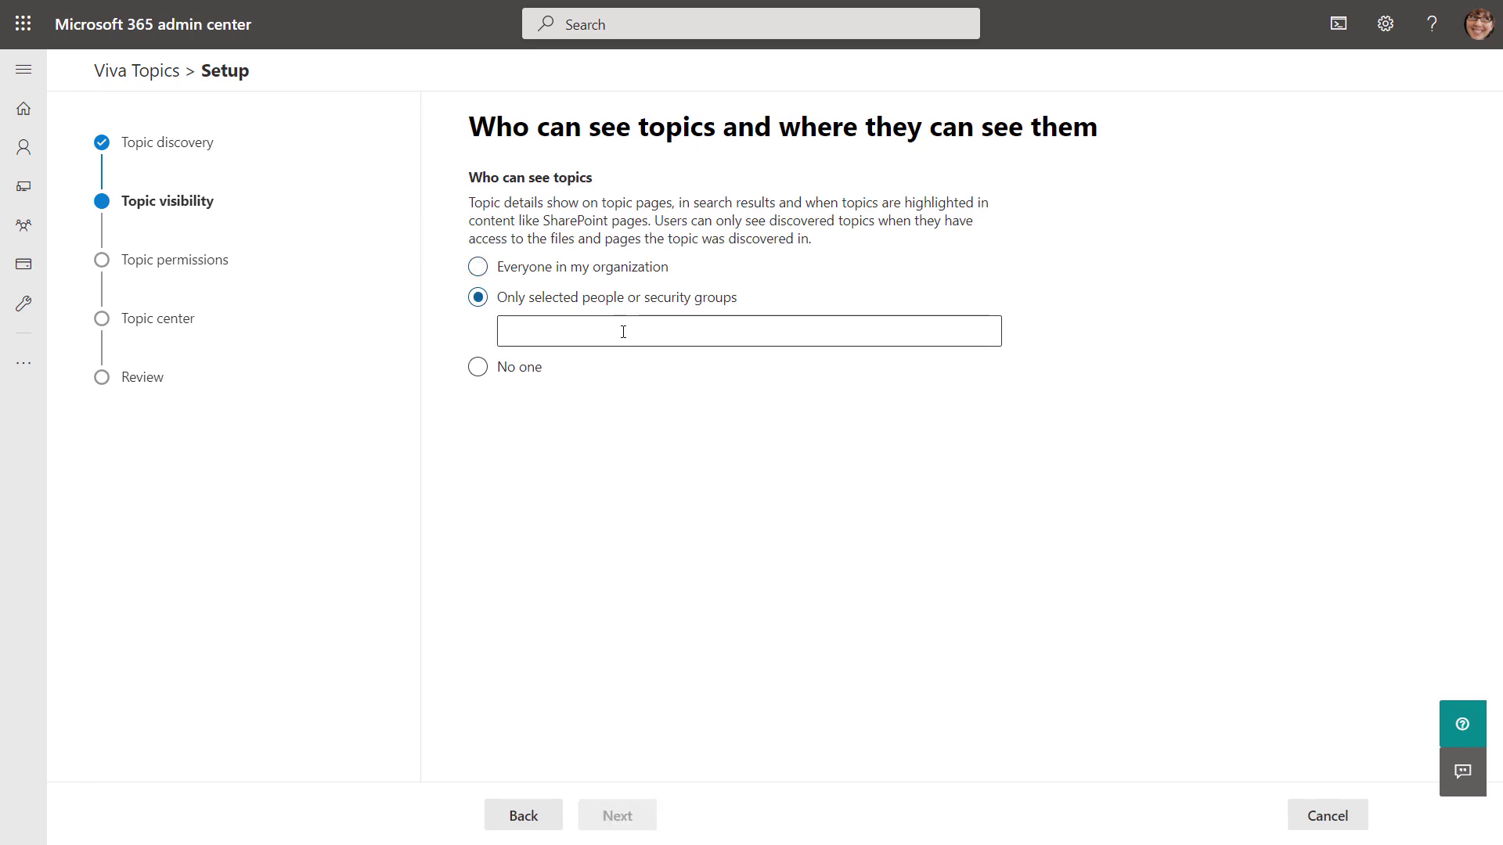
left_click(623, 331)
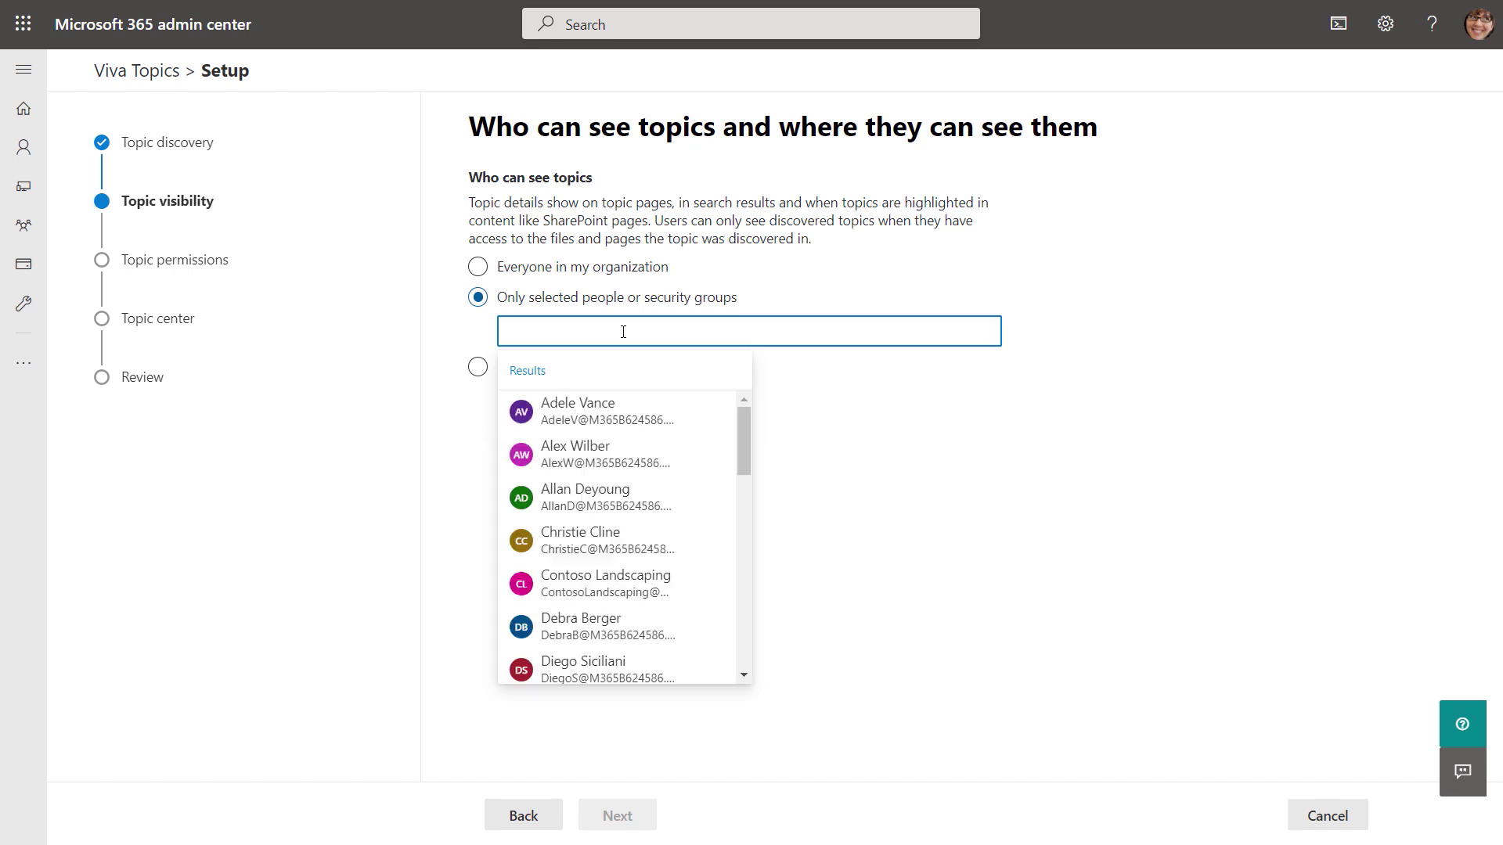
left_click(868, 418)
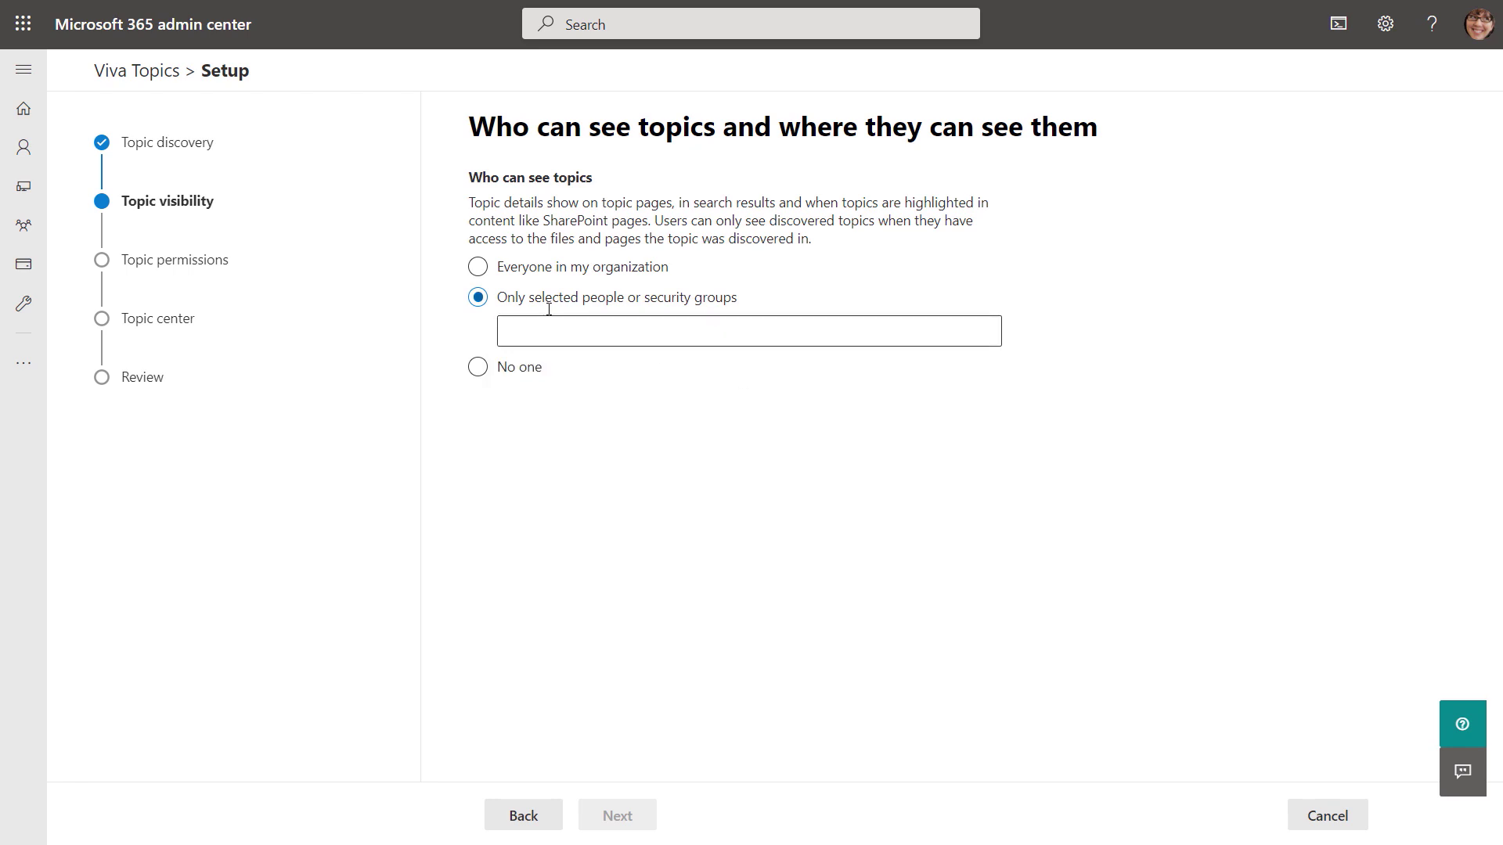
left_click(478, 267)
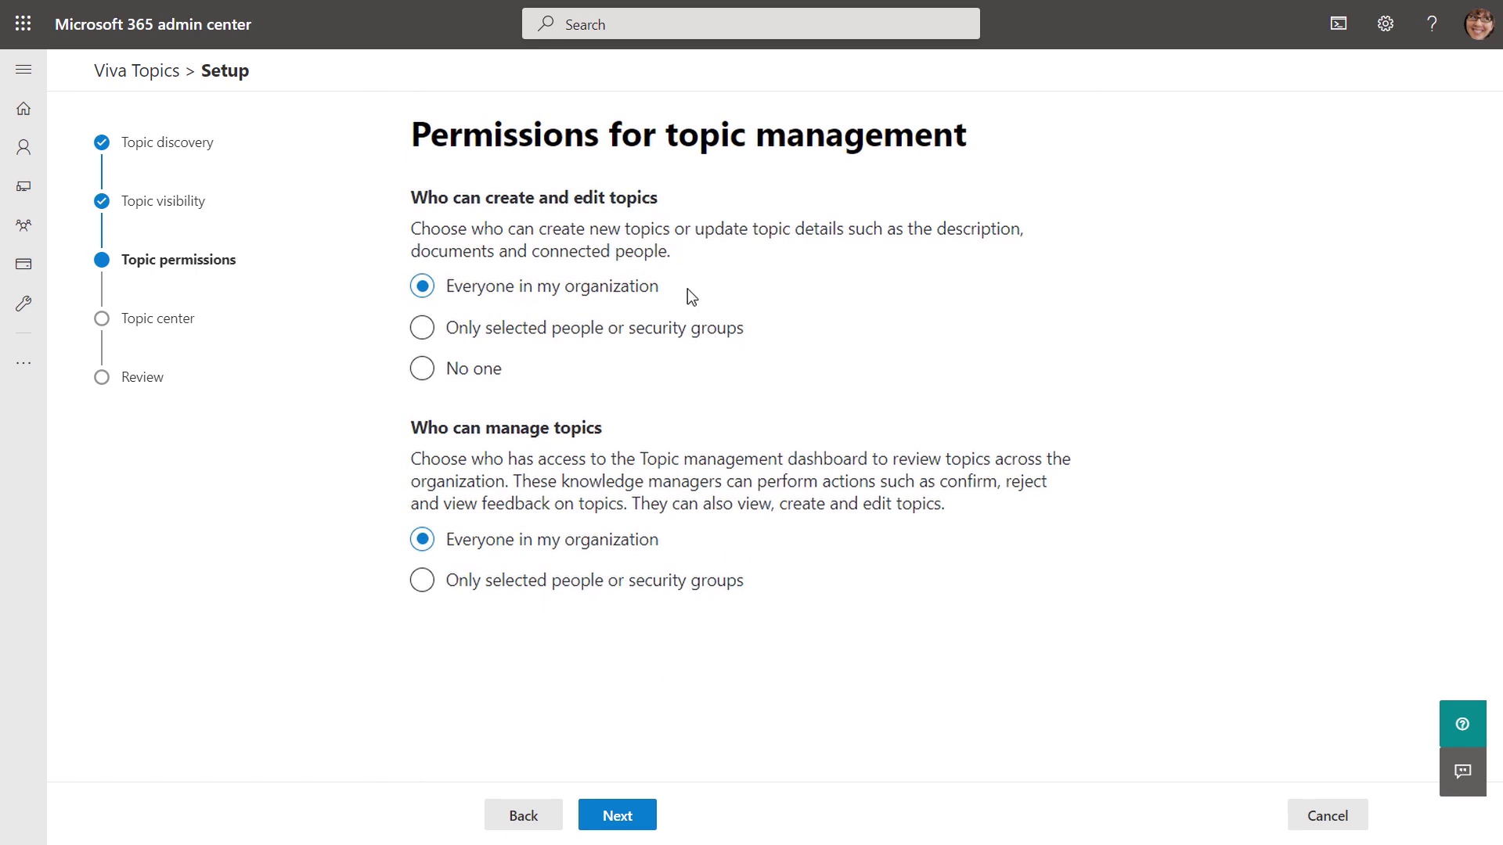
Set both topic creation/editing and topic management permissions to Everyone in my organization.
left_click(668, 327)
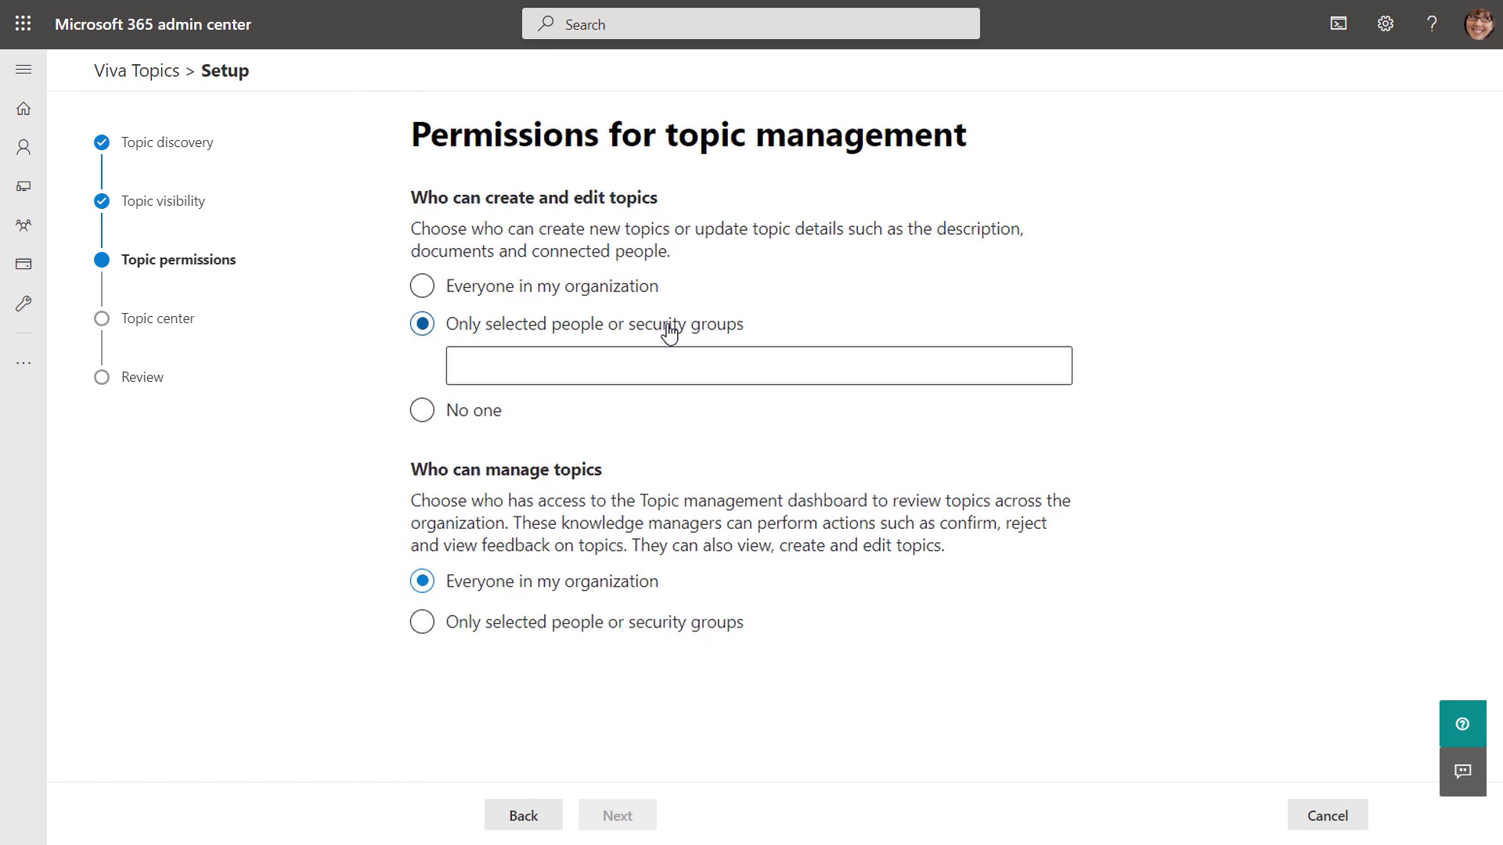
left_click(651, 287)
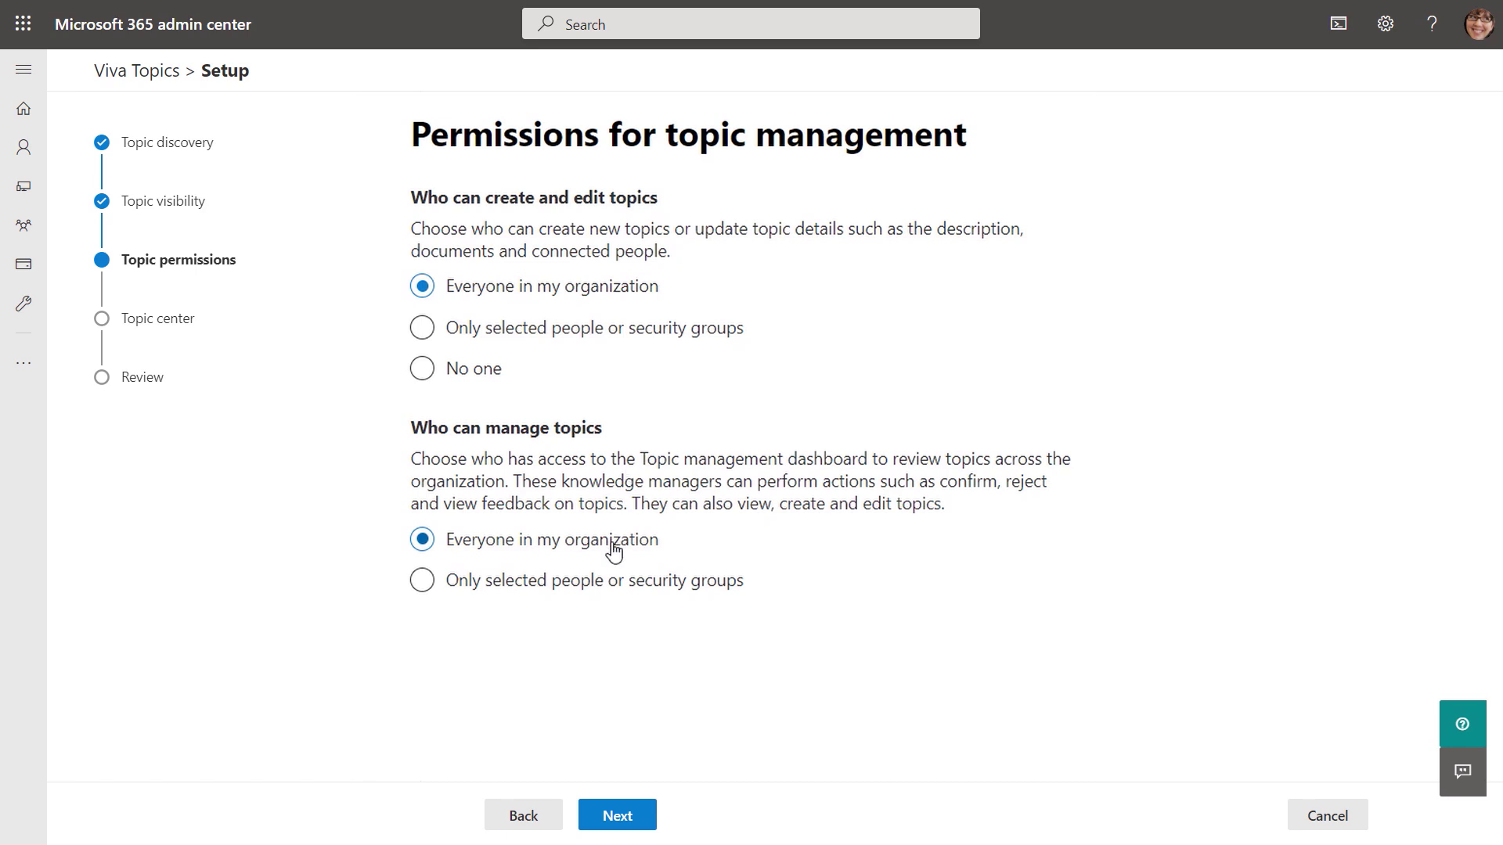
left_click(603, 580)
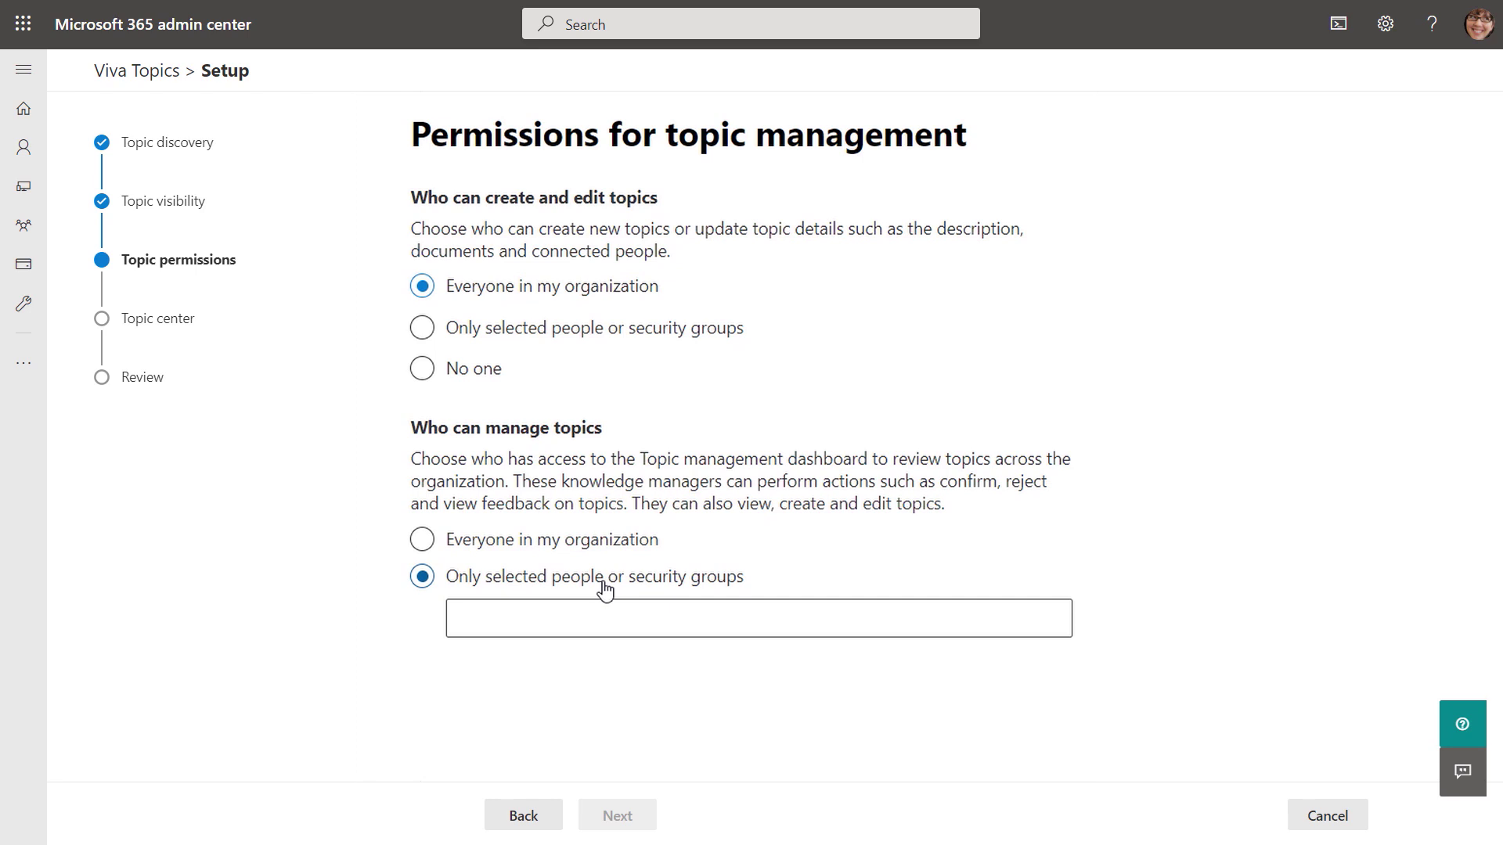
left_click(604, 540)
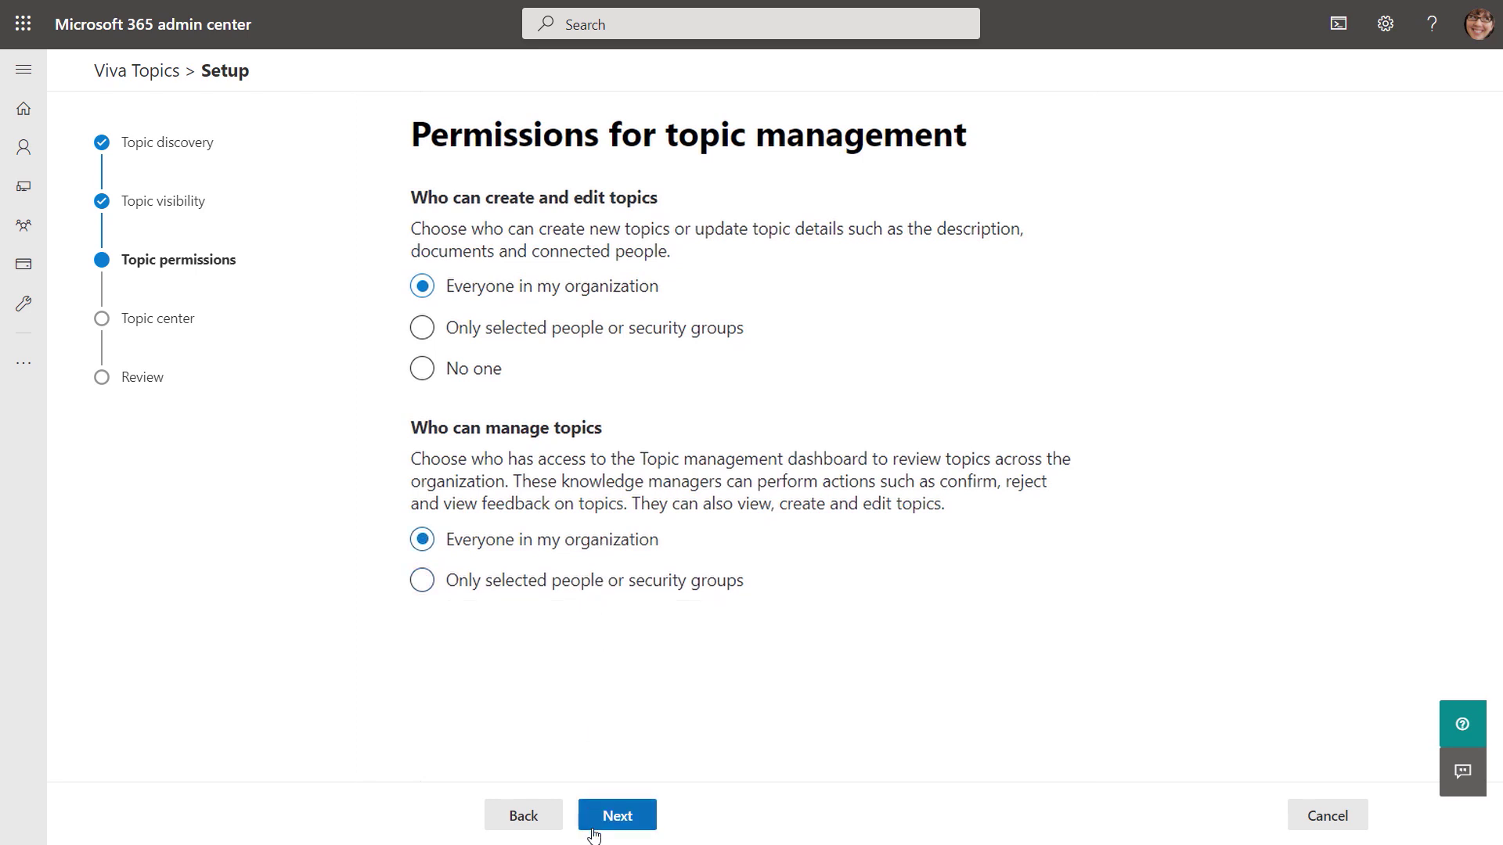
left_click(594, 830)
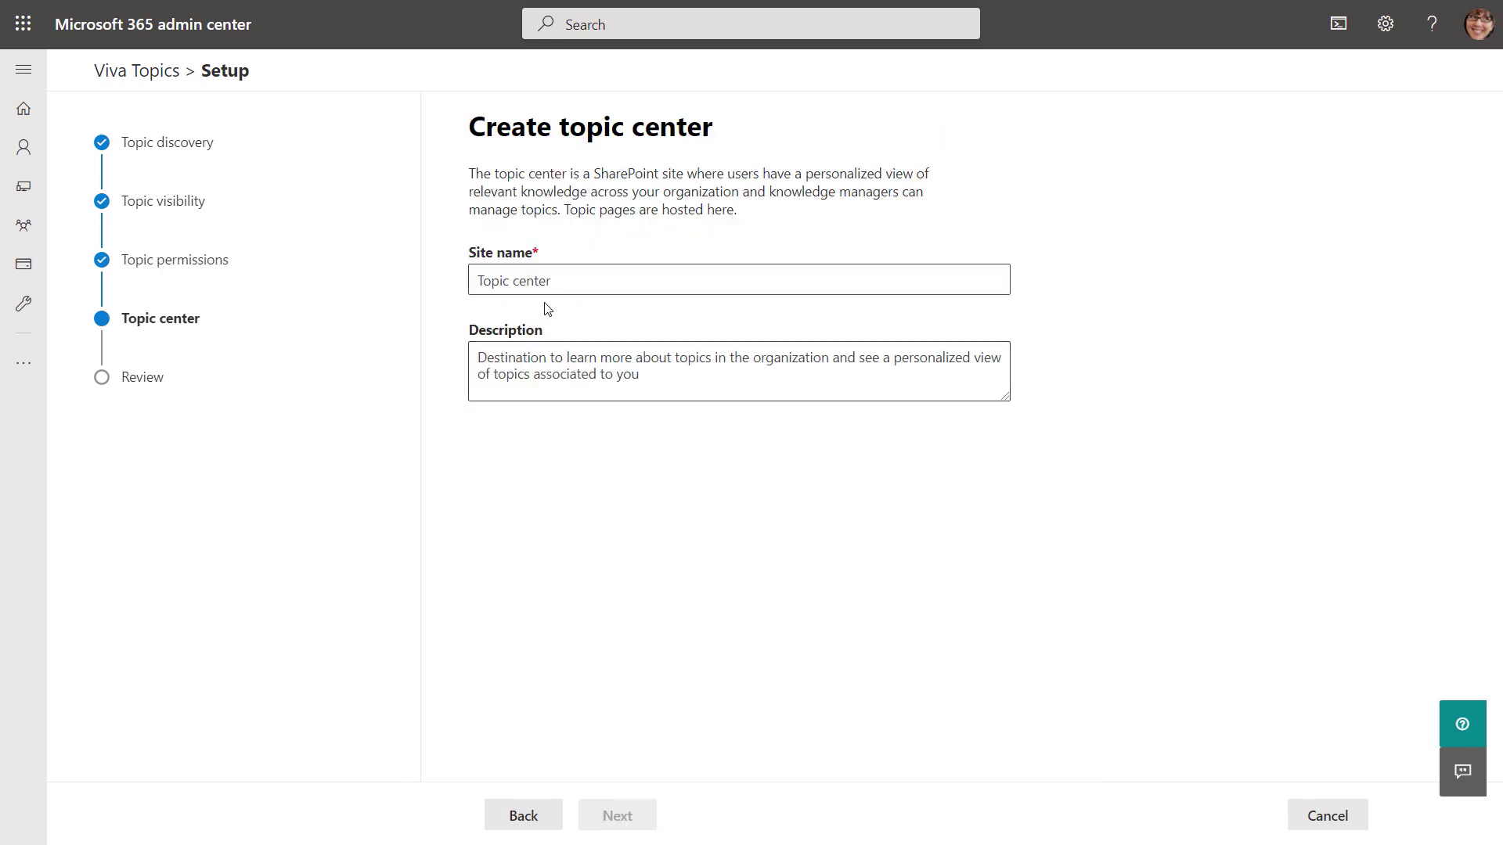
Name the topic center site 'Infopedia', review the settings and activate Viva Topics.
left_click(547, 279)
type("Infopedia")
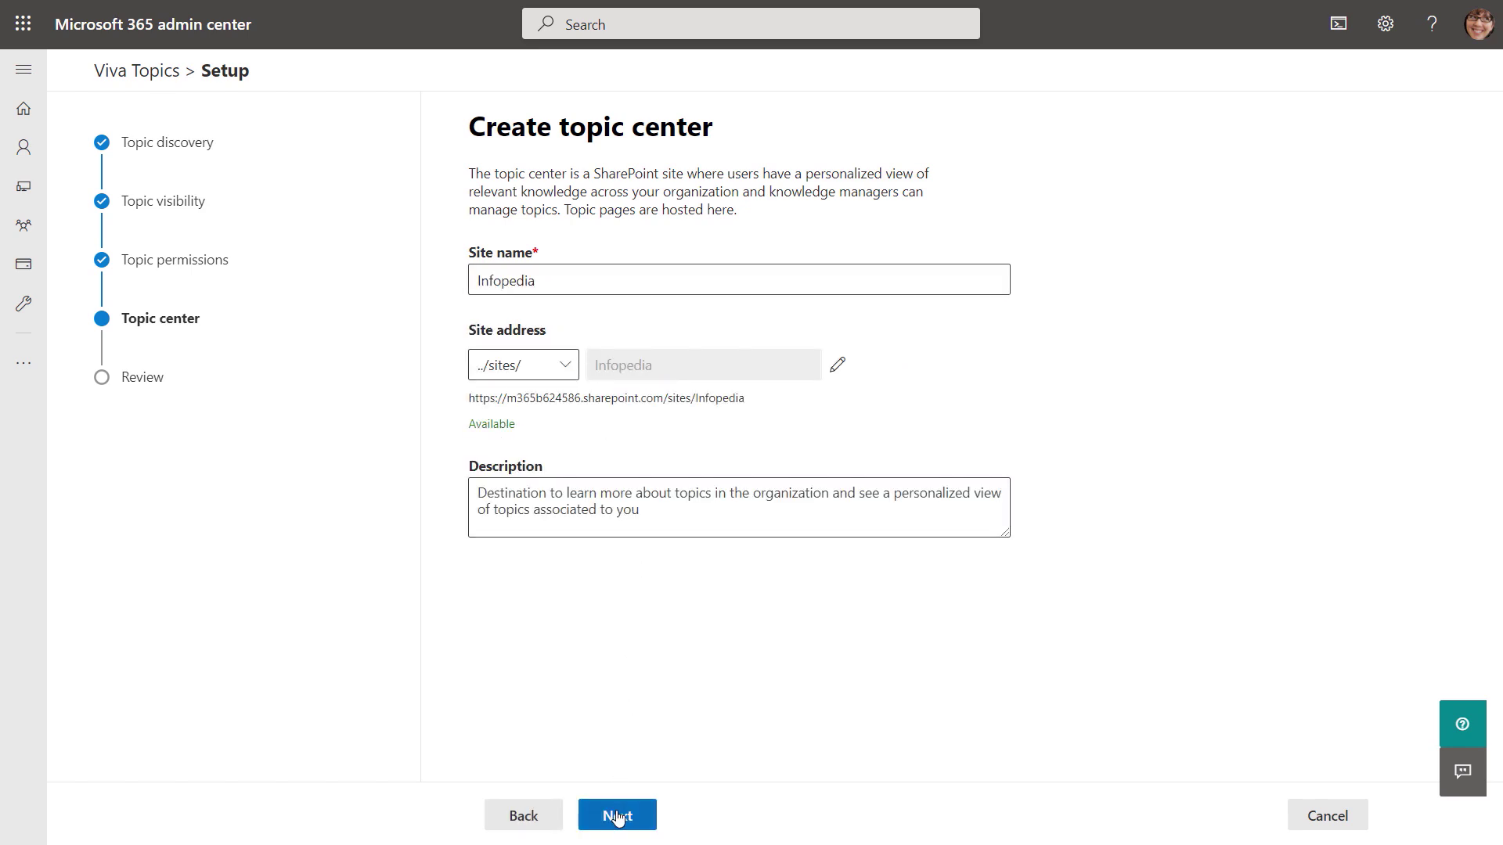
left_click(618, 817)
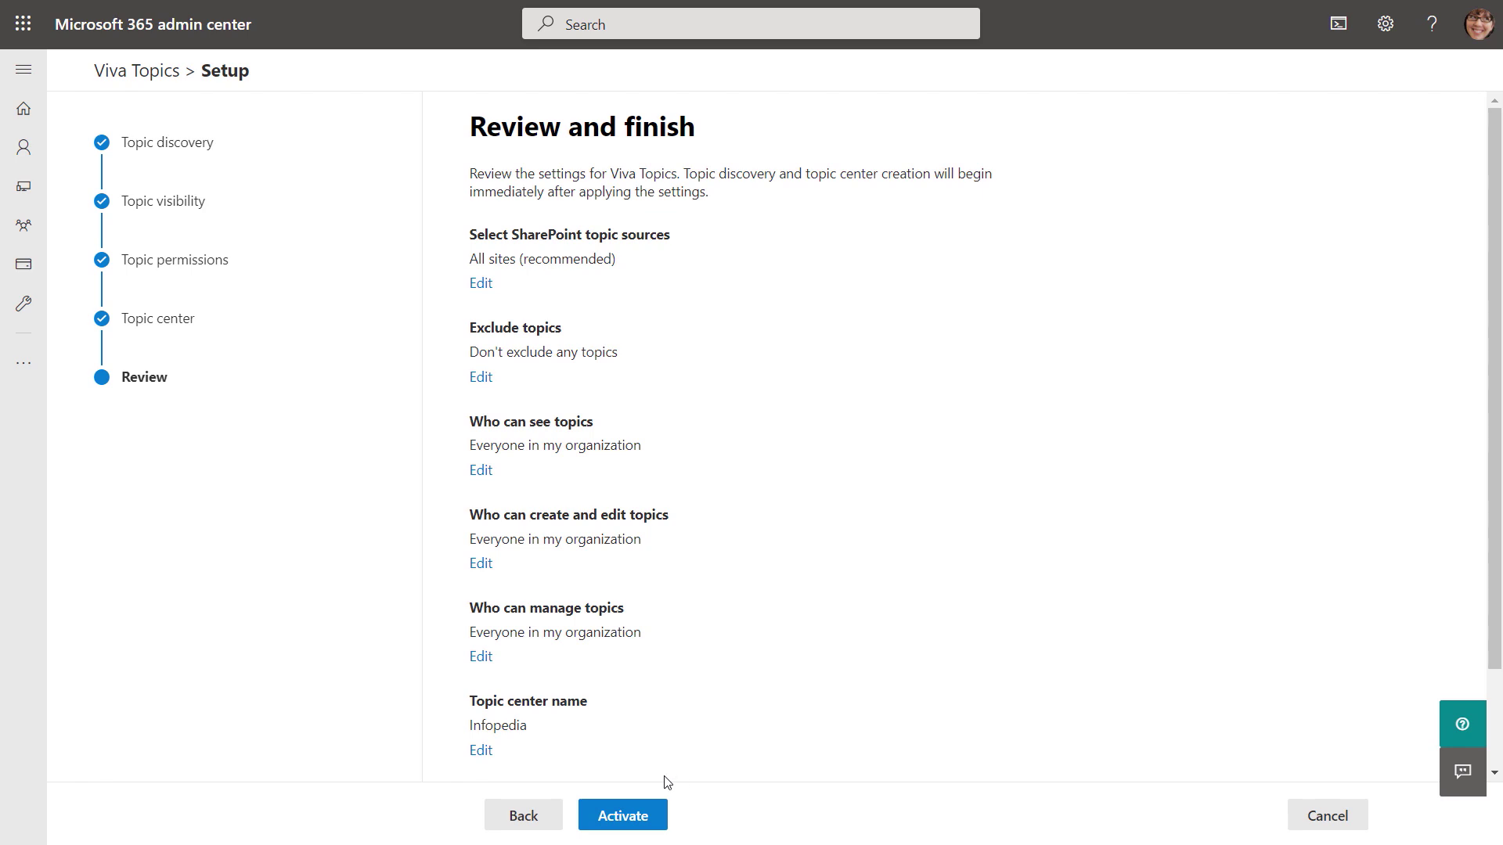
left_click(643, 814)
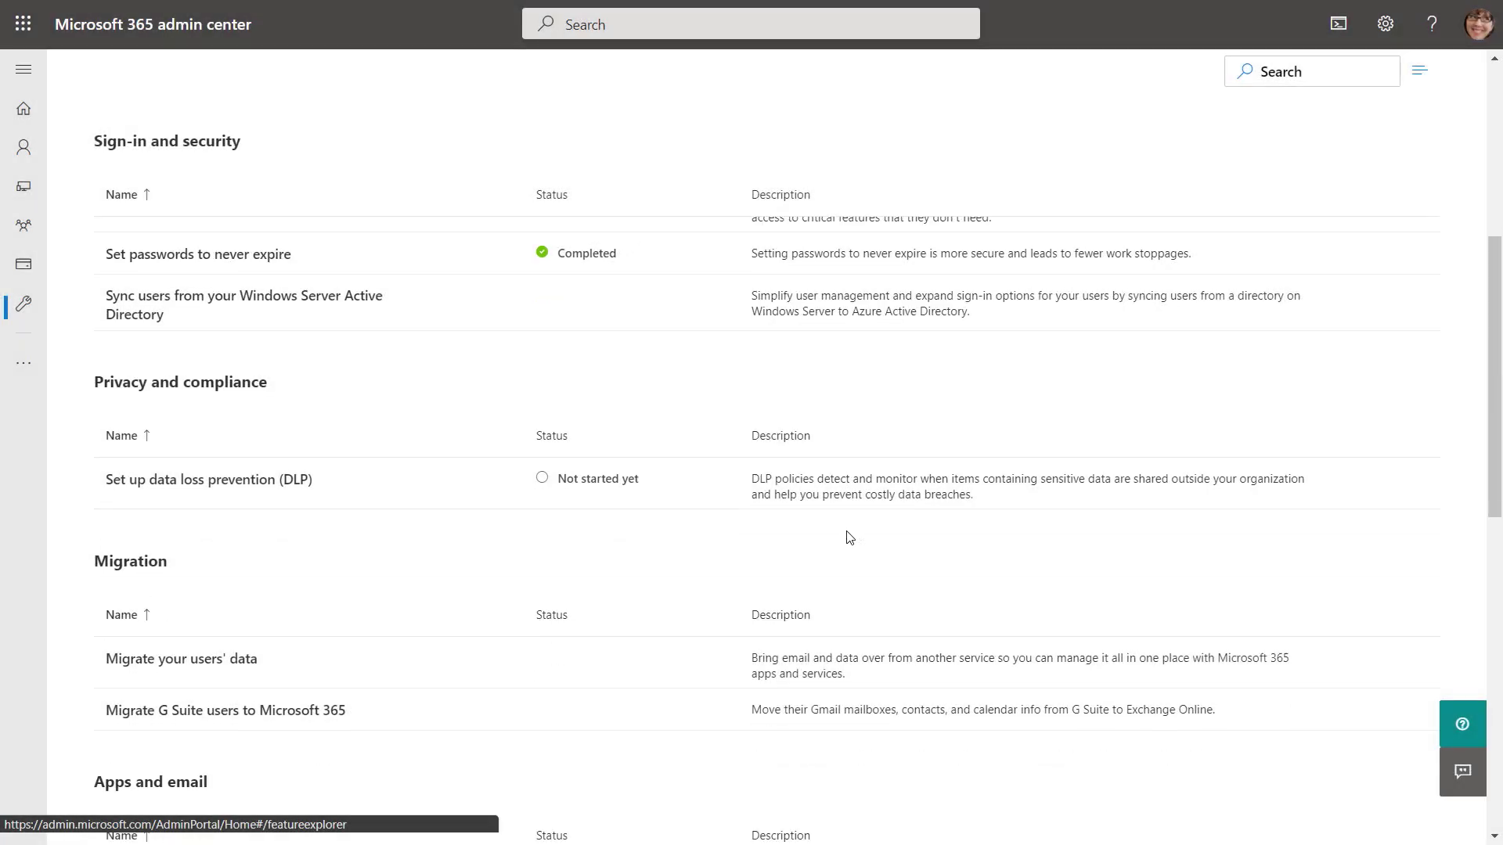
Open Connect people to knowledge under Files and content to confirm its Completed status.
scroll(847, 537, "down", 3)
scroll(848, 535, "down", 2)
scroll(848, 537, "down", 2)
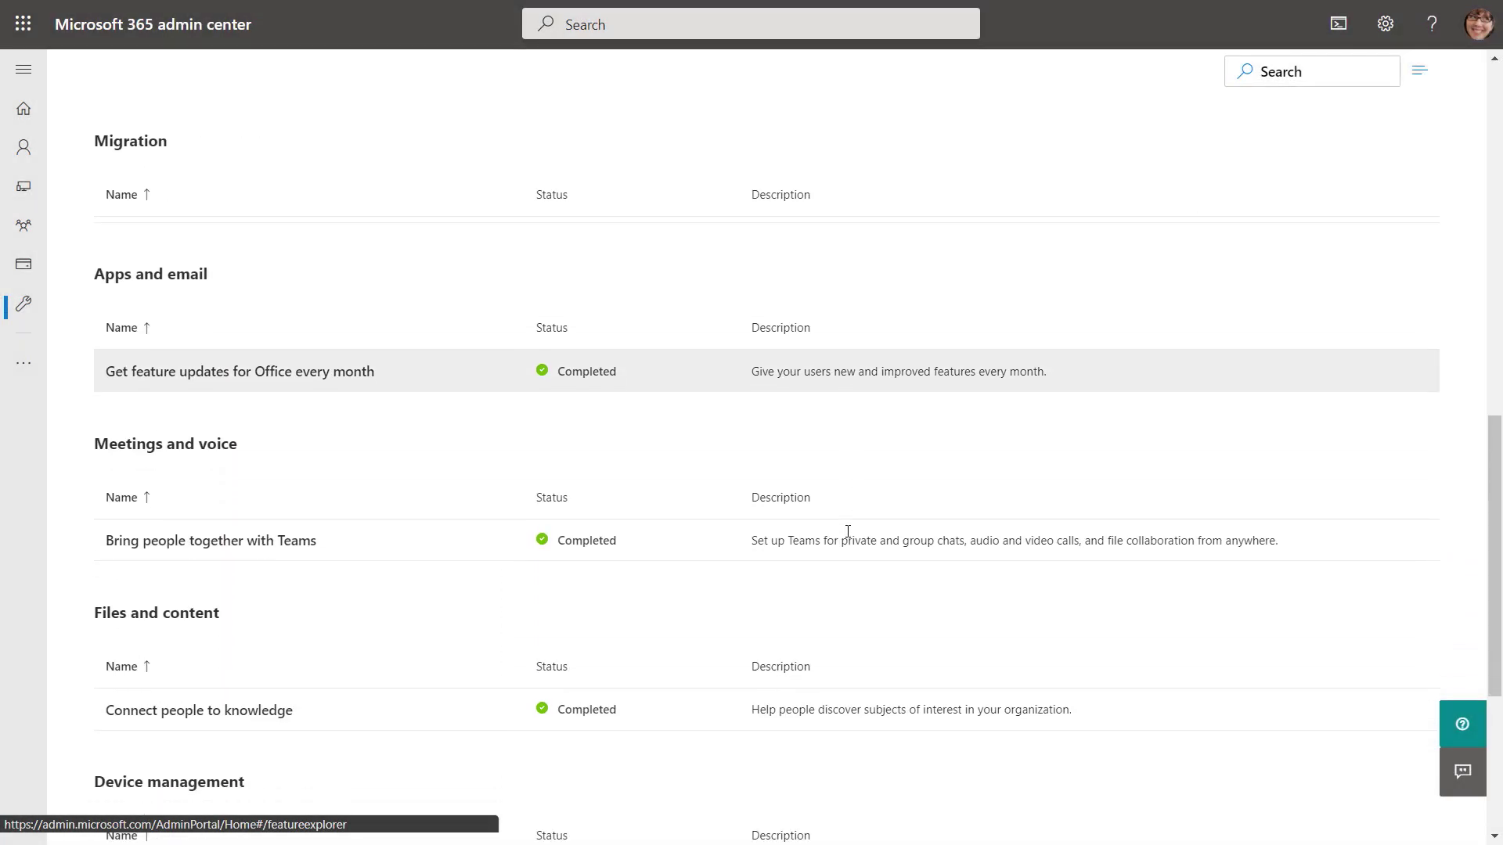
scroll(755, 527, "down", 1)
left_click(277, 634)
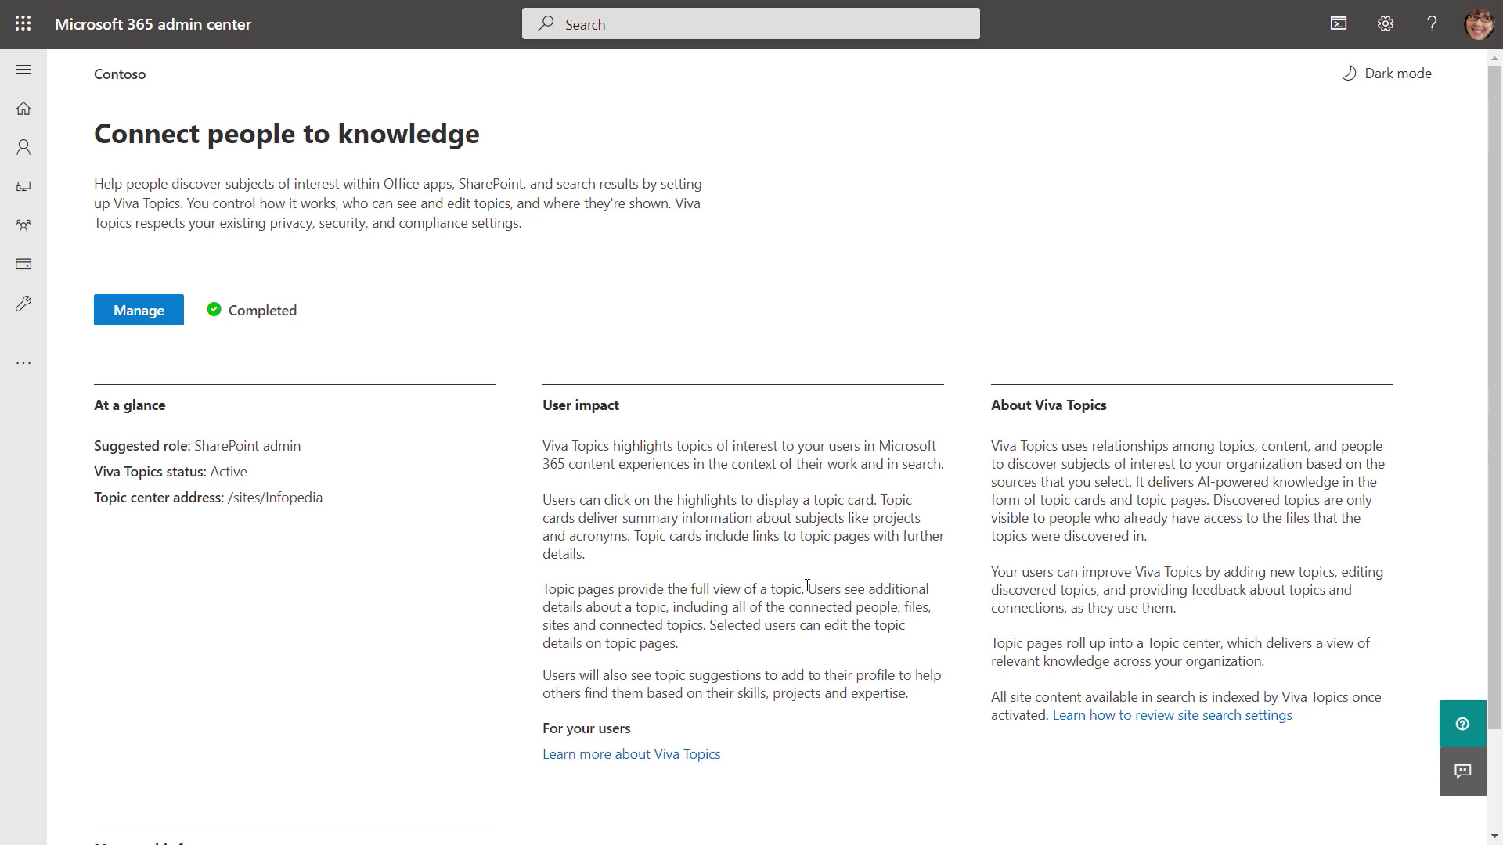
scroll(807, 585, "down", 2)
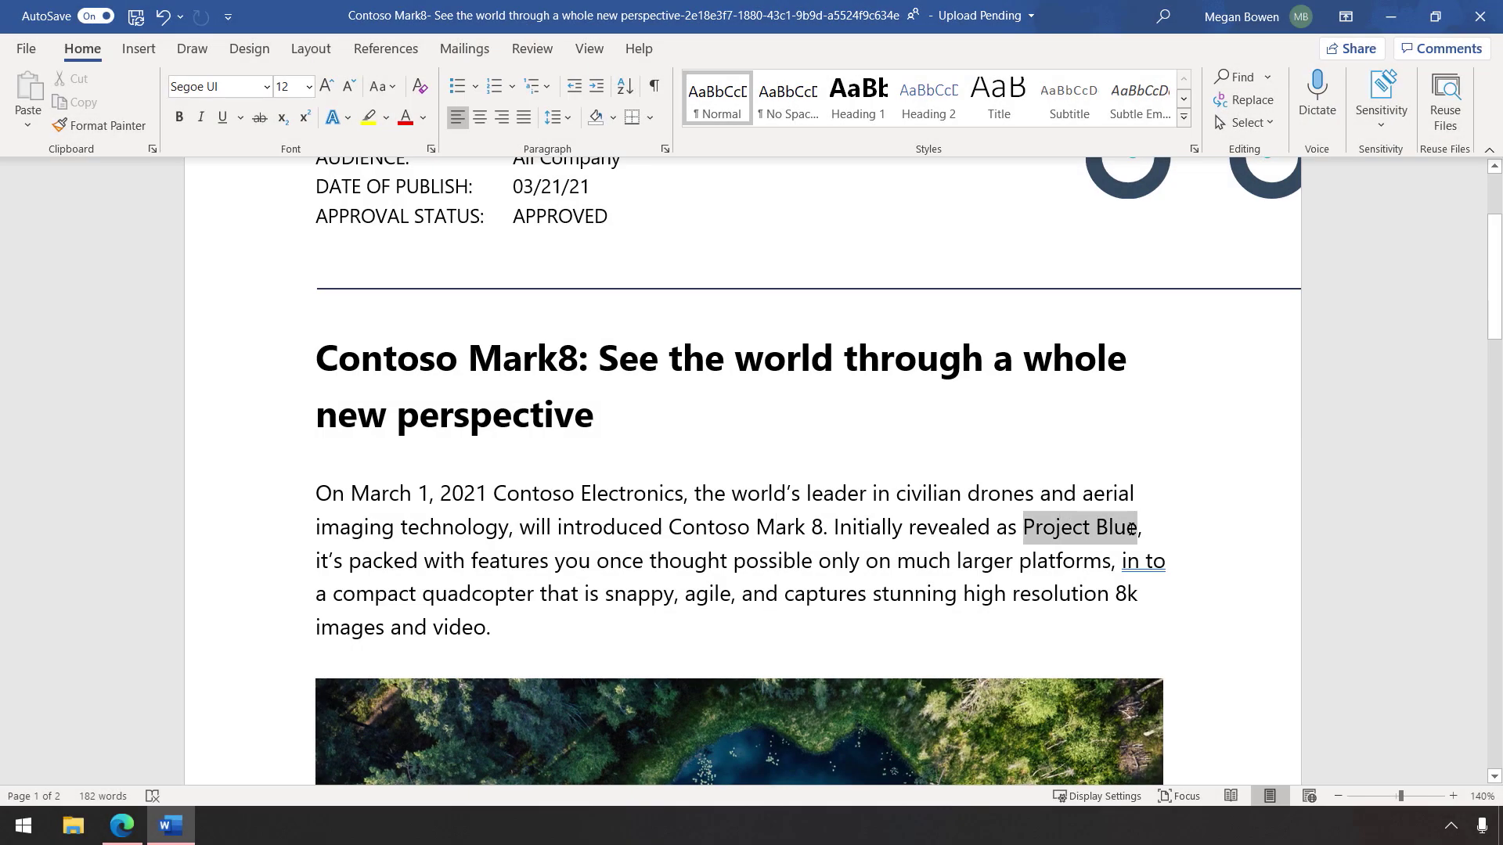
Search 'Project Blue' from the Word article's right-click menu to reveal its topic card.
right_click(1132, 529)
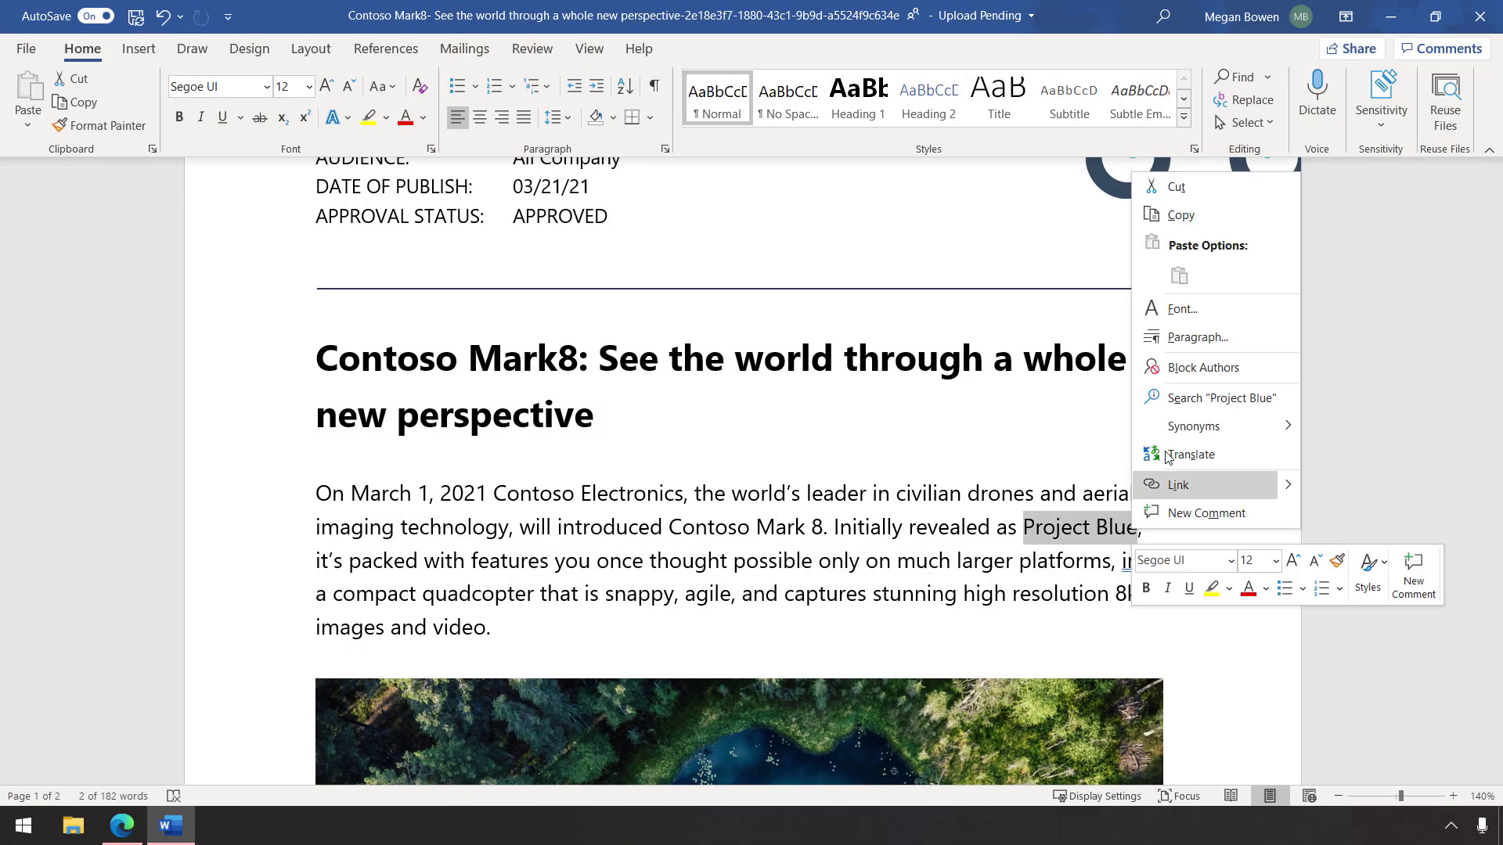
left_click(1221, 396)
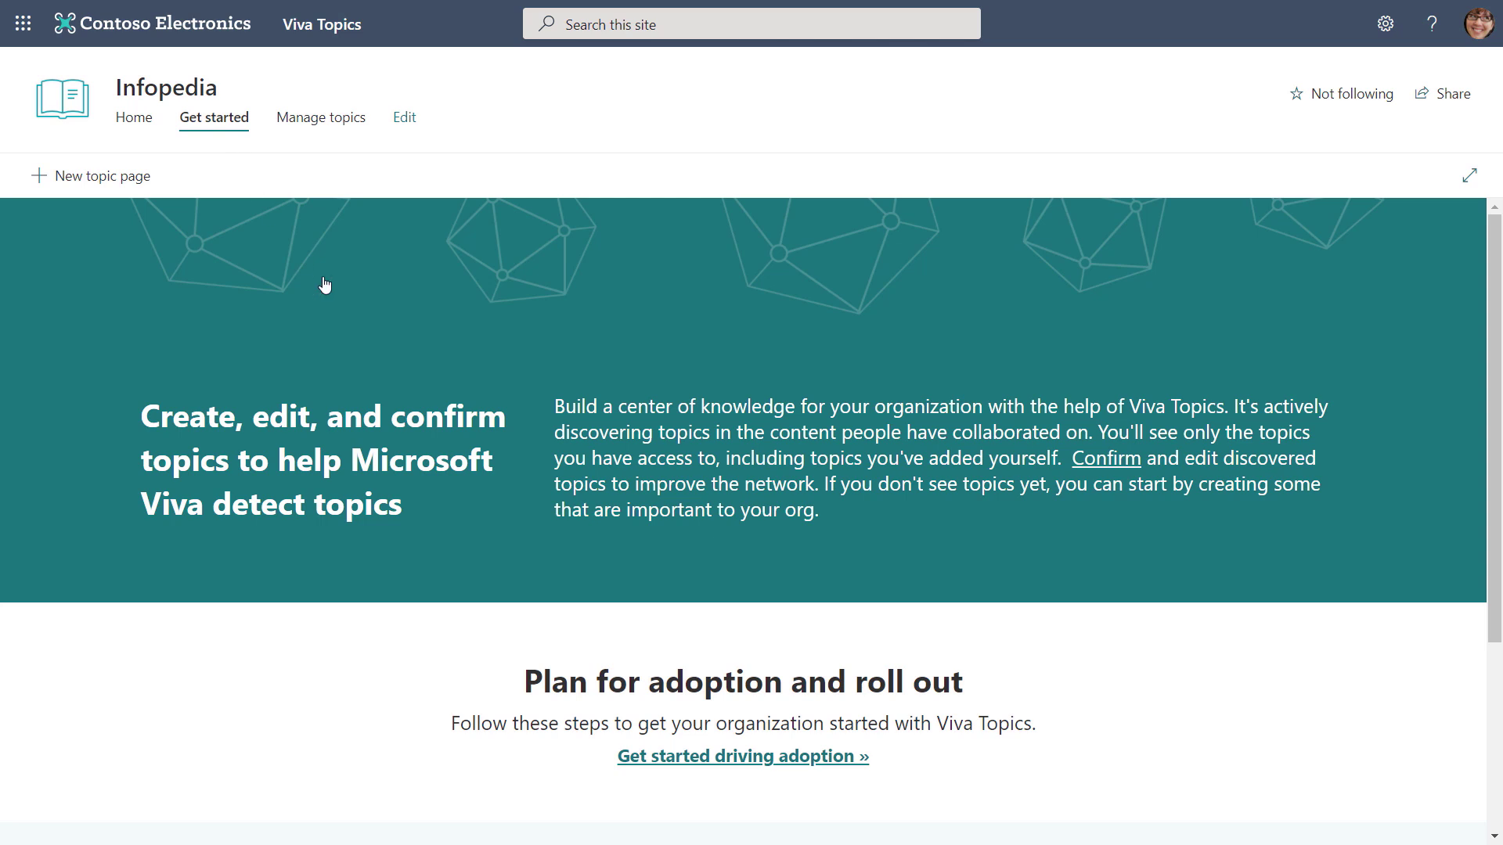
Scroll to Plan for adoption and roll out on Infopedia and open its adoption guidance.
scroll(597, 478, "down", 3)
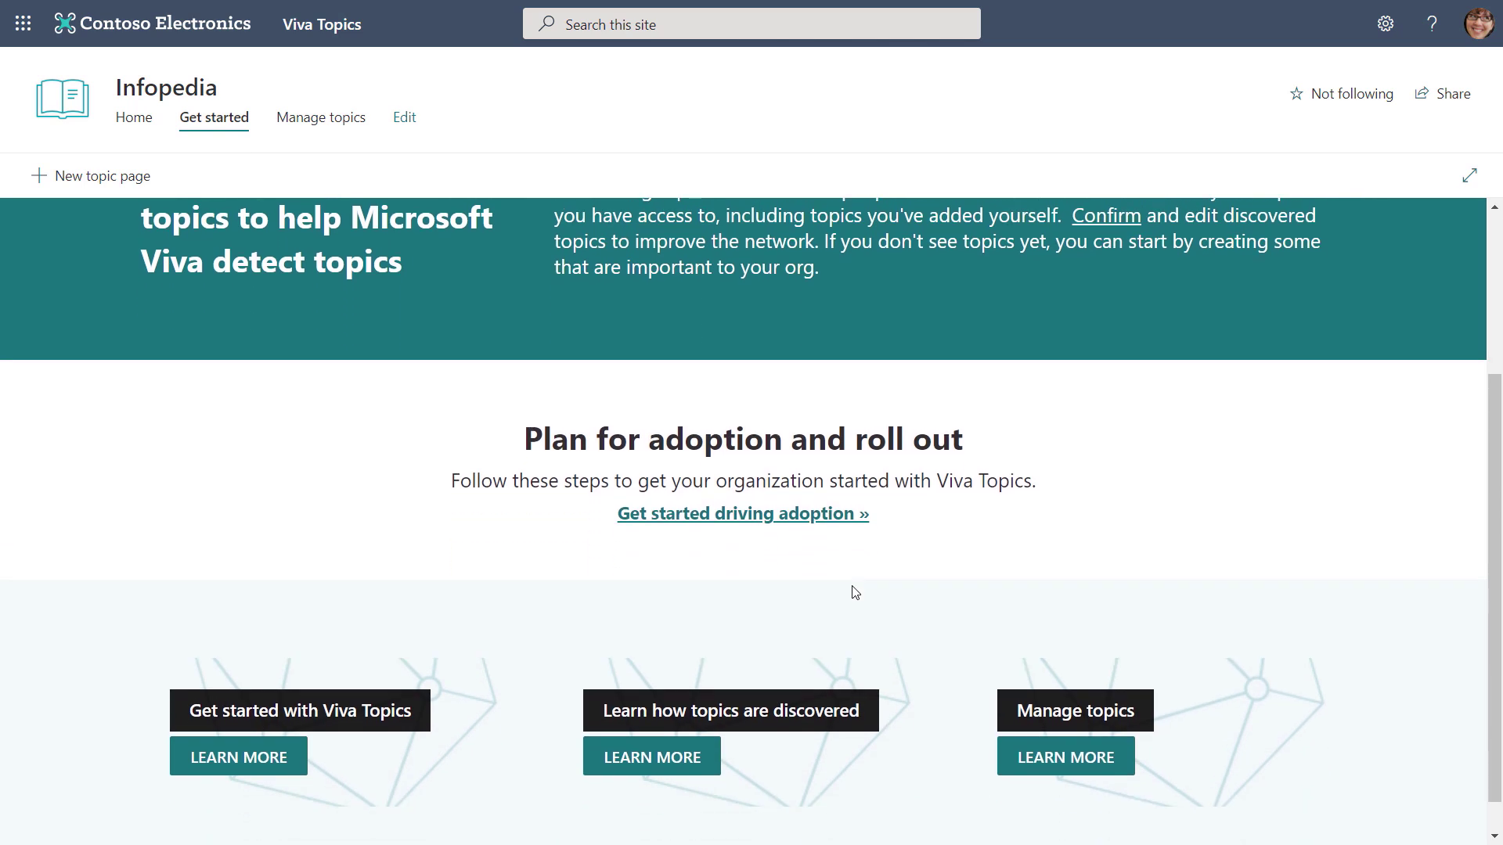
left_click(783, 515)
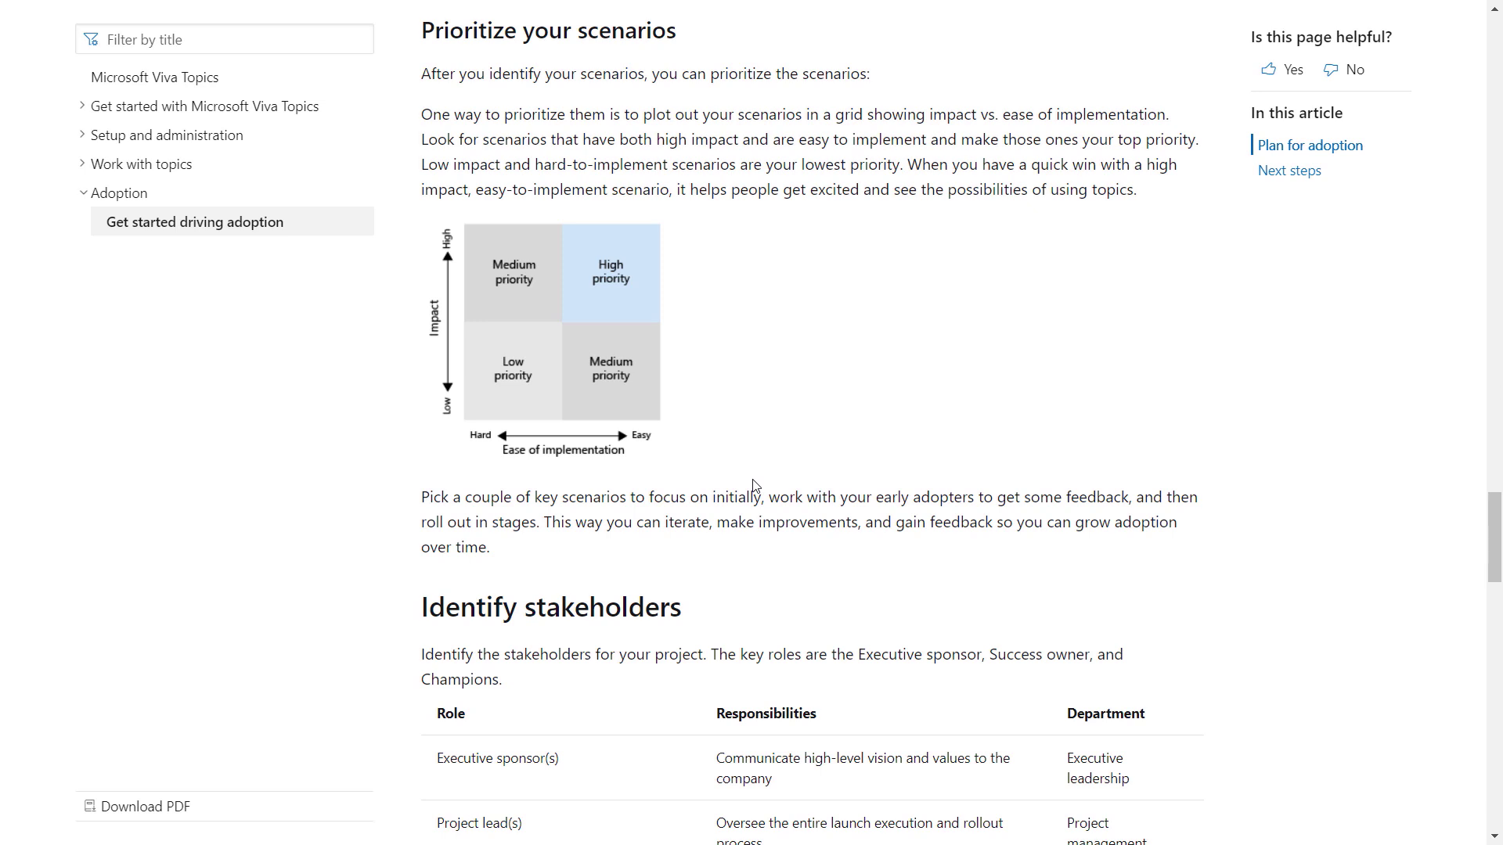
Scroll the Docs adoption article down to the Identify stakeholders section.
scroll(756, 487, "down", 3)
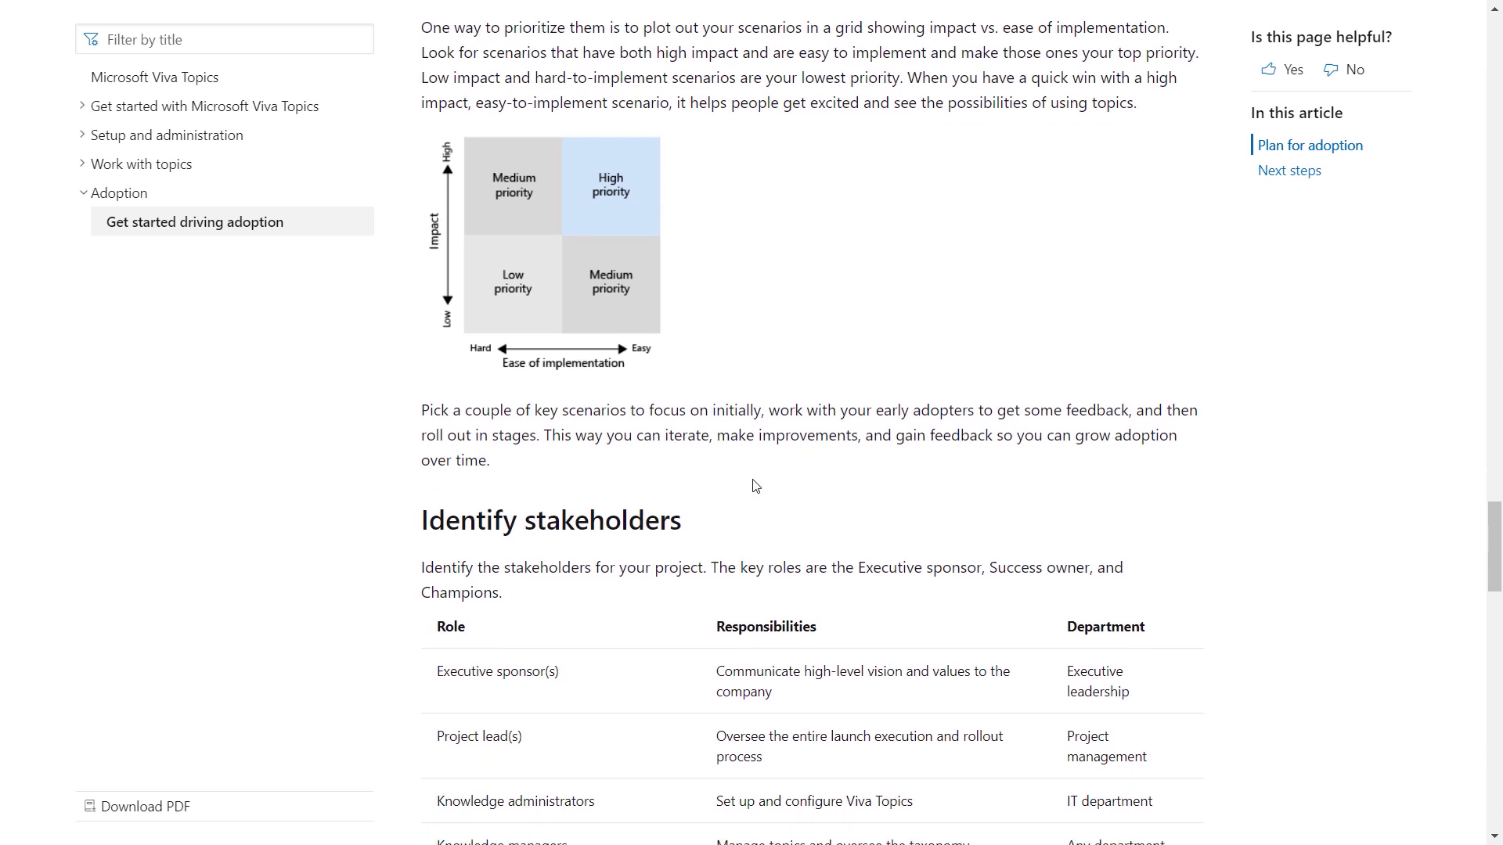